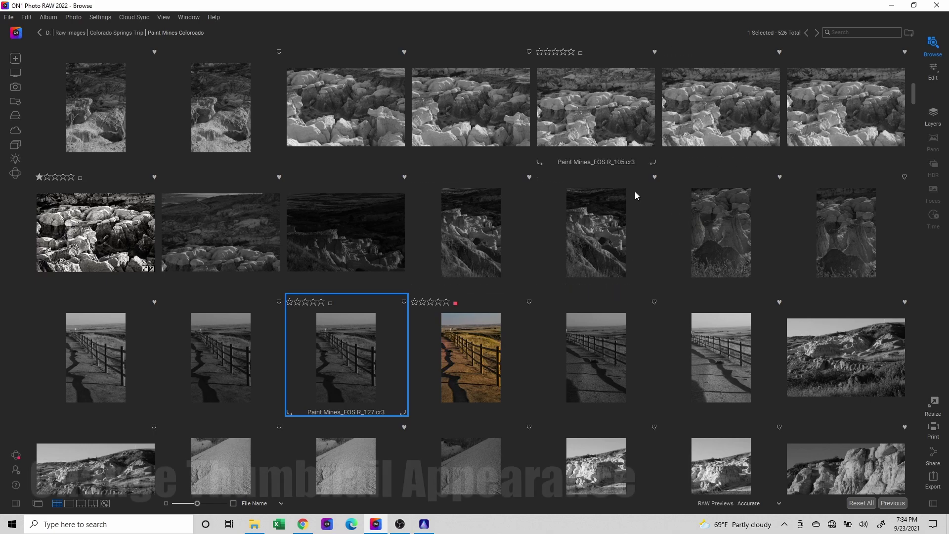
Open the thumbnail view options for a photo and try the Small thumbnail size before restoring Normal
{"action": "scroll", "coordinate": [621, 244], "scroll_direction": "down", "scroll_amount": 5}
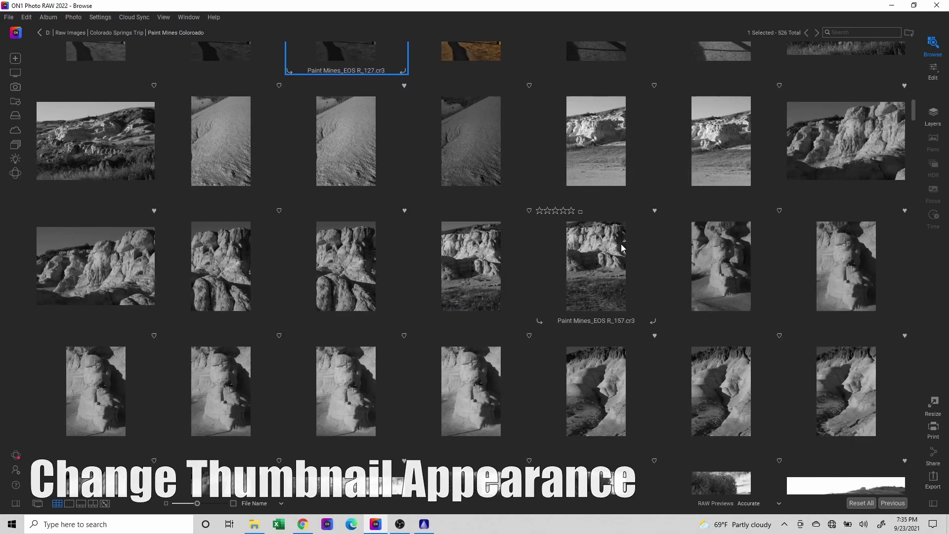
{"action": "right_click", "coordinate": [343, 232]}
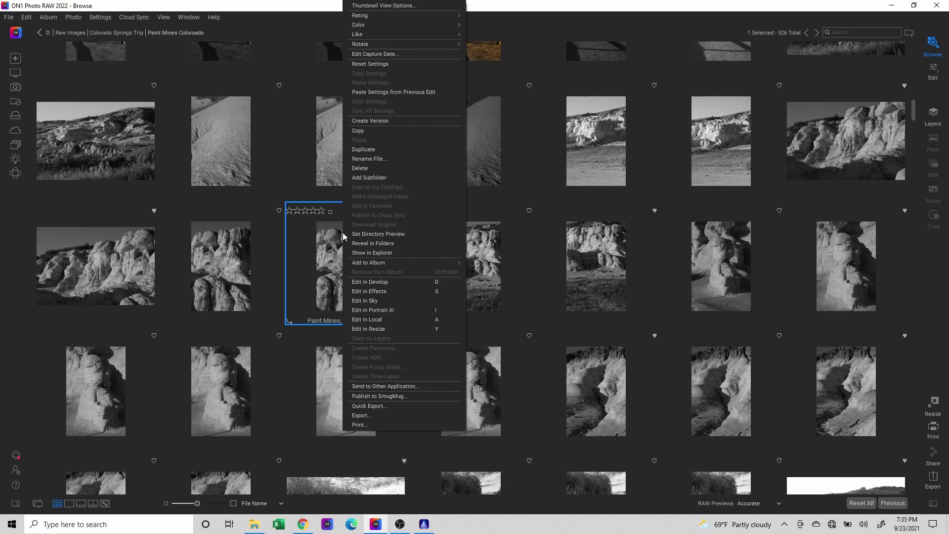
{"action": "left_click", "coordinate": [409, 7]}
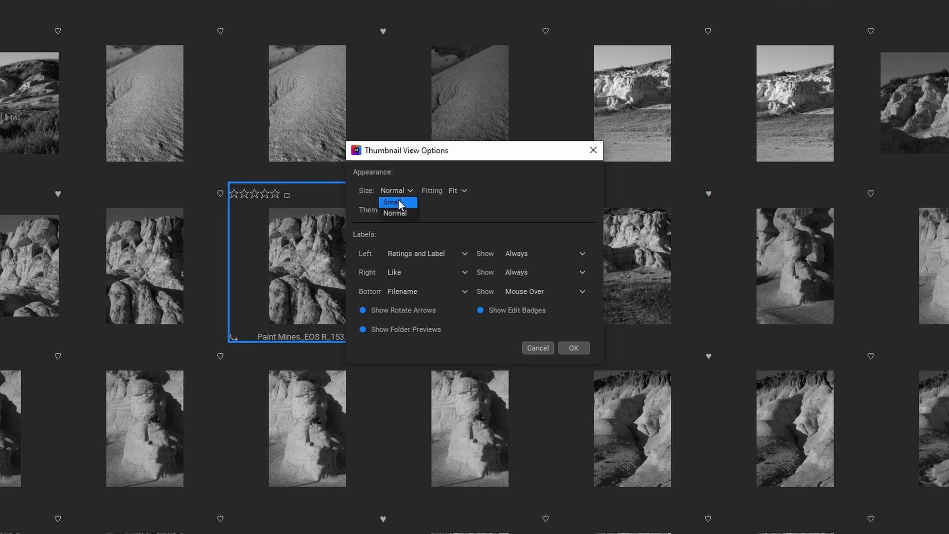
{"action": "left_click", "coordinate": [398, 201]}
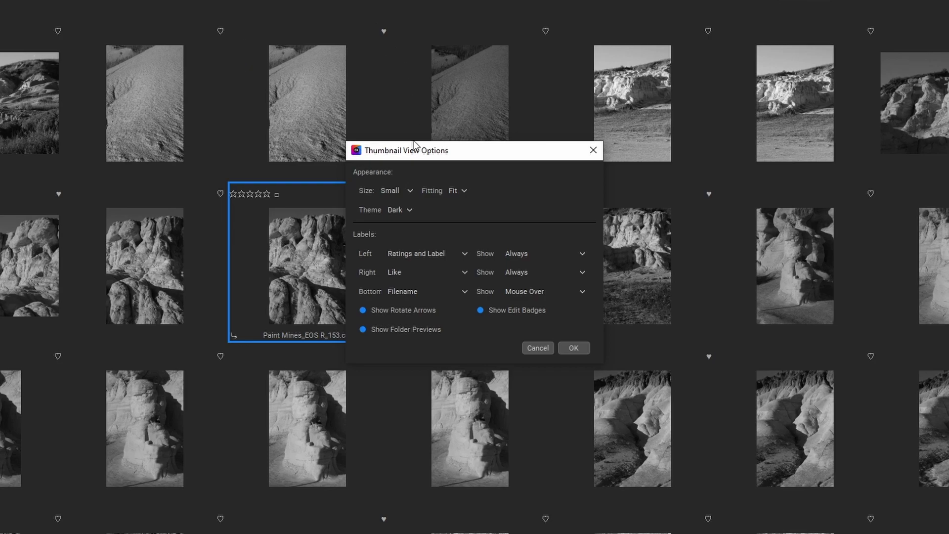
{"action": "left_click", "coordinate": [396, 189]}
{"action": "left_click", "coordinate": [396, 213]}
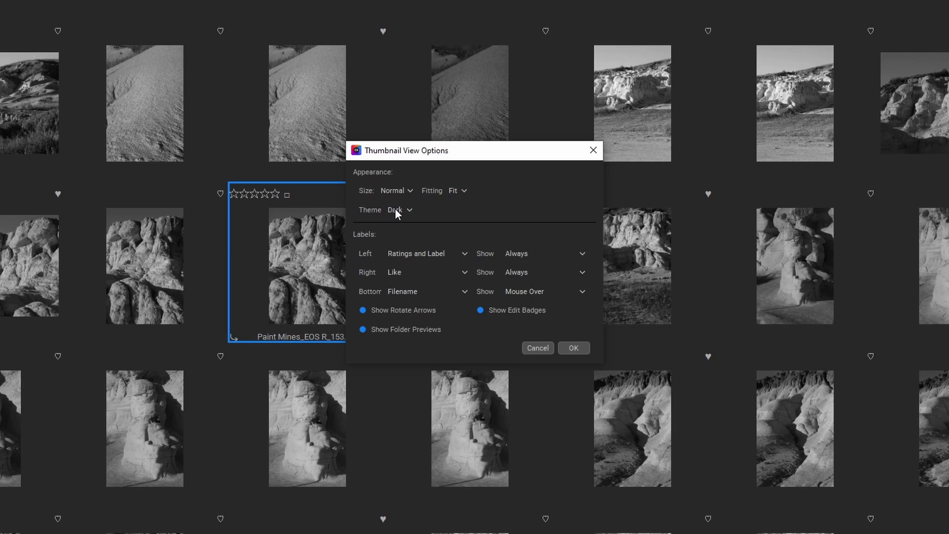
Try the Fill fitting and the Light theme for the thumbnails, restoring Fit and Dark
{"action": "left_click", "coordinate": [465, 191]}
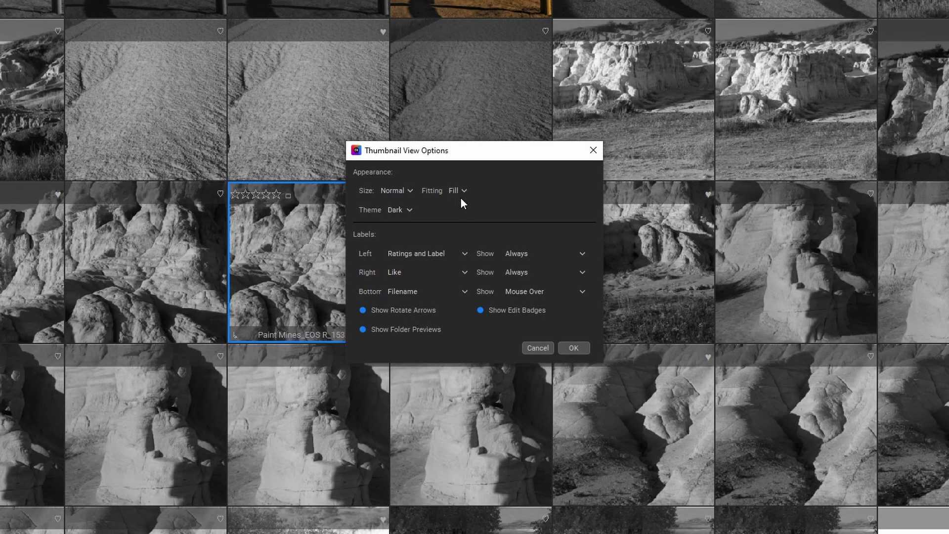
{"action": "left_click", "coordinate": [461, 191]}
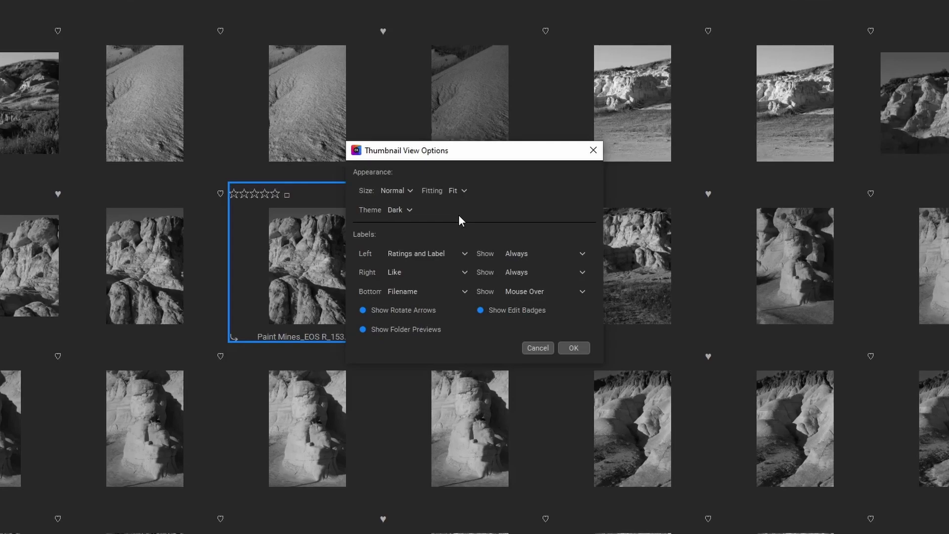
{"action": "left_click", "coordinate": [408, 209]}
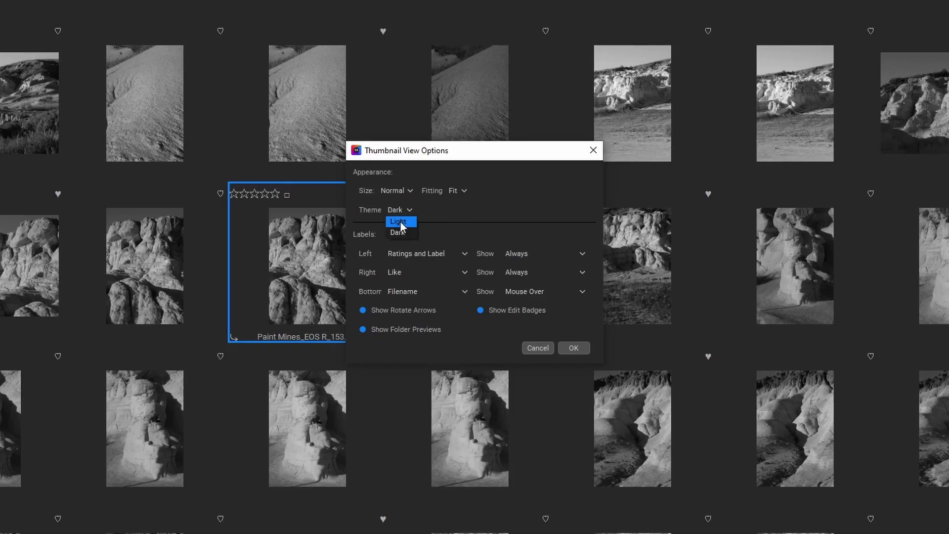
{"action": "left_click", "coordinate": [399, 222]}
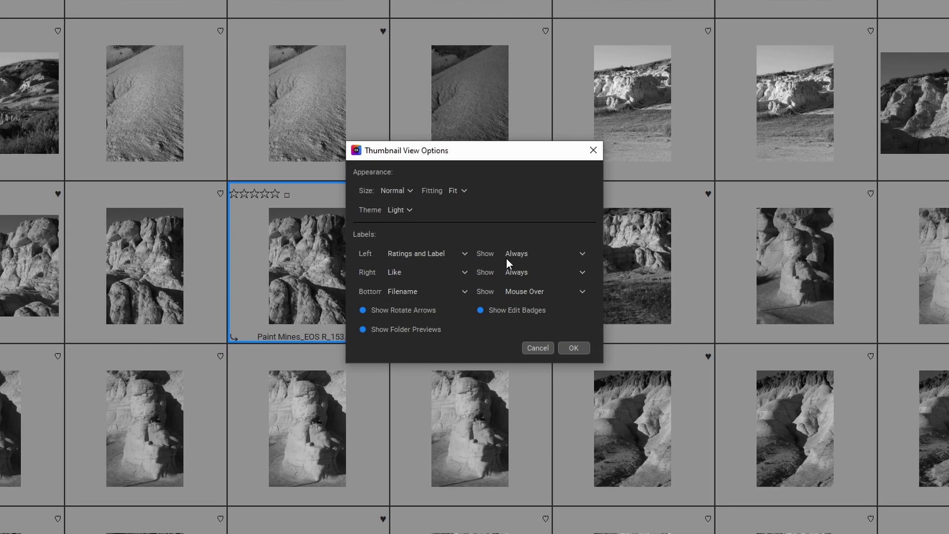
{"action": "left_click", "coordinate": [409, 211]}
{"action": "left_click", "coordinate": [401, 230]}
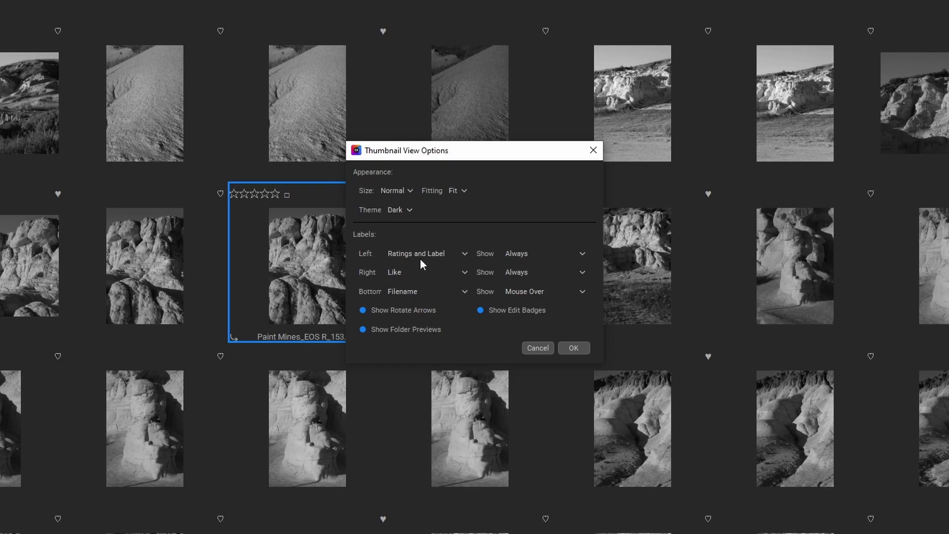
Try None and Filename as the thumbnails' left label, restoring Ratings and Label
{"action": "left_click", "coordinate": [457, 253]}
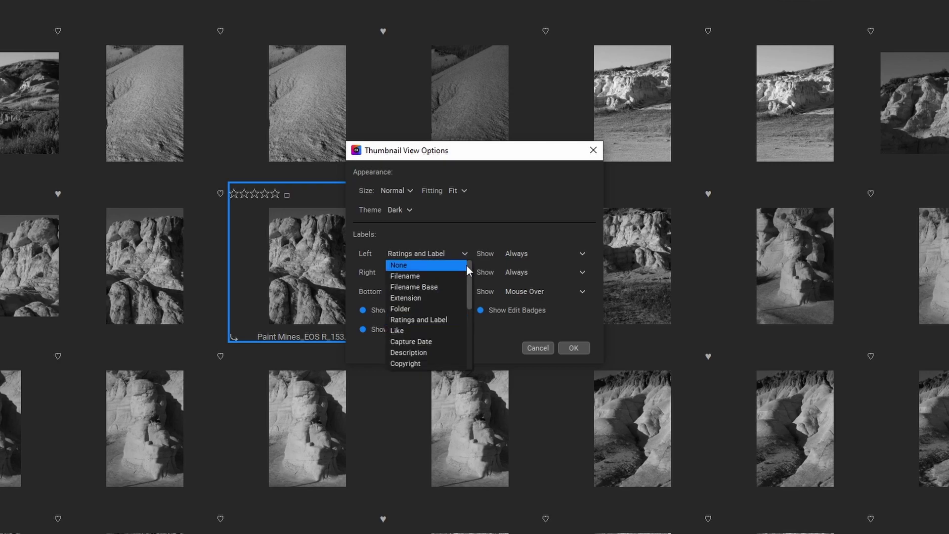
{"action": "left_click", "coordinate": [444, 266]}
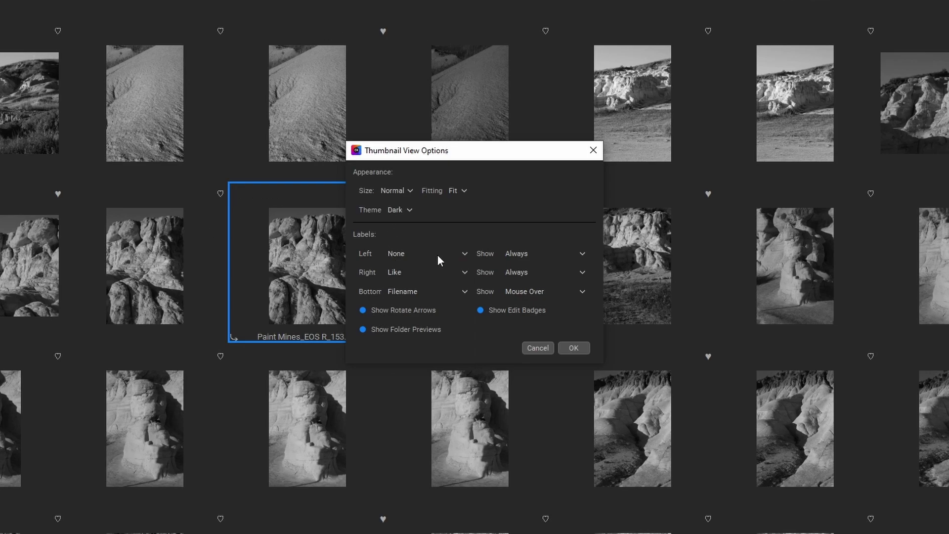
{"action": "left_click", "coordinate": [413, 252]}
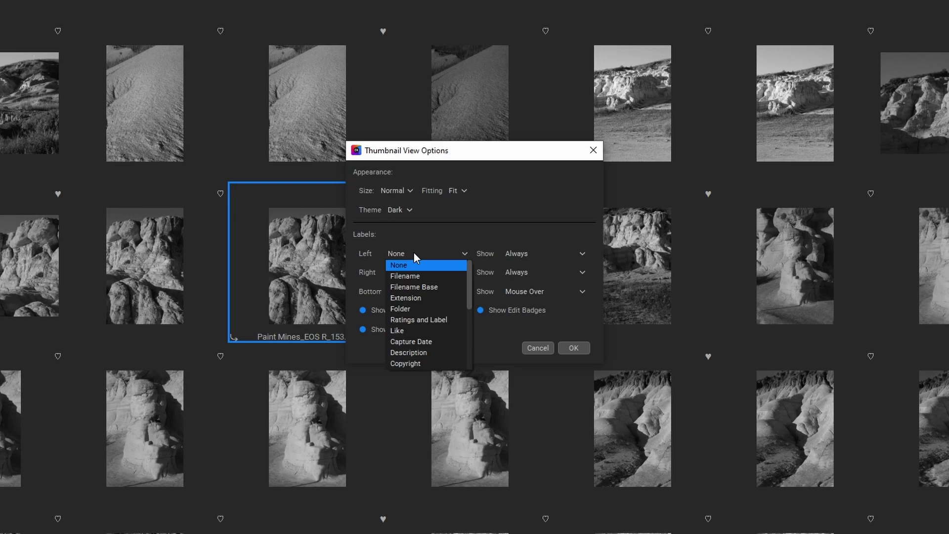
{"action": "left_click", "coordinate": [414, 275]}
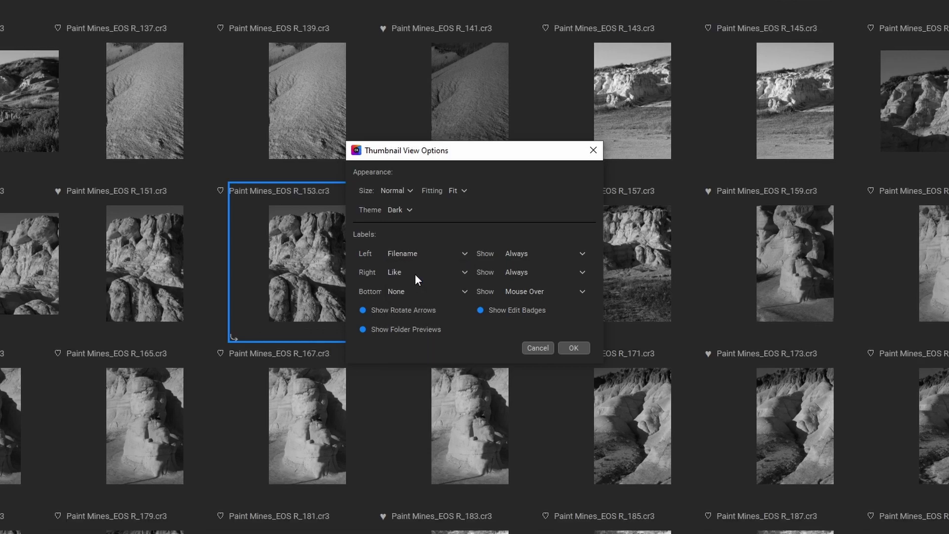
{"action": "left_click", "coordinate": [425, 253]}
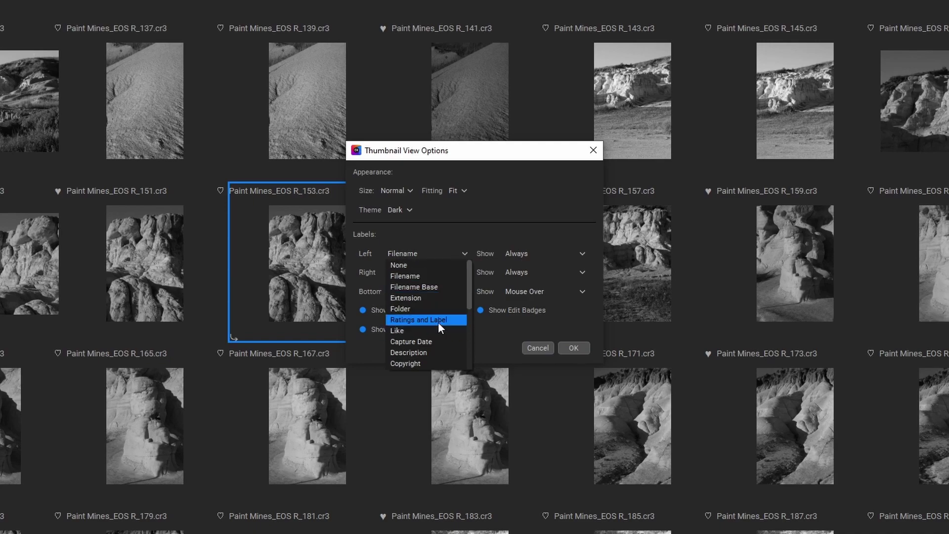
{"action": "key", "text": "Escape"}
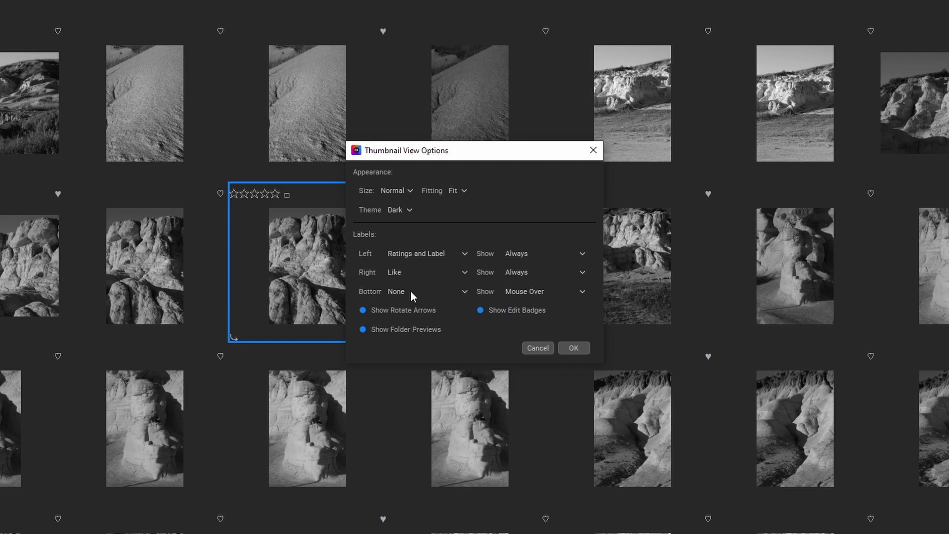
Try Extension as the thumbnails' right label before restoring Like, and set the bottom label to Filename
{"action": "left_click", "coordinate": [400, 272]}
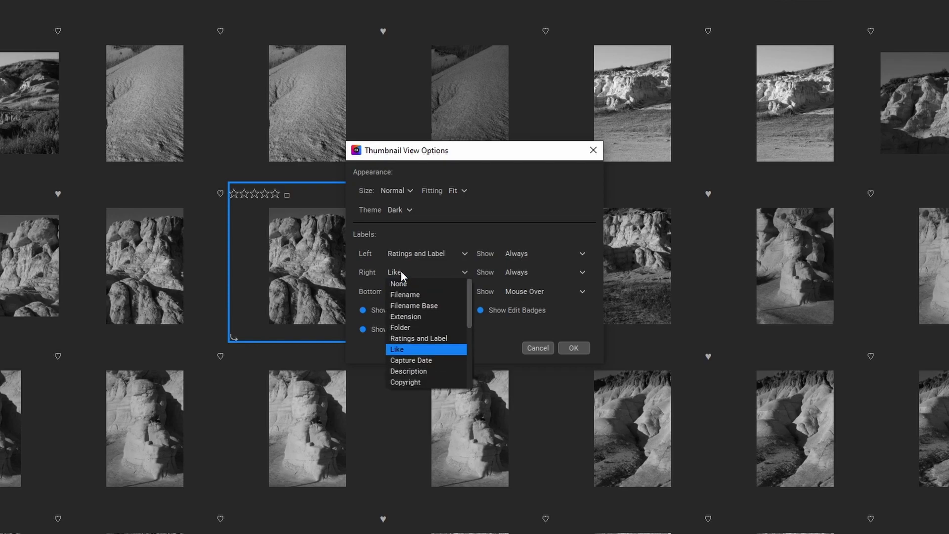
{"action": "left_click", "coordinate": [416, 313]}
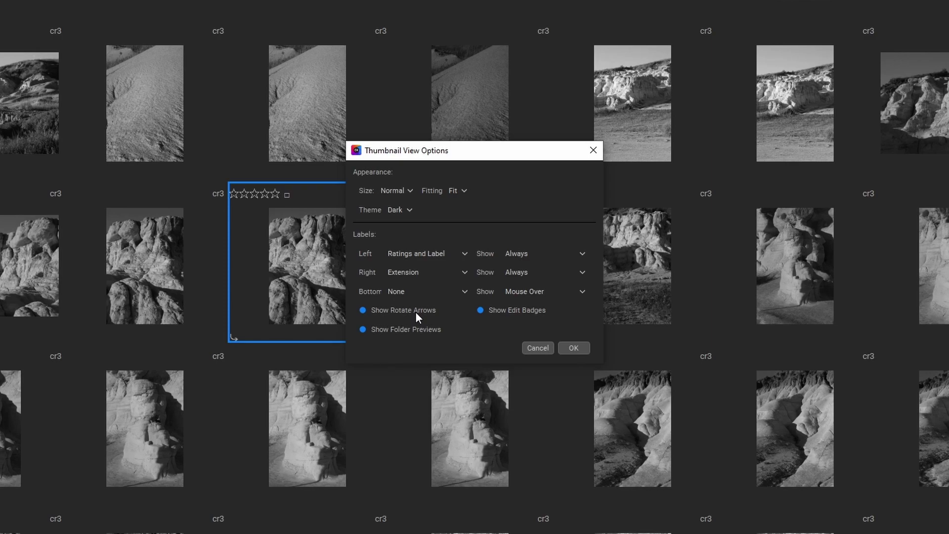
{"action": "left_click", "coordinate": [419, 274]}
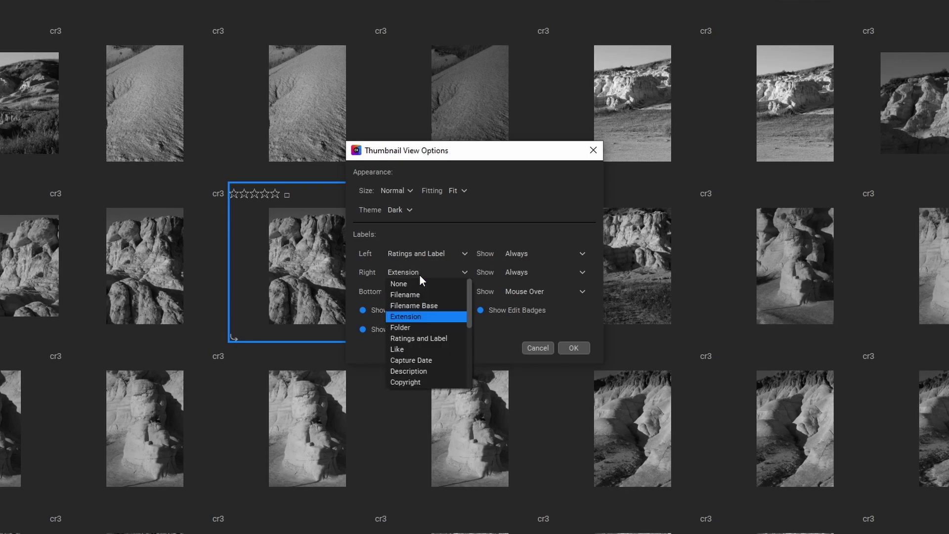
{"action": "left_click", "coordinate": [405, 348]}
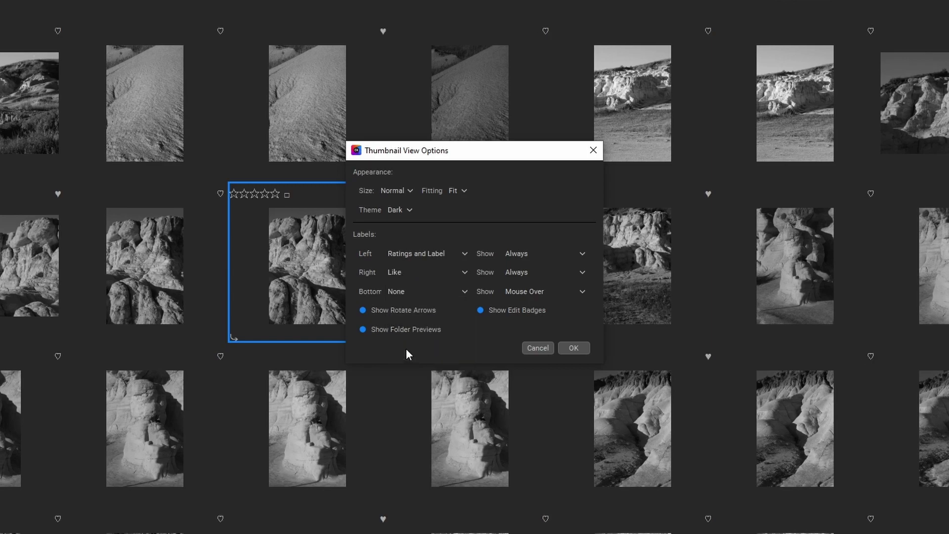
{"action": "left_click", "coordinate": [408, 293]}
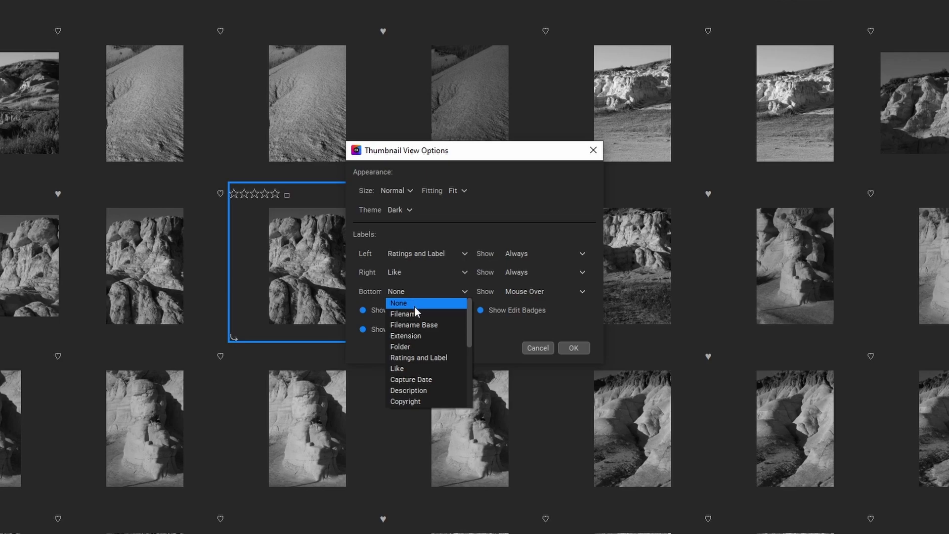
{"action": "left_click", "coordinate": [416, 313]}
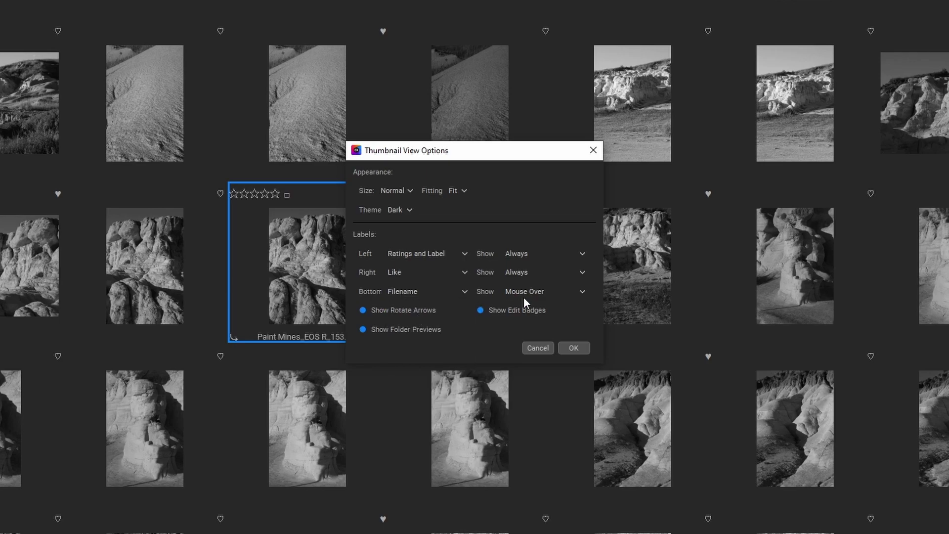
Try showing the left and right labels on Mouse Over and the bottom label Always, and discard the thumbnail option changes
{"action": "left_click", "coordinate": [524, 272]}
{"action": "left_click", "coordinate": [523, 283]}
{"action": "left_click", "coordinate": [517, 254]}
{"action": "left_click", "coordinate": [521, 264]}
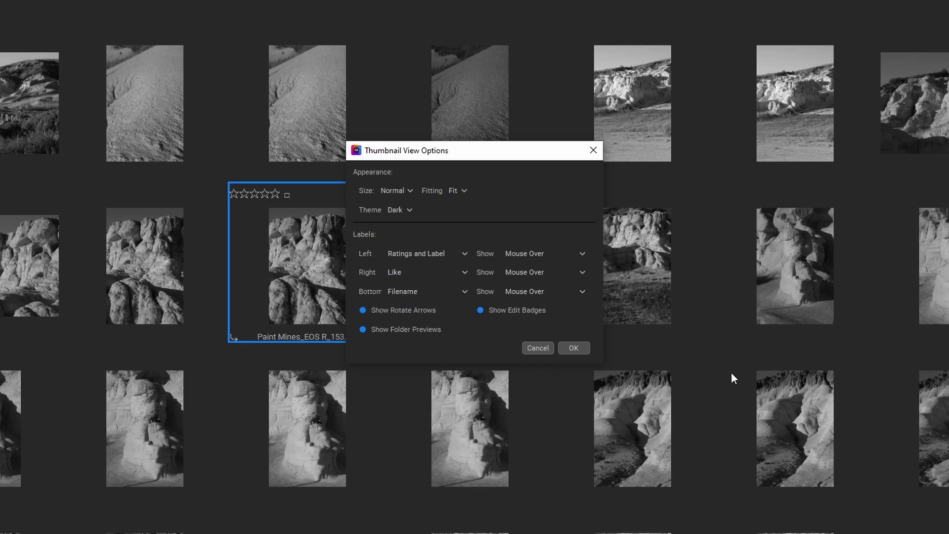
{"action": "left_click", "coordinate": [538, 292]}
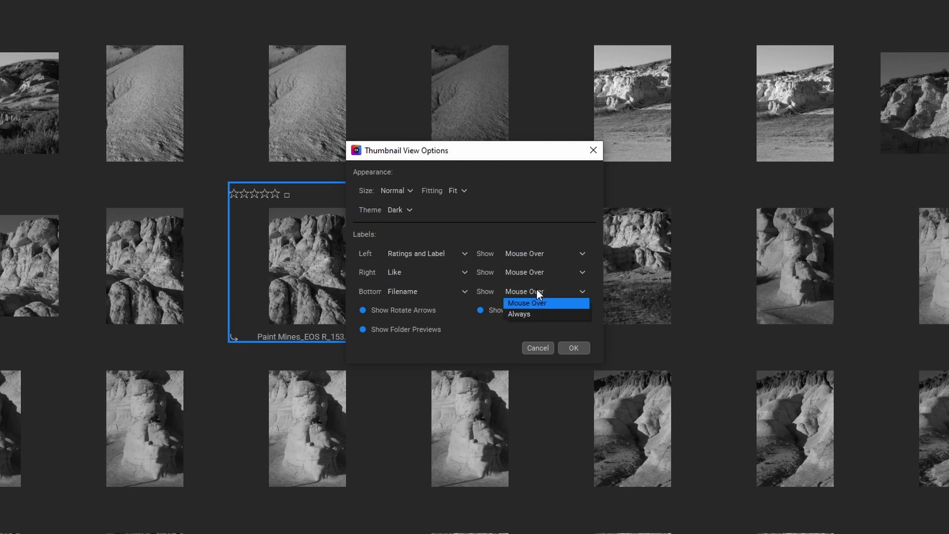
{"action": "left_click", "coordinate": [531, 317]}
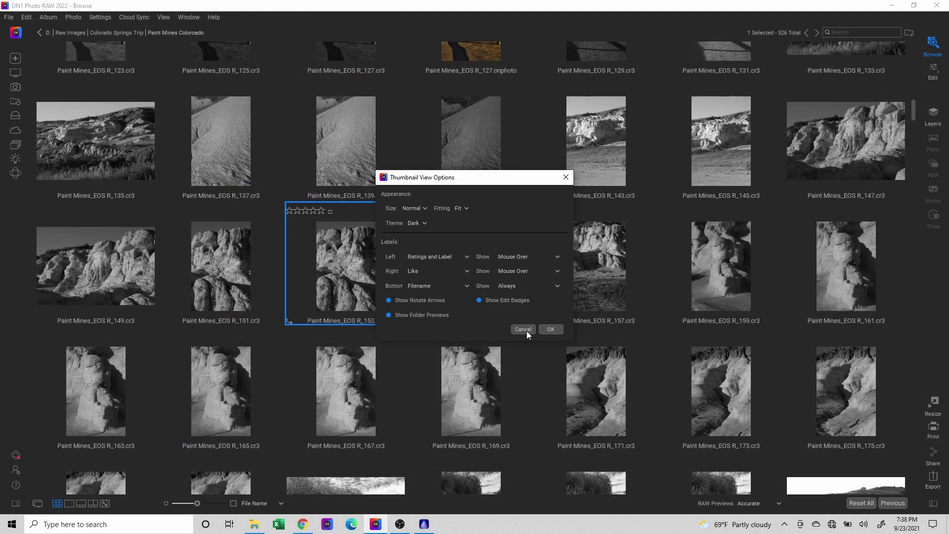
{"action": "left_click", "coordinate": [523, 329]}
Find the leaf photo Paint Mines_EOS R_199.cr3 in the folder and open it for editing
{"action": "scroll", "coordinate": [496, 385], "scroll_direction": "down", "scroll_amount": 2}
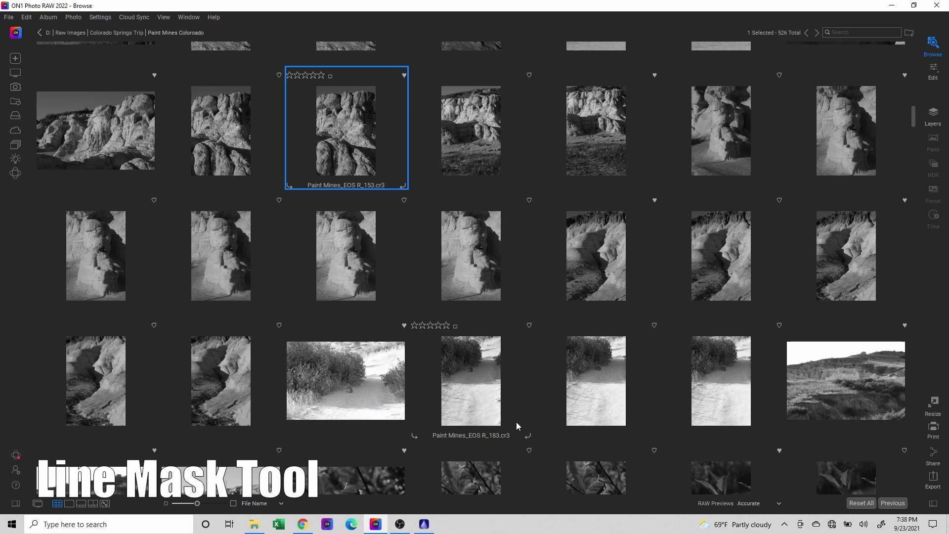
{"action": "scroll", "coordinate": [517, 425], "scroll_direction": "down", "scroll_amount": 3}
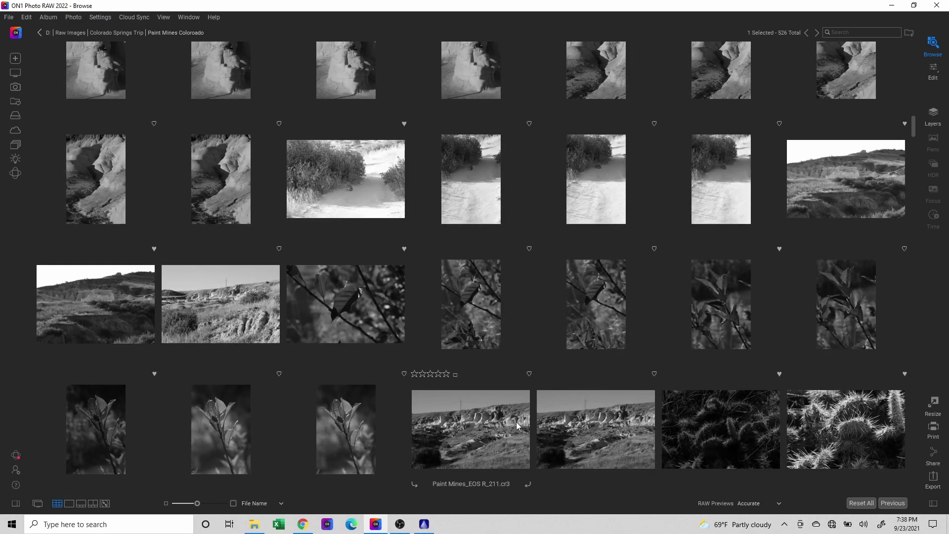
{"action": "left_click", "coordinate": [592, 312]}
{"action": "left_click", "coordinate": [934, 73]}
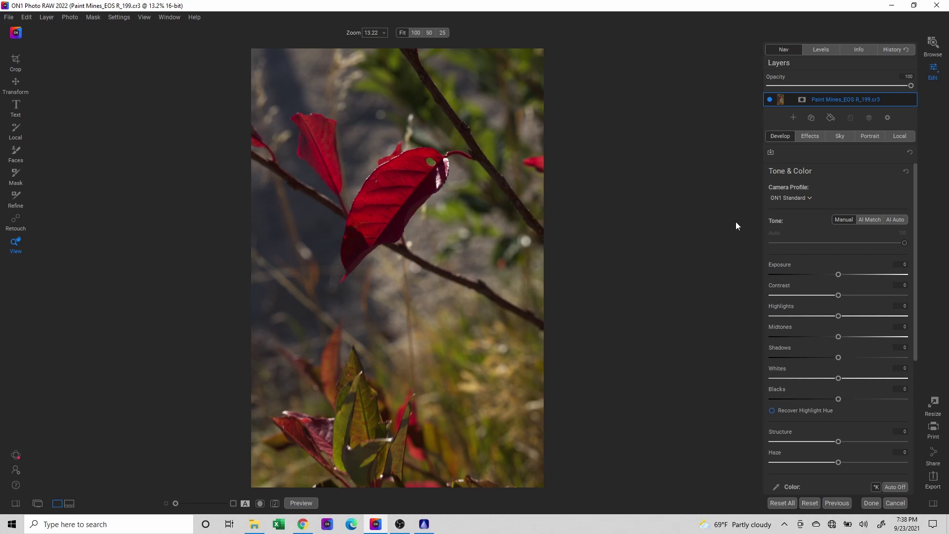
Add a Curves filter to the leaf photo in Effects
{"action": "left_click", "coordinate": [811, 136]}
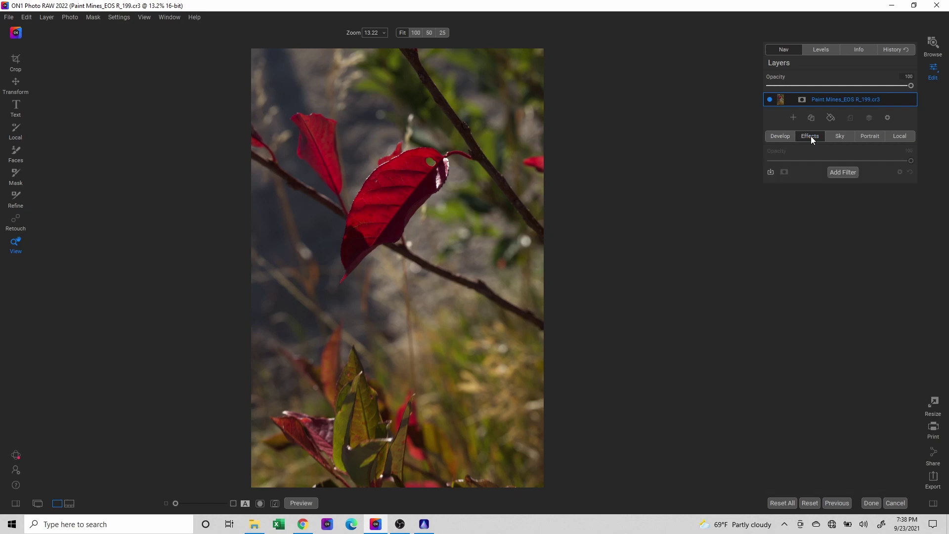
{"action": "left_click", "coordinate": [852, 173]}
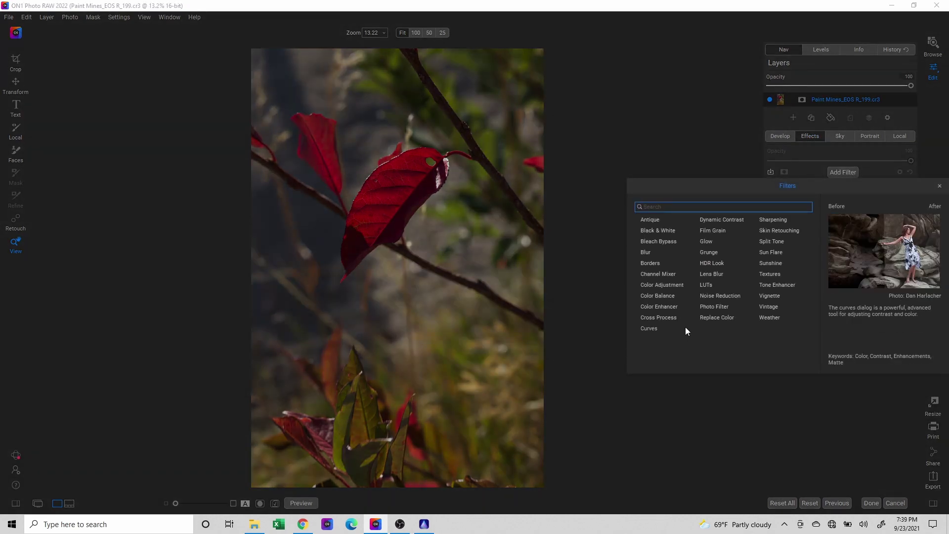
{"action": "left_click", "coordinate": [650, 328]}
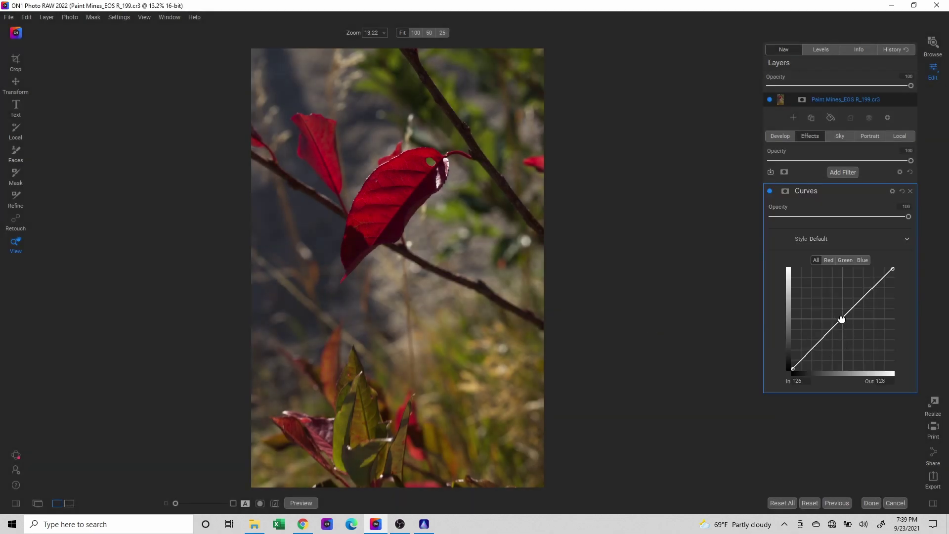
Shape the combined-channel curve into an S with points at about 82 in / 63 out and 191 in / 202 out
{"action": "left_click_drag", "start_coordinate": [842, 320], "coordinate": [829, 344]}
{"action": "left_click", "coordinate": [862, 310]}
{"action": "left_click_drag", "start_coordinate": [863, 310], "coordinate": [868, 288]}
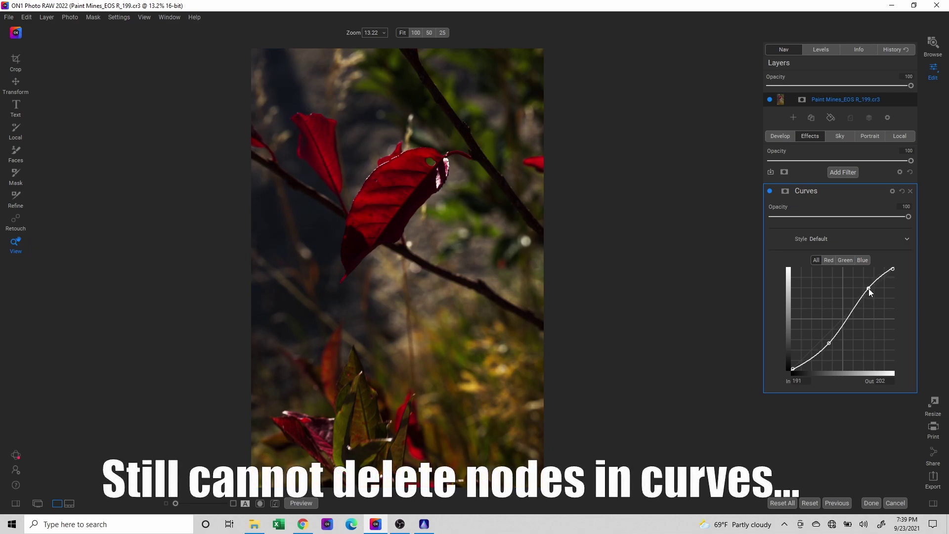
{"action": "left_click_drag", "start_coordinate": [828, 344], "coordinate": [823, 345]}
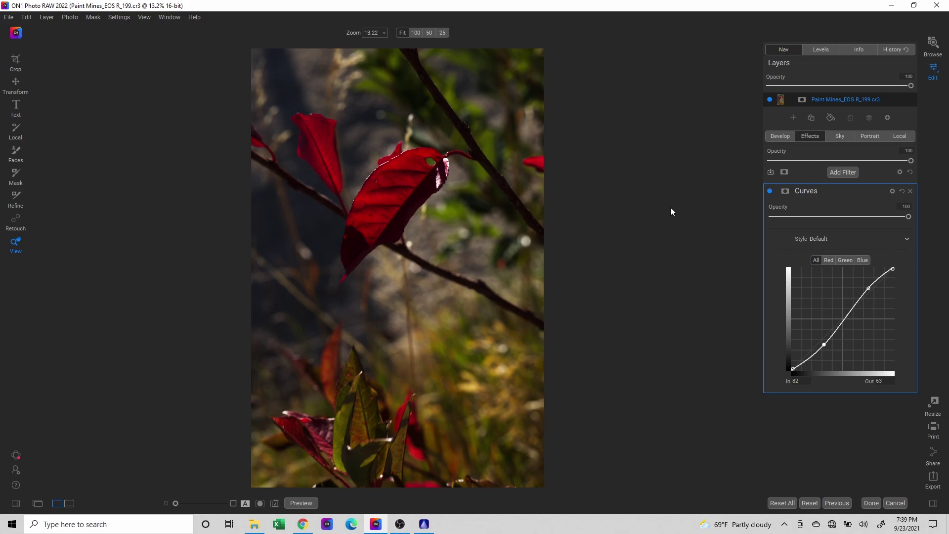
Activate the Line Mask tool in Paint Out mode for the Curves filter
{"action": "key", "text": "b"}
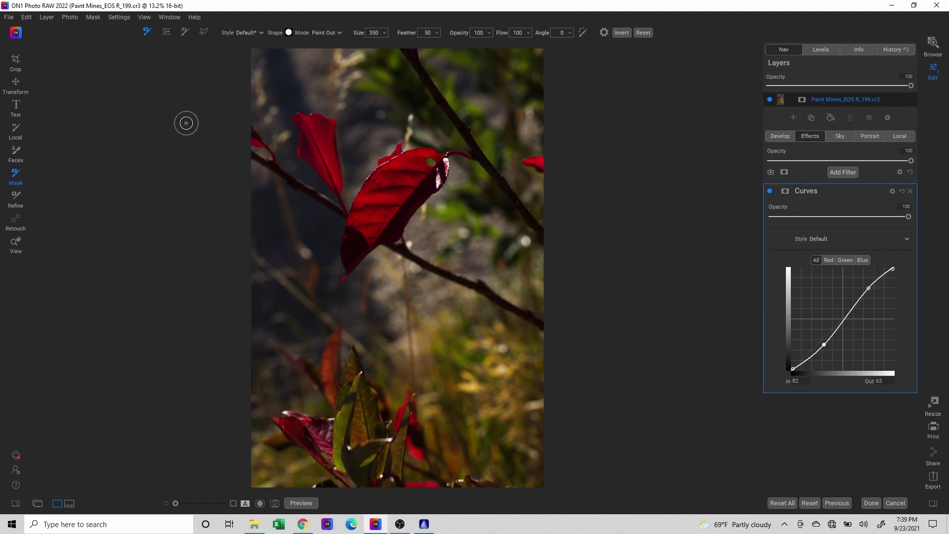
{"action": "left_click", "coordinate": [204, 33]}
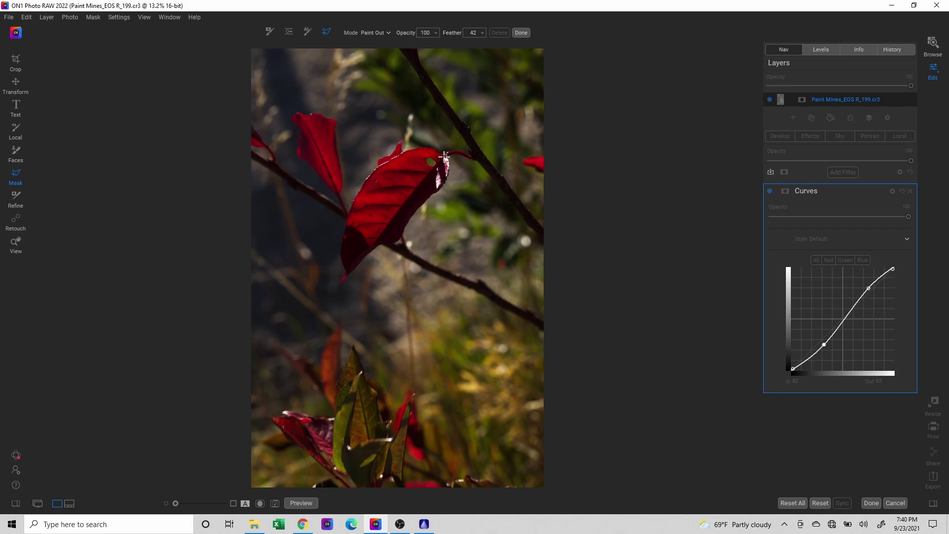
{"action": "scroll", "coordinate": [444, 156], "scroll_direction": "up", "scroll_amount": 5}
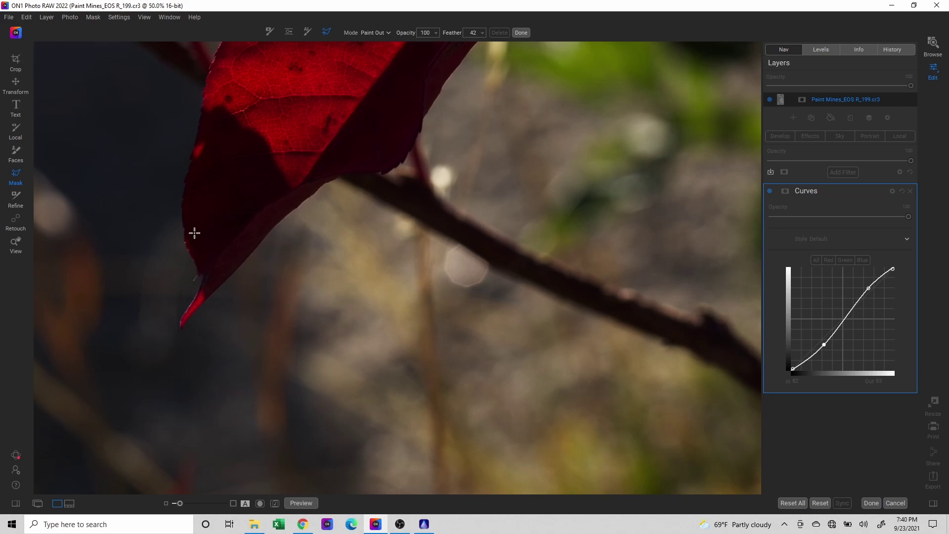
Frame the whole central red leaf at 29% zoom and return to the Line Mask tool
{"action": "left_click", "coordinate": [14, 241]}
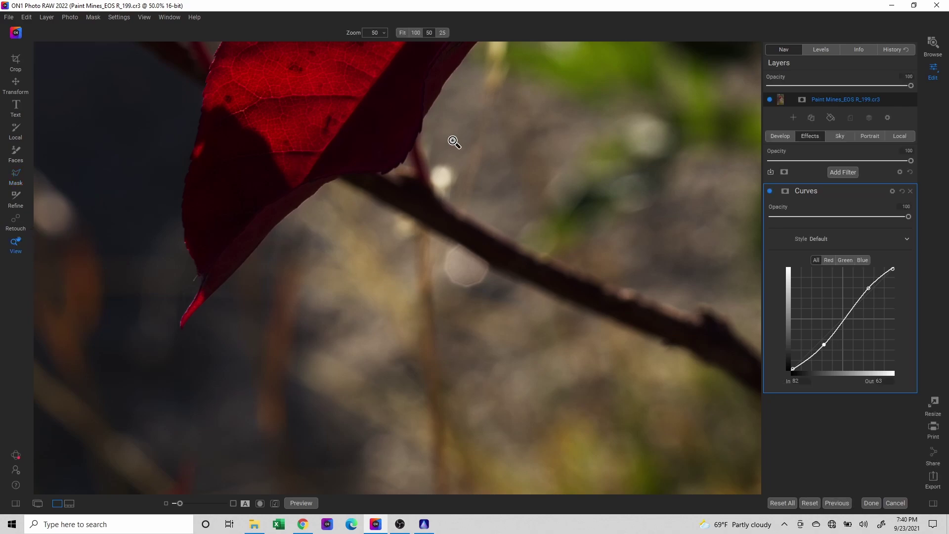
{"action": "key", "text": "ctrl+0"}
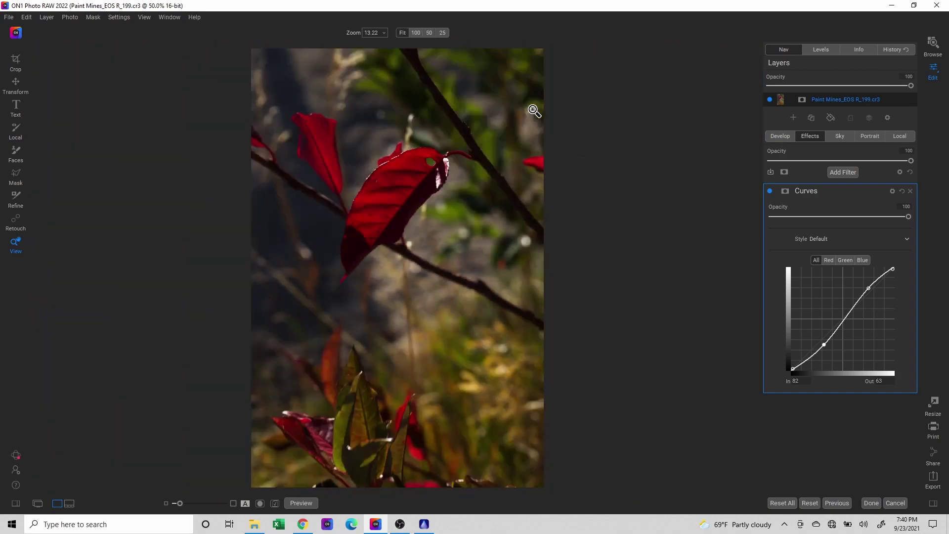
{"action": "left_click", "coordinate": [424, 168]}
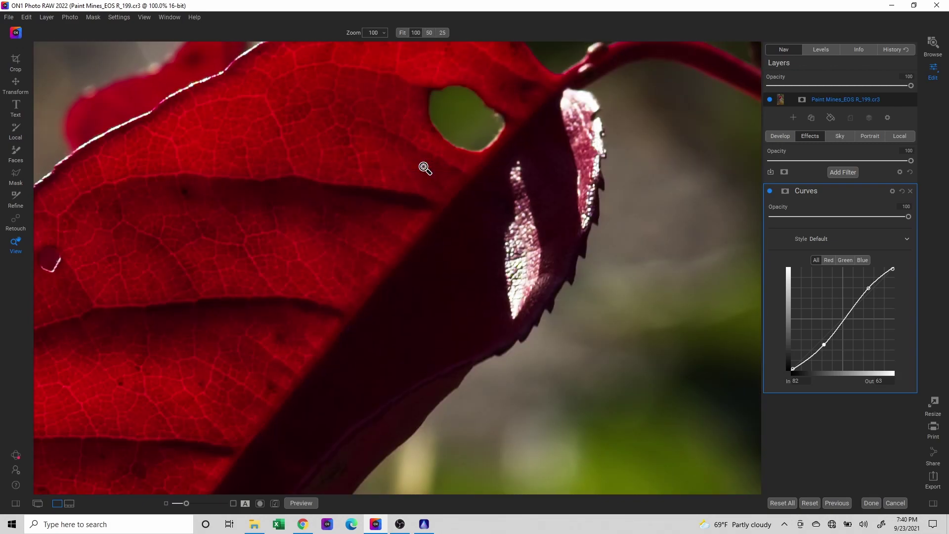
{"action": "key", "text": "ctrl+0"}
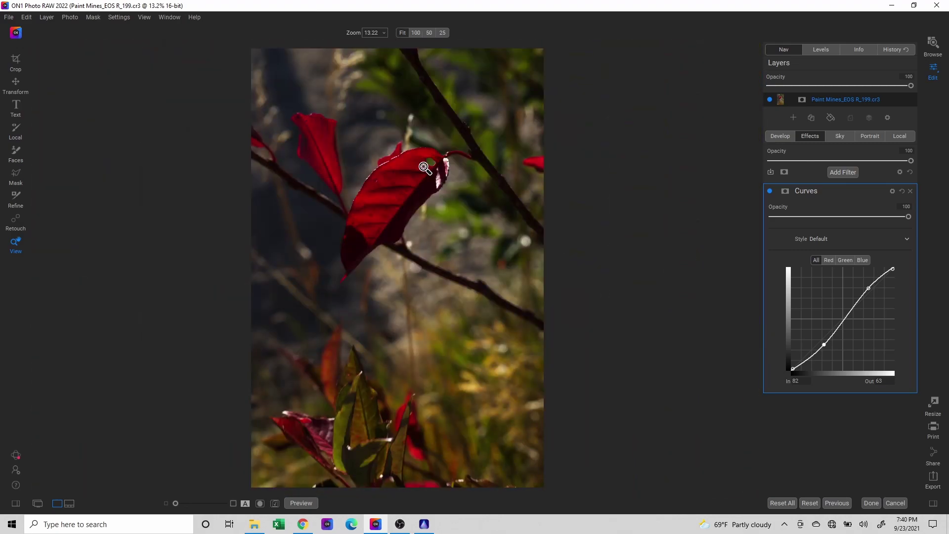
{"action": "left_click", "coordinate": [424, 168]}
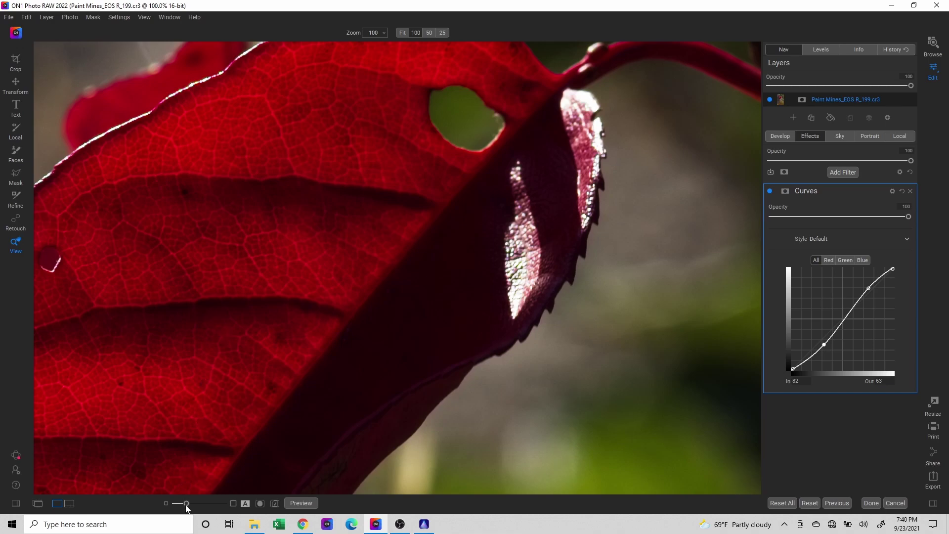
{"action": "left_click_drag", "start_coordinate": [186, 504], "coordinate": [181, 504]}
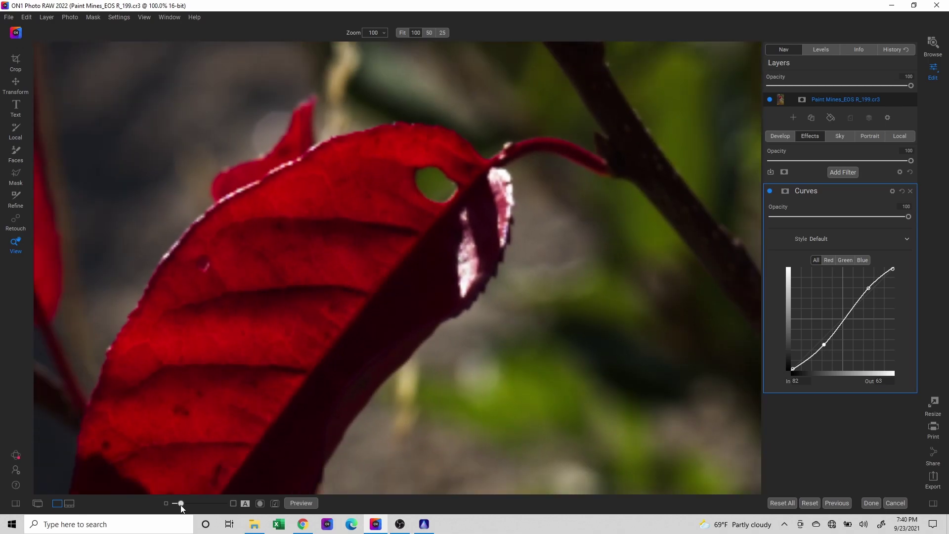
{"action": "left_click", "coordinate": [15, 174]}
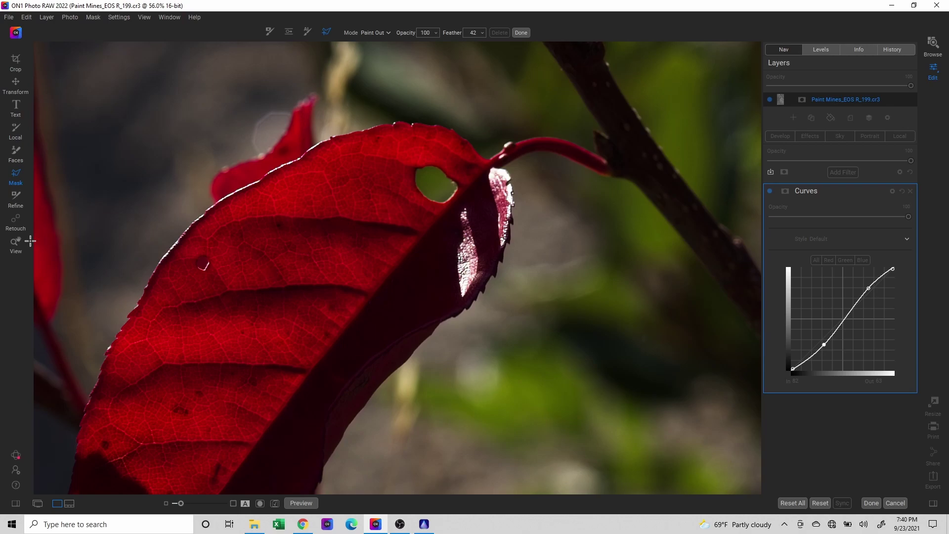
{"action": "left_click", "coordinate": [14, 242]}
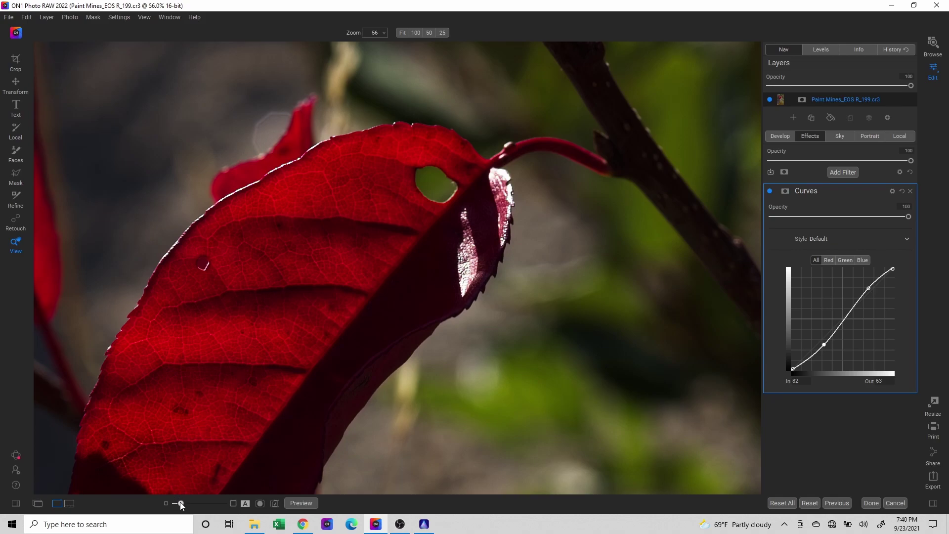
{"action": "left_click_drag", "start_coordinate": [179, 502], "coordinate": [177, 503]}
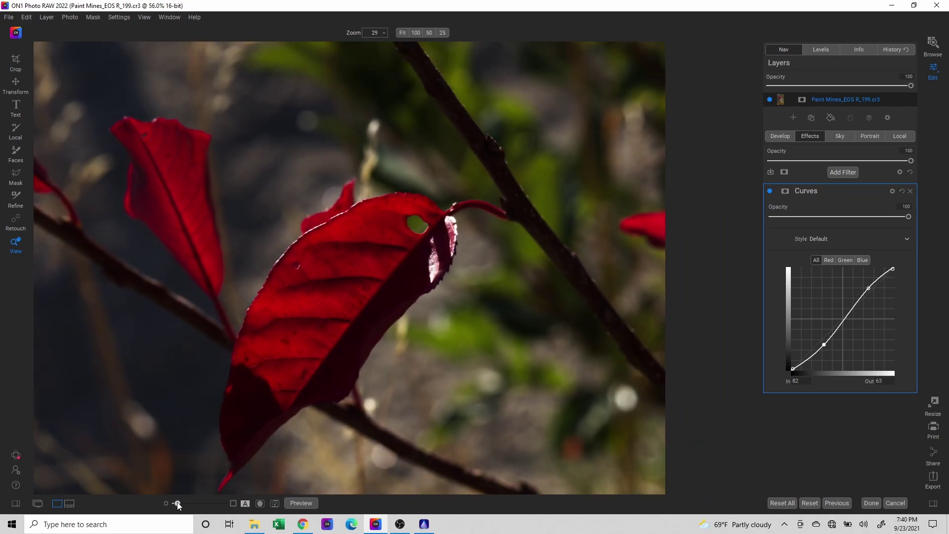
{"action": "left_click", "coordinate": [16, 176]}
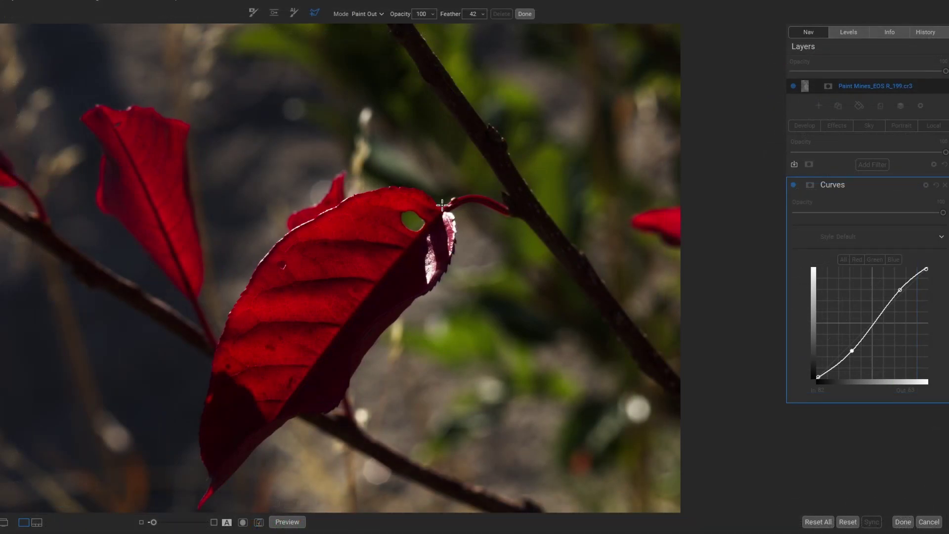
Start the mask outline where the stem meets the central leaf and trace its upper edge with points
{"action": "left_click", "coordinate": [442, 204]}
{"action": "left_click", "coordinate": [421, 142]}
{"action": "key", "text": "BackSpace"}
{"action": "left_click", "coordinate": [379, 188]}
{"action": "left_click", "coordinate": [324, 204]}
{"action": "left_click_drag", "start_coordinate": [324, 204], "coordinate": [354, 194]}
{"action": "left_click", "coordinate": [318, 214]}
{"action": "left_click_drag", "start_coordinate": [315, 216], "coordinate": [315, 216]}
Continue the mask outline down the leaf's left edge to just above its pointed tip
{"action": "left_click", "coordinate": [249, 279]}
{"action": "left_click", "coordinate": [228, 313]}
{"action": "left_click", "coordinate": [212, 358]}
{"action": "left_click", "coordinate": [207, 394]}
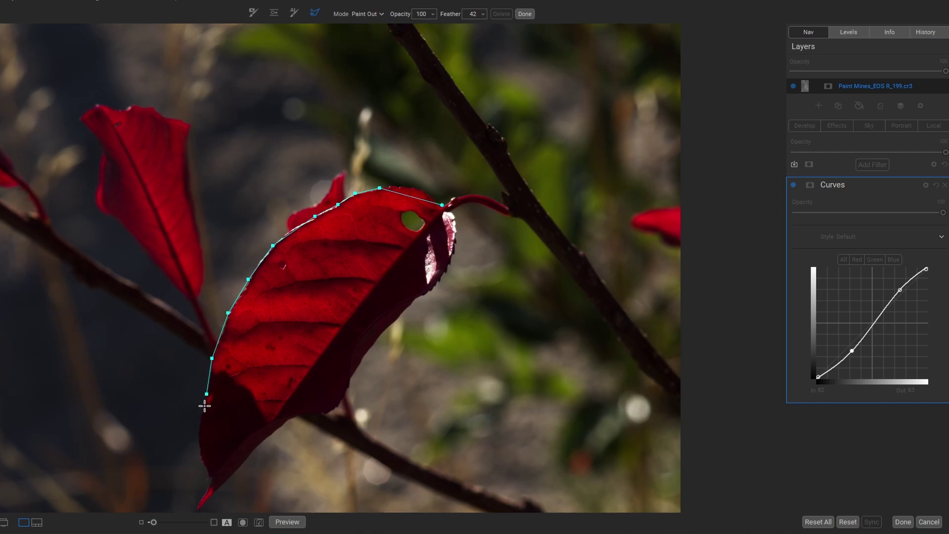
{"action": "left_click", "coordinate": [204, 406]}
{"action": "left_click", "coordinate": [198, 436]}
{"action": "left_click", "coordinate": [204, 462]}
{"action": "left_click", "coordinate": [210, 489]}
{"action": "left_click", "coordinate": [218, 493]}
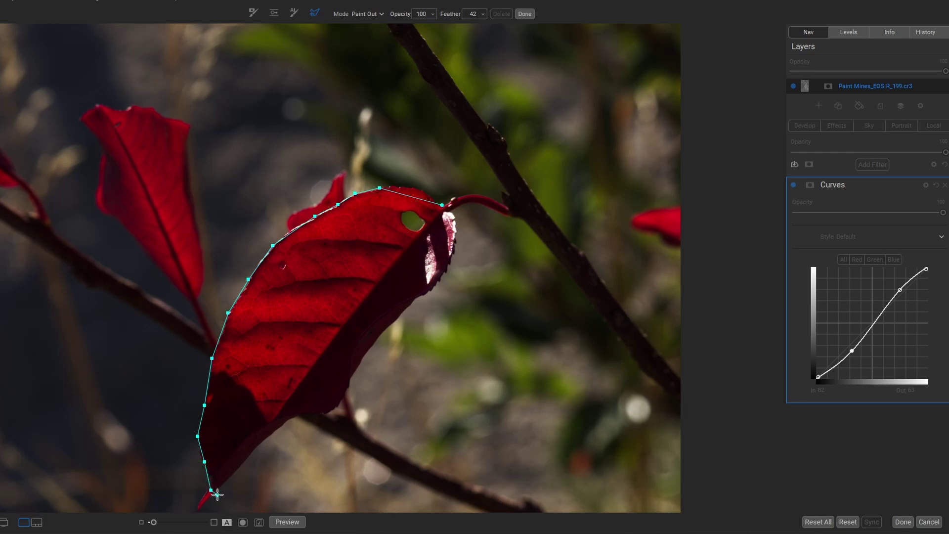
Trace the leaf's lower edge from near the tip past the branch behind it
{"action": "left_click", "coordinate": [238, 473]}
{"action": "left_click", "coordinate": [267, 437]}
{"action": "left_click", "coordinate": [287, 420]}
{"action": "left_click", "coordinate": [326, 411]}
{"action": "left_click", "coordinate": [336, 408]}
{"action": "left_click_drag", "start_coordinate": [335, 408], "coordinate": [350, 386]}
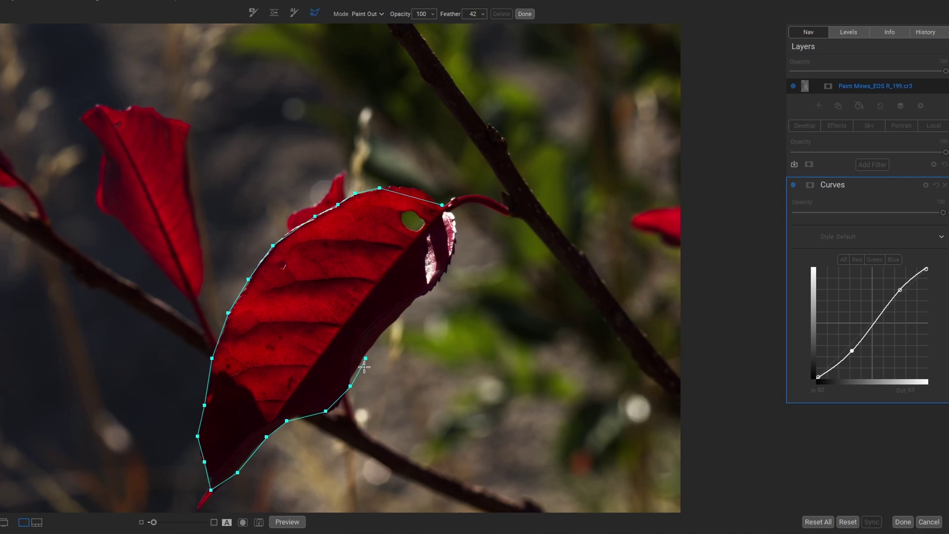
Trace the leaf's right edge up past the highlights and close the outline at the starting point by the stem
{"action": "left_click", "coordinate": [374, 346]}
{"action": "left_click", "coordinate": [403, 311]}
{"action": "left_click", "coordinate": [425, 295]}
{"action": "left_click", "coordinate": [446, 267]}
{"action": "left_click", "coordinate": [455, 245]}
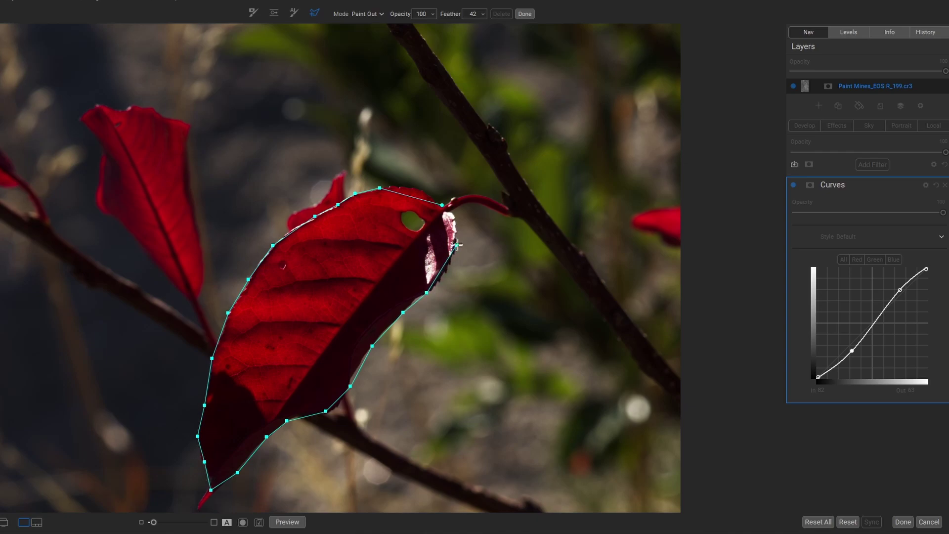
{"action": "left_click", "coordinate": [454, 216]}
{"action": "left_click", "coordinate": [441, 205]}
Refine the closed outline with extra points along the leaf's top and lower-right edges, and paint out the enclosed area
{"action": "left_click", "coordinate": [411, 196]}
{"action": "left_click_drag", "start_coordinate": [421, 191], "coordinate": [400, 188]}
{"action": "left_click", "coordinate": [337, 399]}
{"action": "left_click_drag", "start_coordinate": [338, 401], "coordinate": [340, 404]}
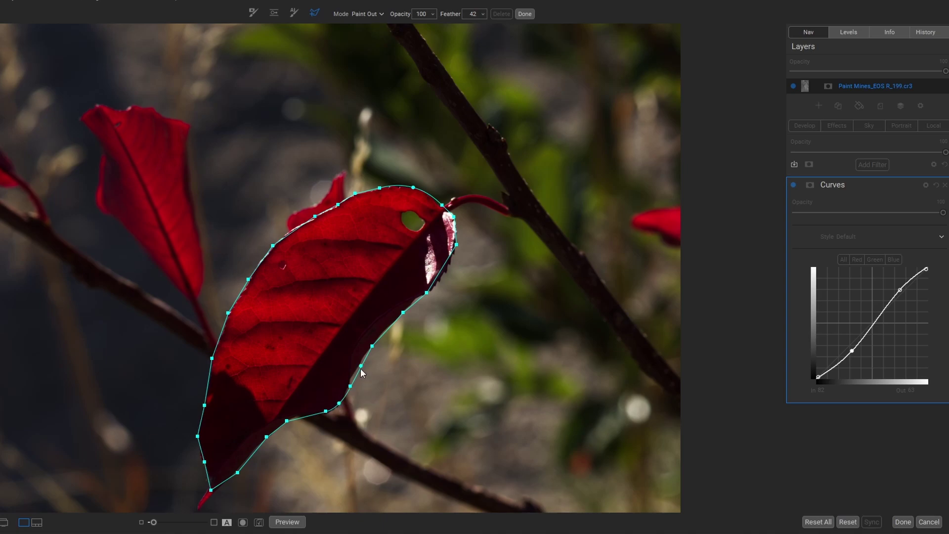
{"action": "left_click_drag", "start_coordinate": [360, 366], "coordinate": [358, 367]}
{"action": "left_click", "coordinate": [413, 302]}
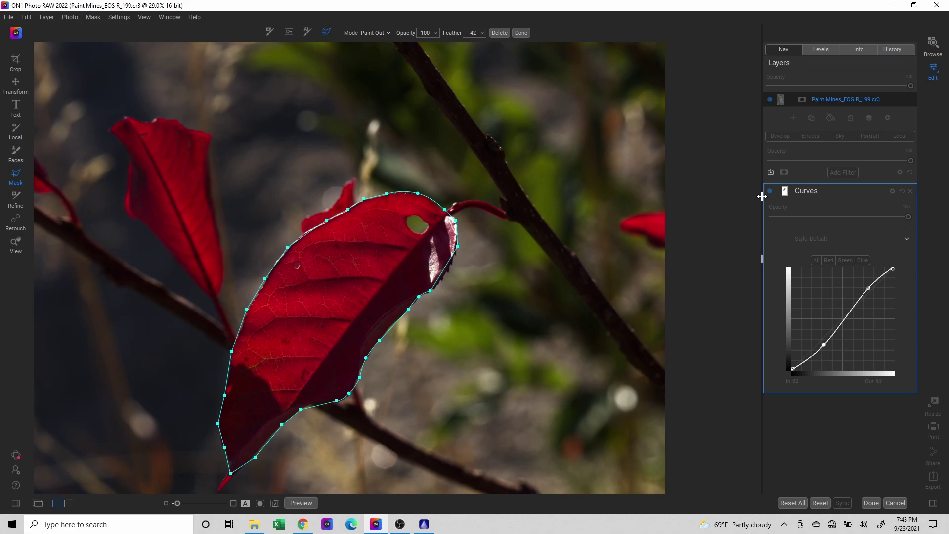
Finish the line mask and invert the Curves filter's mask so the filter affects only the leaf
{"action": "key", "text": "ctrl+0"}
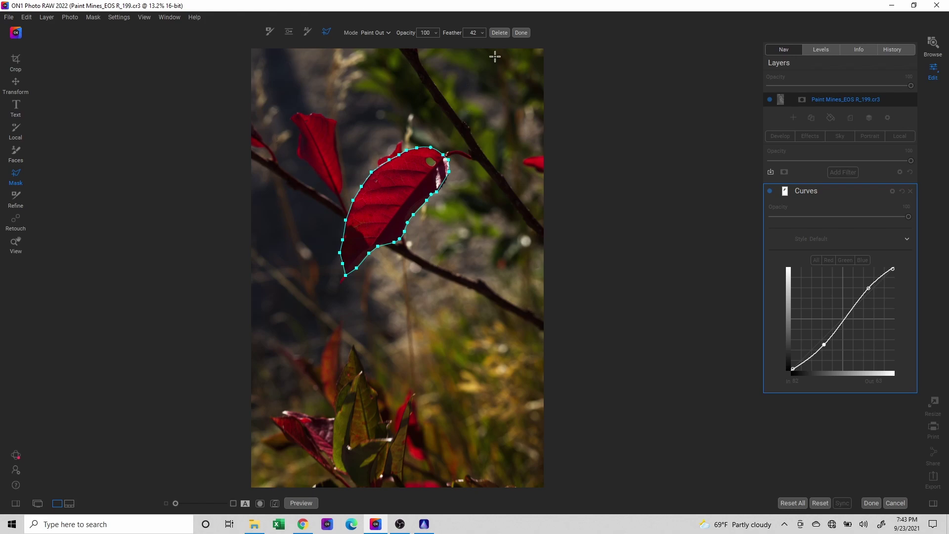
{"action": "left_click", "coordinate": [521, 33]}
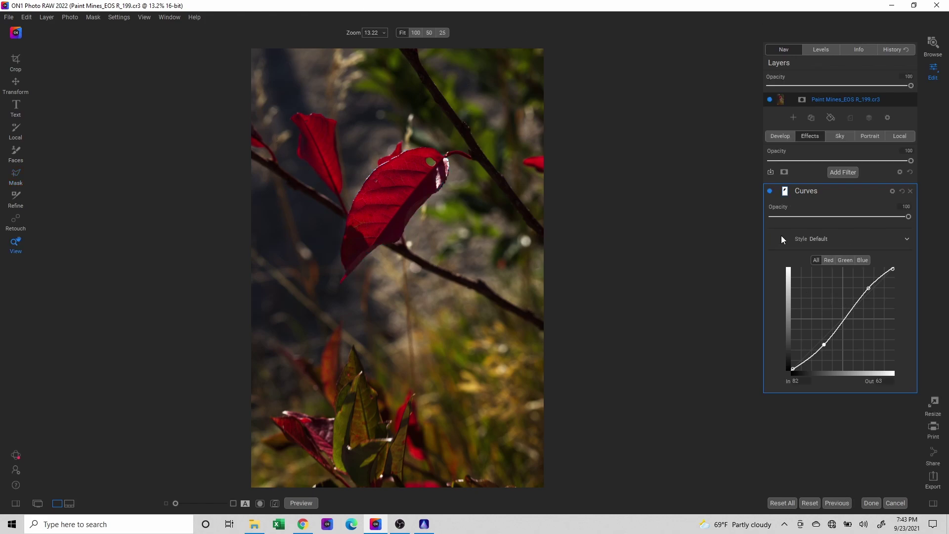
{"action": "left_click", "coordinate": [785, 192]}
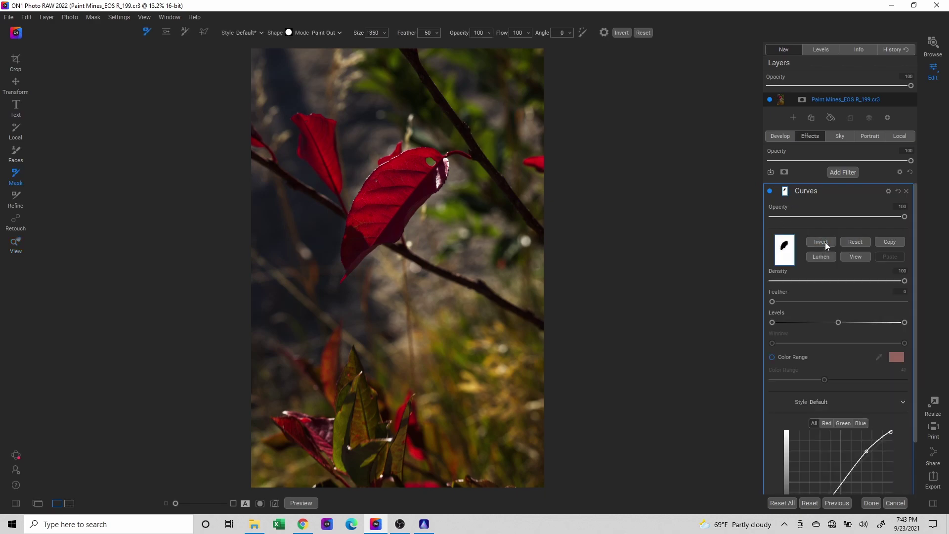
{"action": "left_click", "coordinate": [826, 242]}
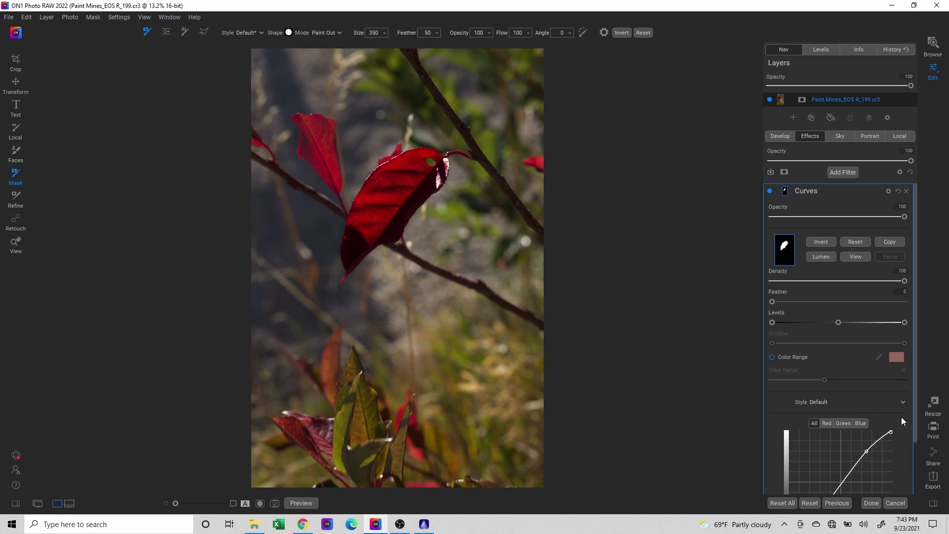
Brighten the masked leaf by adding a raised midtone point between the two existing points of the combined-channel curve
{"action": "scroll", "coordinate": [901, 417], "scroll_direction": "down", "scroll_amount": 2}
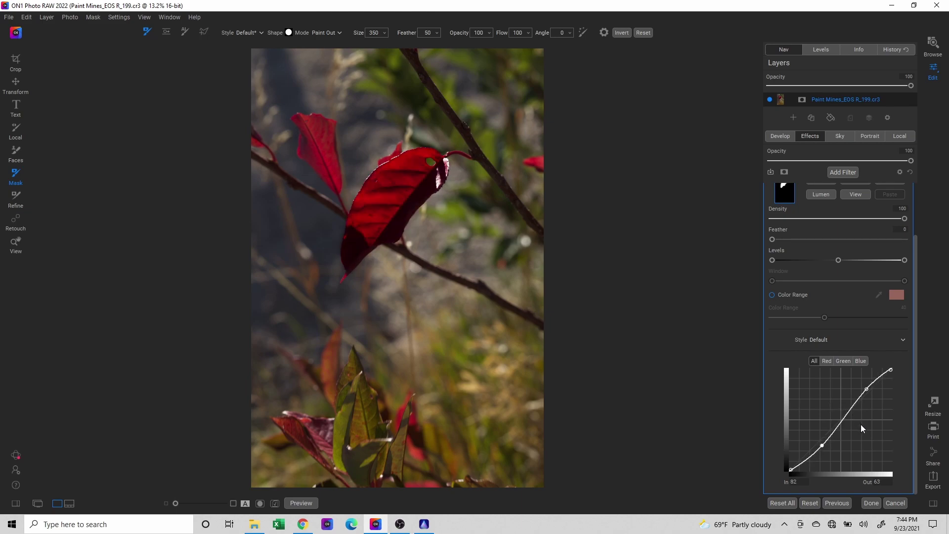
{"action": "mouse_move", "coordinate": [832, 411]}
{"action": "left_mouse_down"}
{"action": "mouse_move", "coordinate": [837, 419]}
{"action": "mouse_move", "coordinate": [829, 407]}
{"action": "left_mouse_up"}
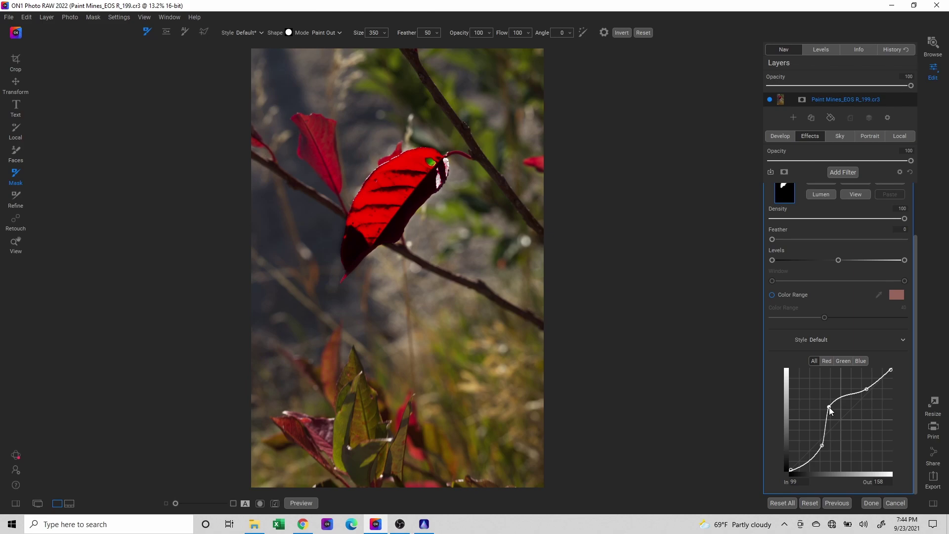
{"action": "left_click_drag", "start_coordinate": [829, 407], "coordinate": [838, 415]}
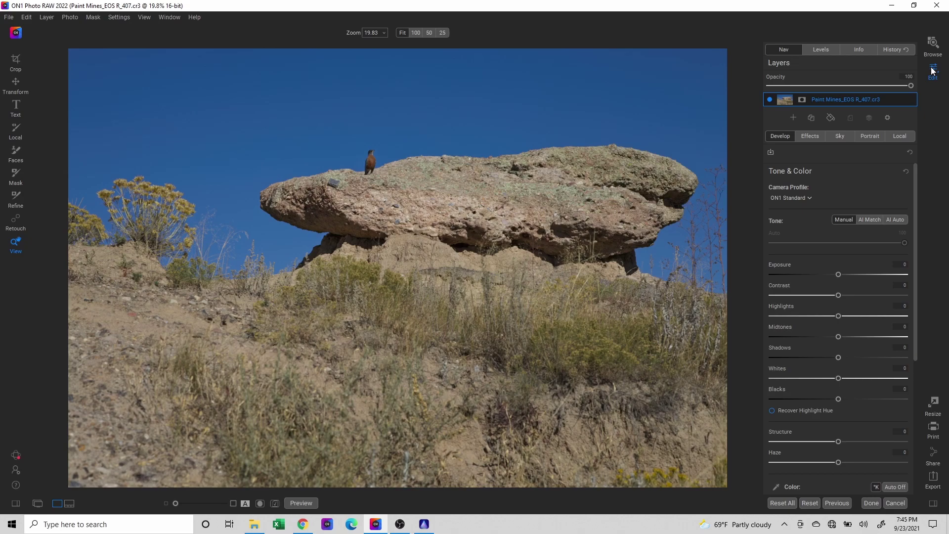
Apply AI Auto tone to Paint Mines_EOS R_407.cr3 and replace its sky with the Sky Swap AI Sunset preset
{"action": "left_click", "coordinate": [895, 218]}
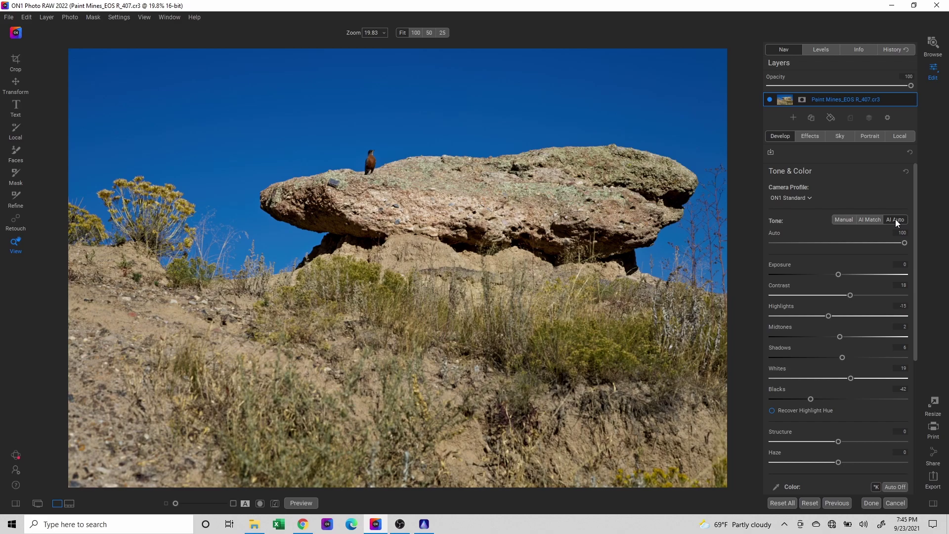
{"action": "left_click", "coordinate": [839, 137]}
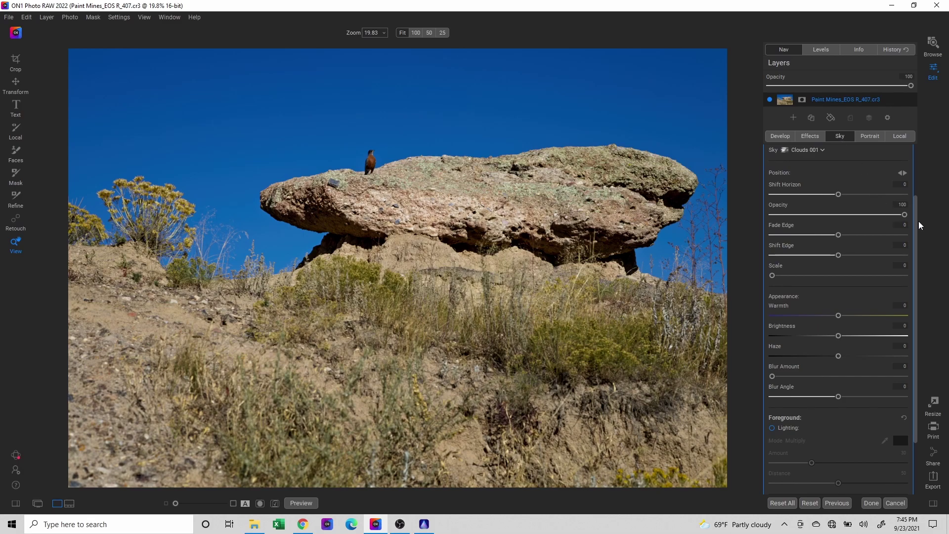
{"action": "left_click_drag", "start_coordinate": [916, 225], "coordinate": [920, 159]}
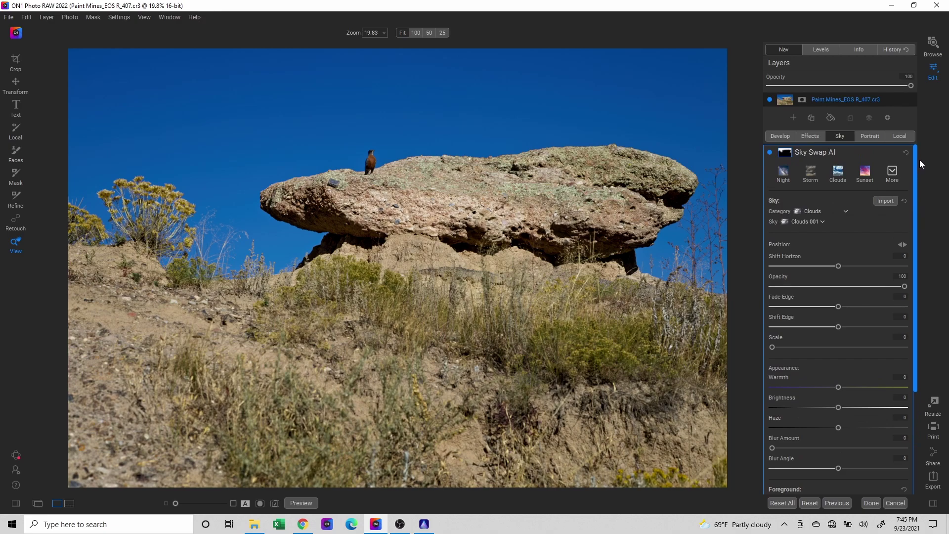
{"action": "left_click", "coordinate": [865, 173]}
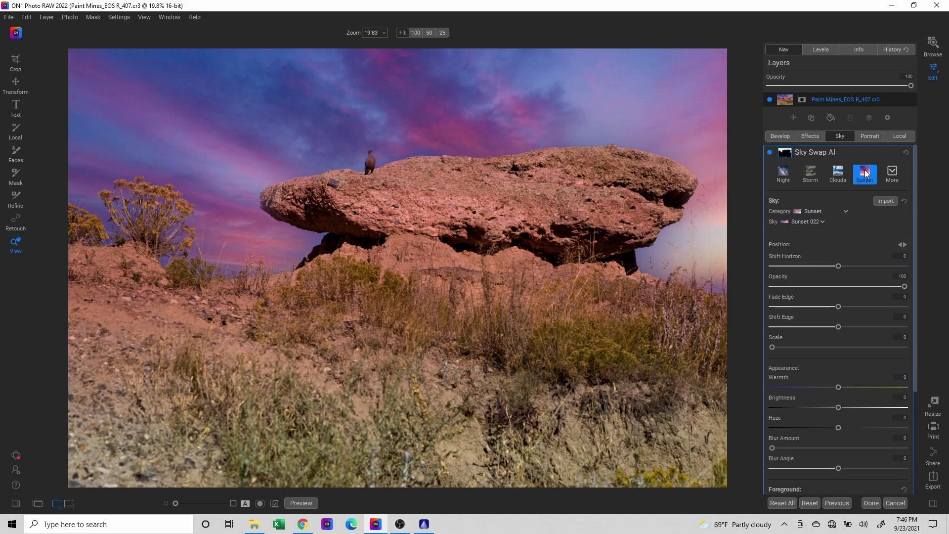
View the sky swap's mask in black and white to inspect its edges, and return to the normal photo view
{"action": "key", "text": "ctrl+m"}
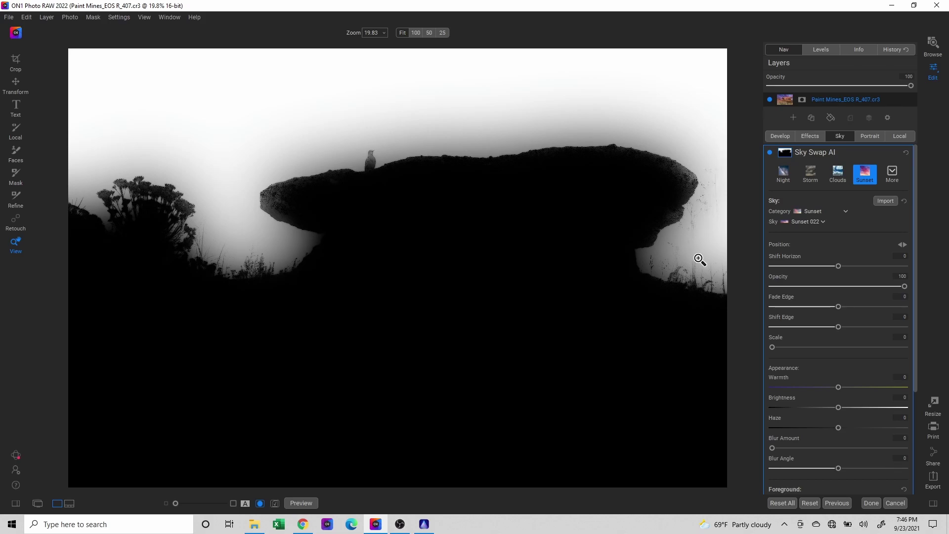
{"action": "key", "text": "ctrl+m"}
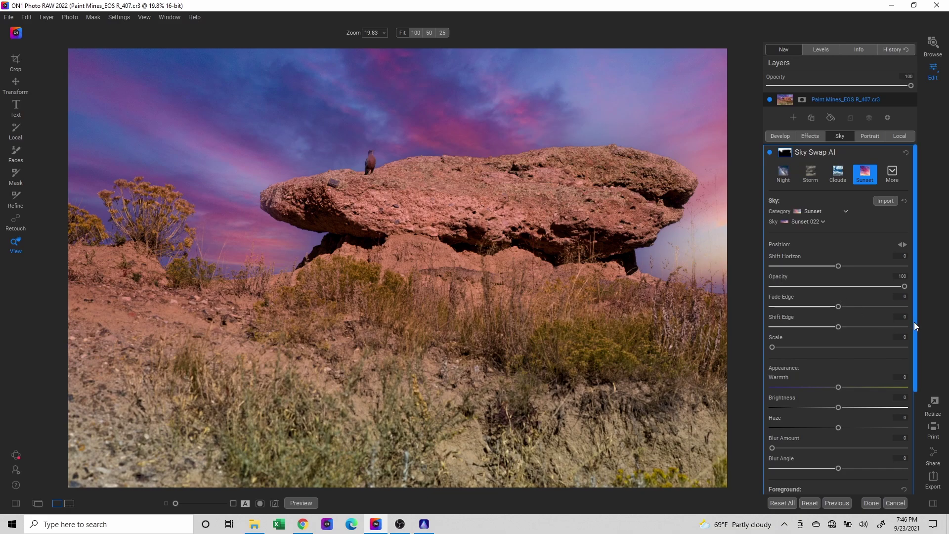
Set the sky swap's foreground lighting to a Distance of 100 and an Amount of 57
{"action": "left_click_drag", "start_coordinate": [914, 323], "coordinate": [914, 434]}
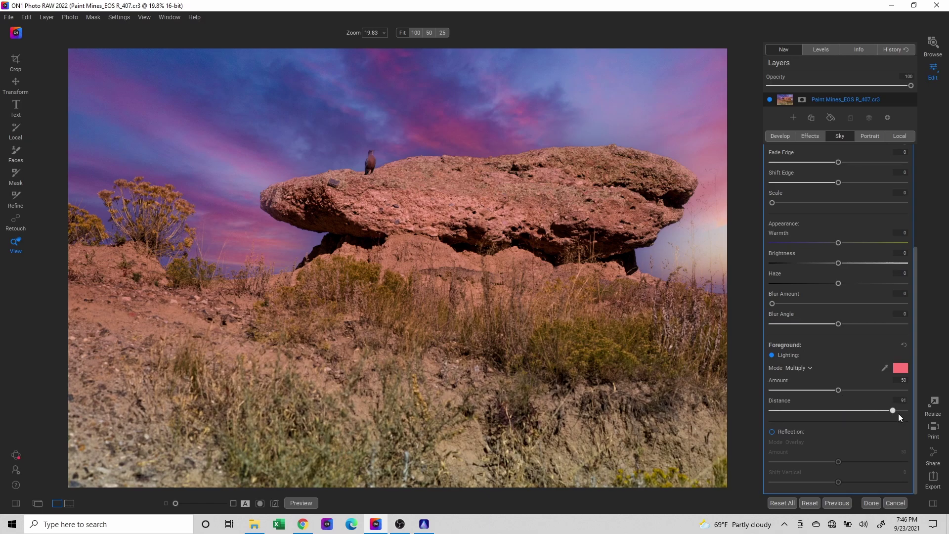
{"action": "left_click_drag", "start_coordinate": [901, 414], "coordinate": [849, 410]}
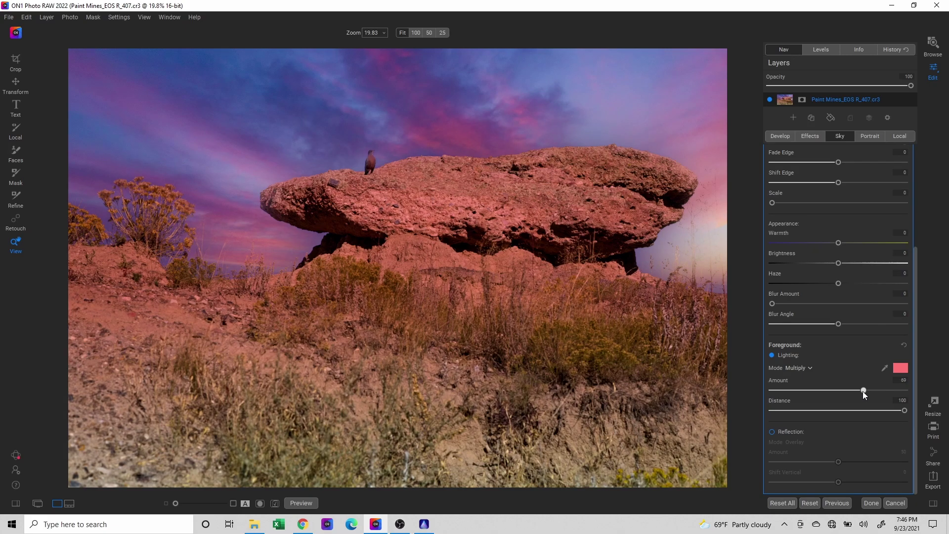
{"action": "left_click_drag", "start_coordinate": [857, 398], "coordinate": [826, 396]}
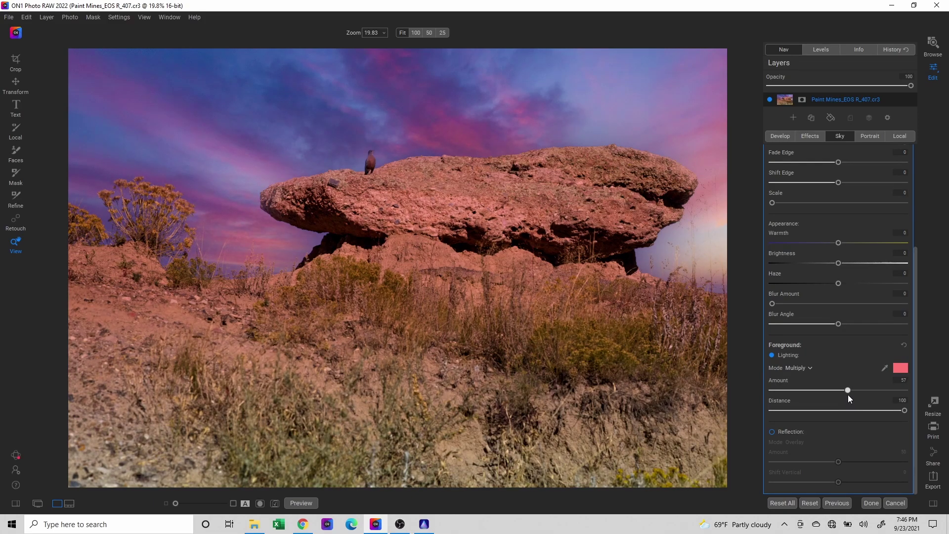
Compare the photo with and without the sky swap's foreground lighting, leaving the lighting enabled
{"action": "left_click", "coordinate": [772, 356]}
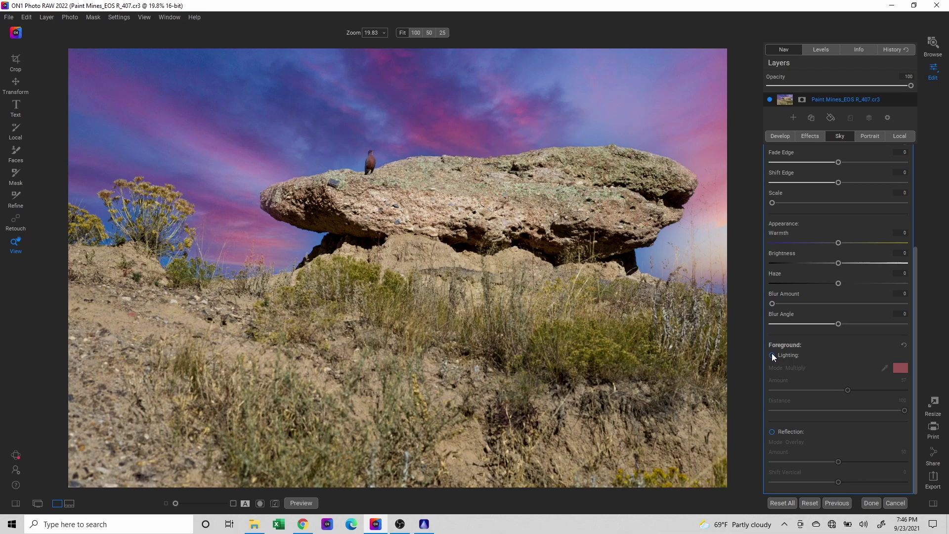
{"action": "left_click", "coordinate": [772, 355]}
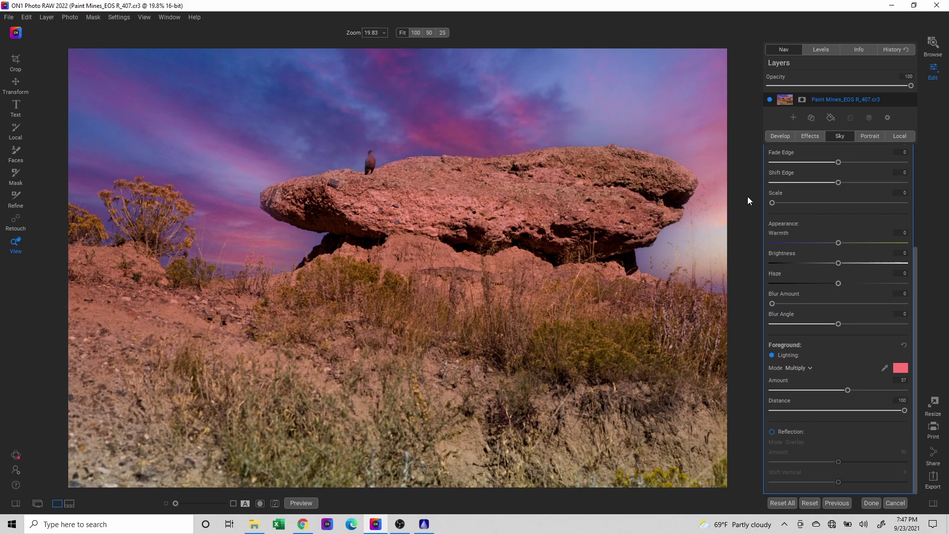
Try the Clouds and Storm presets of Sky Swap AI on the rock photo, ending with the Night preset
{"action": "left_click_drag", "start_coordinate": [916, 266], "coordinate": [917, 148]}
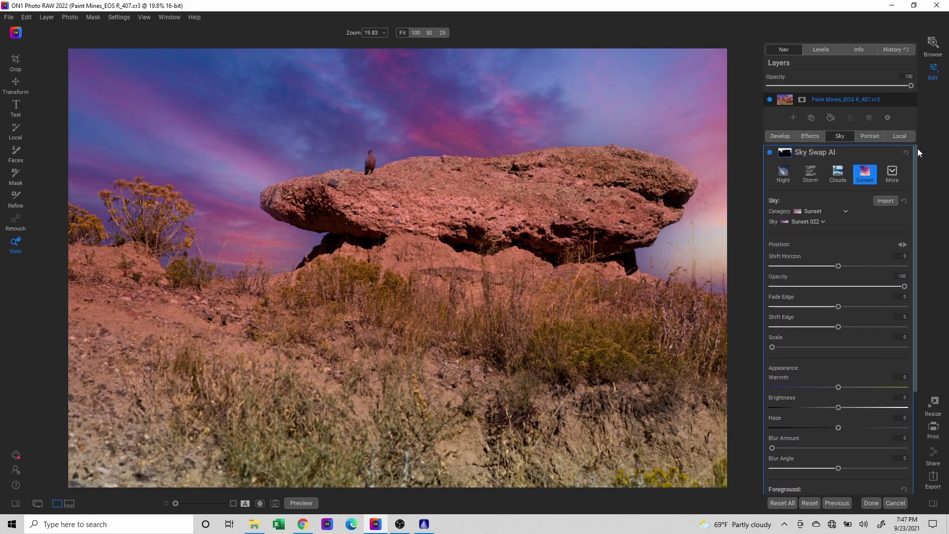
{"action": "left_click", "coordinate": [837, 172]}
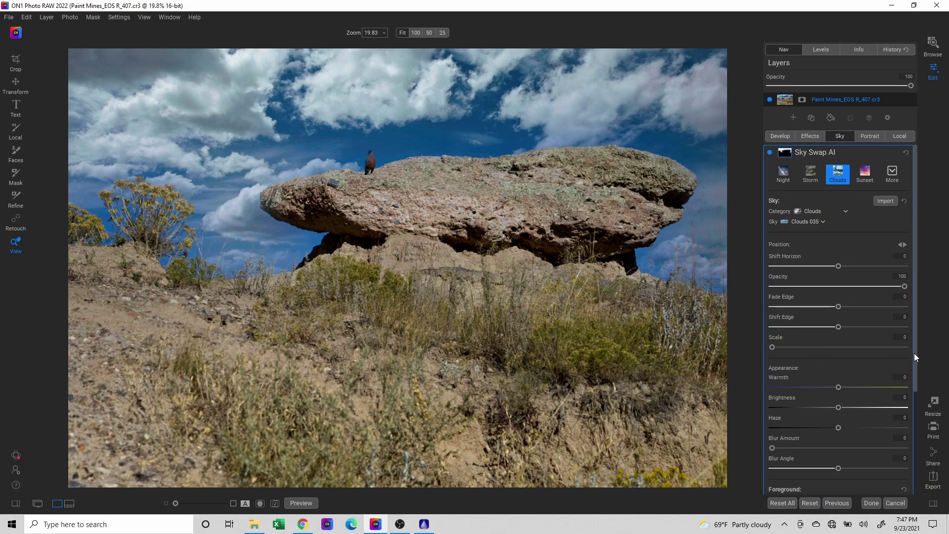
{"action": "left_click_drag", "start_coordinate": [915, 352], "coordinate": [917, 317]}
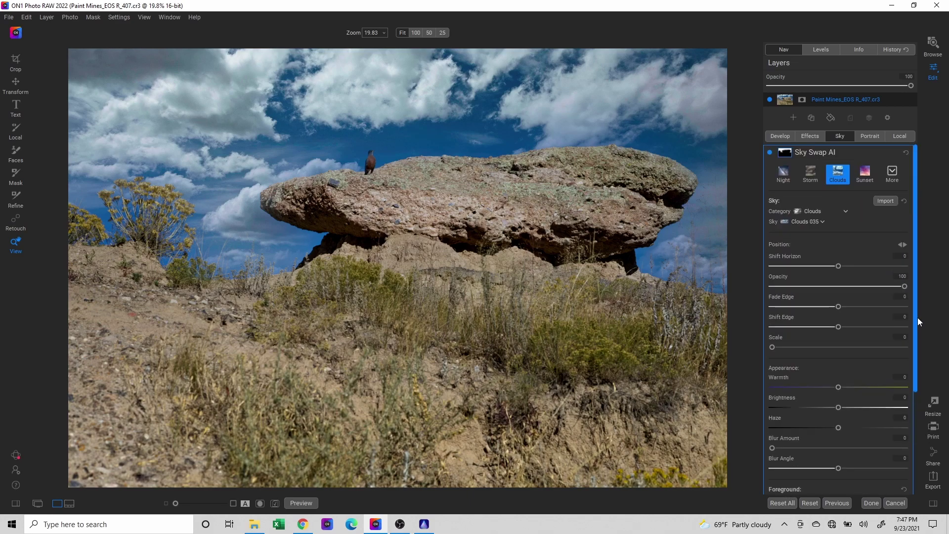
{"action": "left_click", "coordinate": [811, 175]}
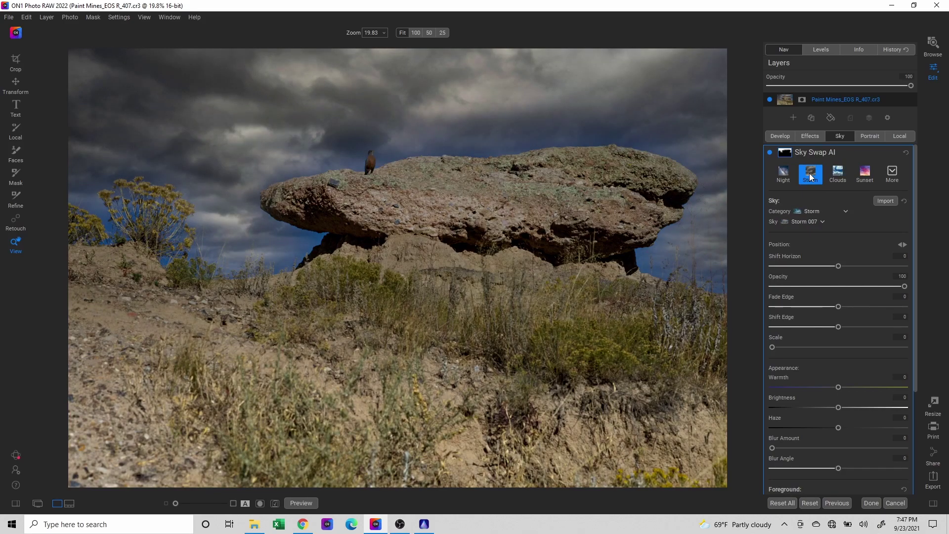
{"action": "left_click", "coordinate": [784, 173]}
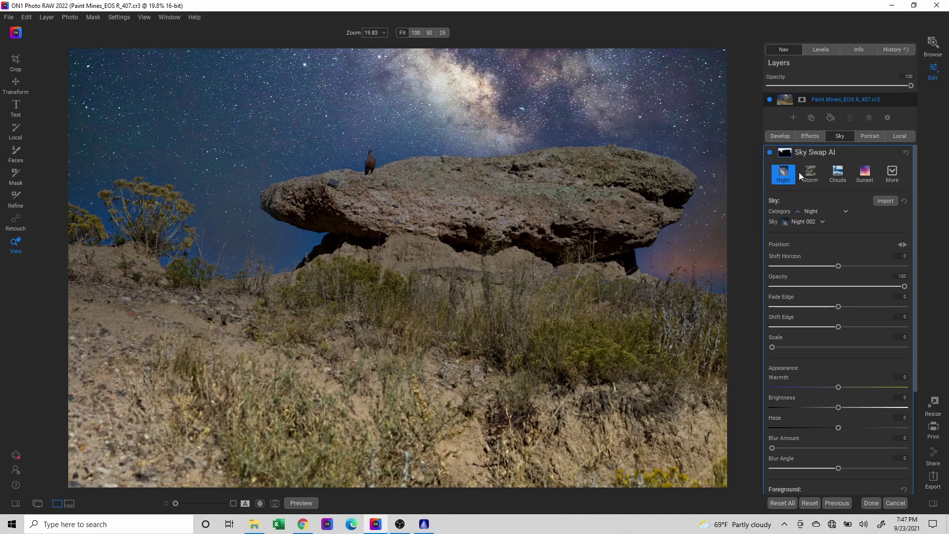
Flip the night sky horizontally and set its Scale to 45
{"action": "left_click_drag", "start_coordinate": [915, 226], "coordinate": [918, 262]}
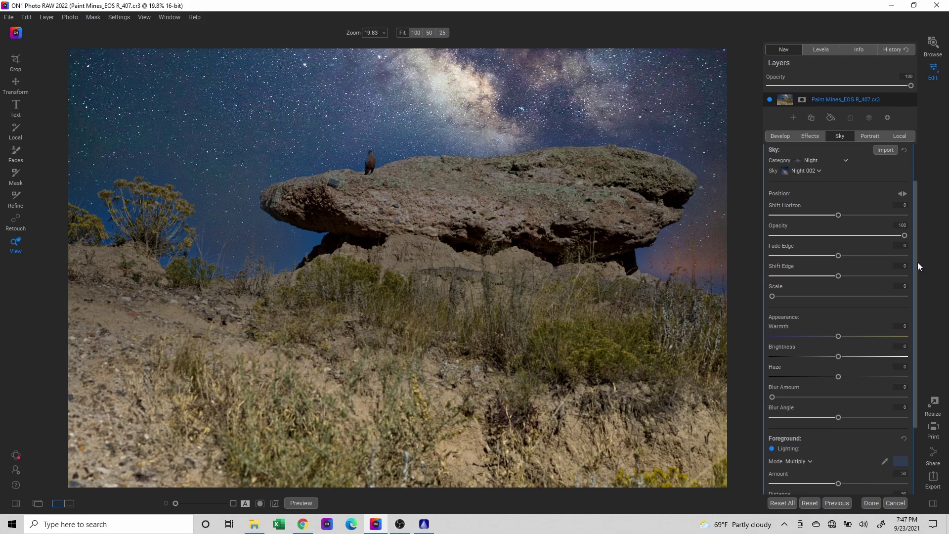
{"action": "left_click", "coordinate": [906, 194]}
{"action": "left_click", "coordinate": [906, 194]}
{"action": "left_click", "coordinate": [906, 194]}
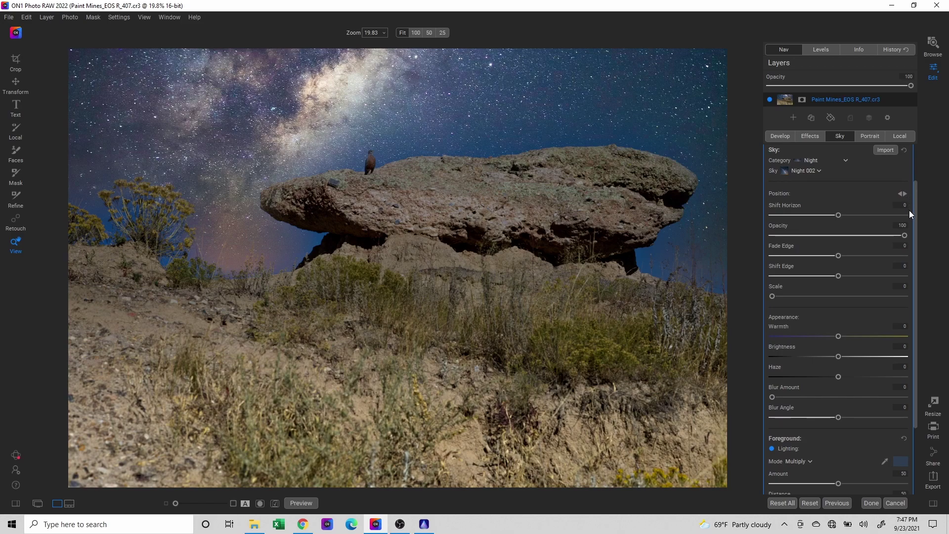
{"action": "left_click_drag", "start_coordinate": [773, 296], "coordinate": [832, 288]}
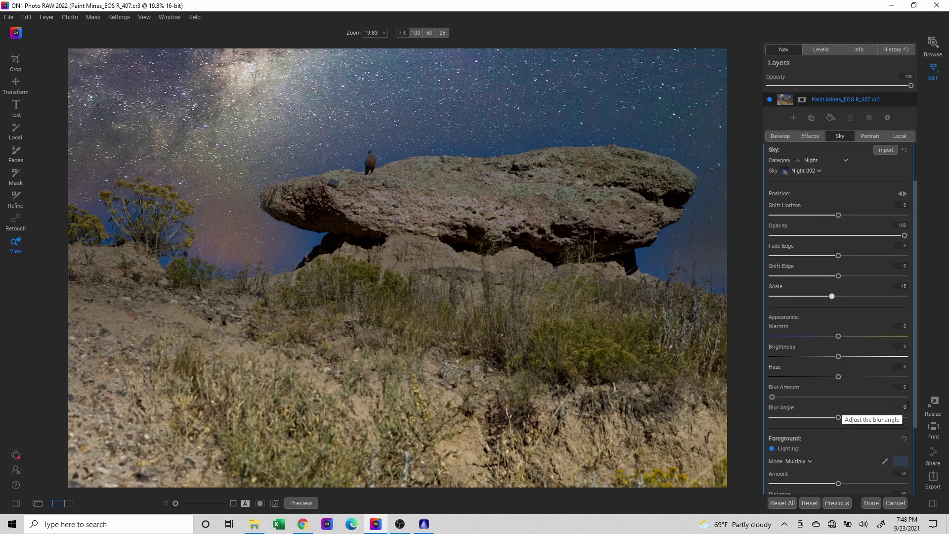
Look over the sky swap's mask options and foreground settings, and cancel editing the rock photo, discarding its changes
{"action": "left_click_drag", "start_coordinate": [916, 410], "coordinate": [919, 345]}
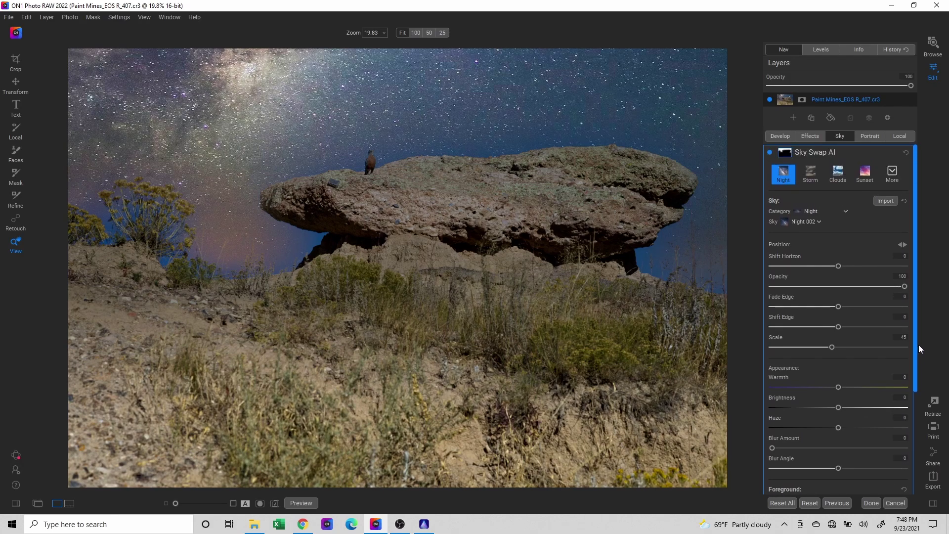
{"action": "left_click", "coordinate": [785, 153]}
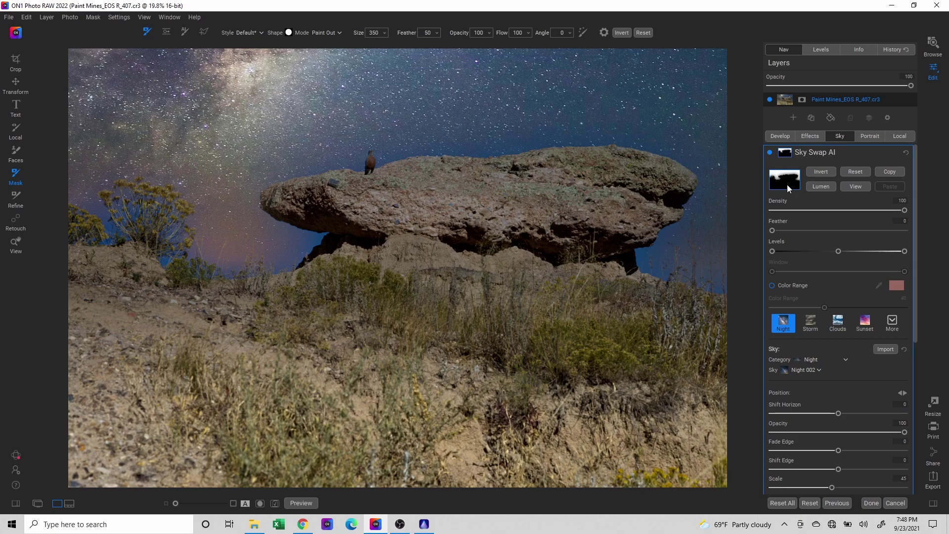
{"action": "left_click_drag", "start_coordinate": [912, 218], "coordinate": [921, 446]}
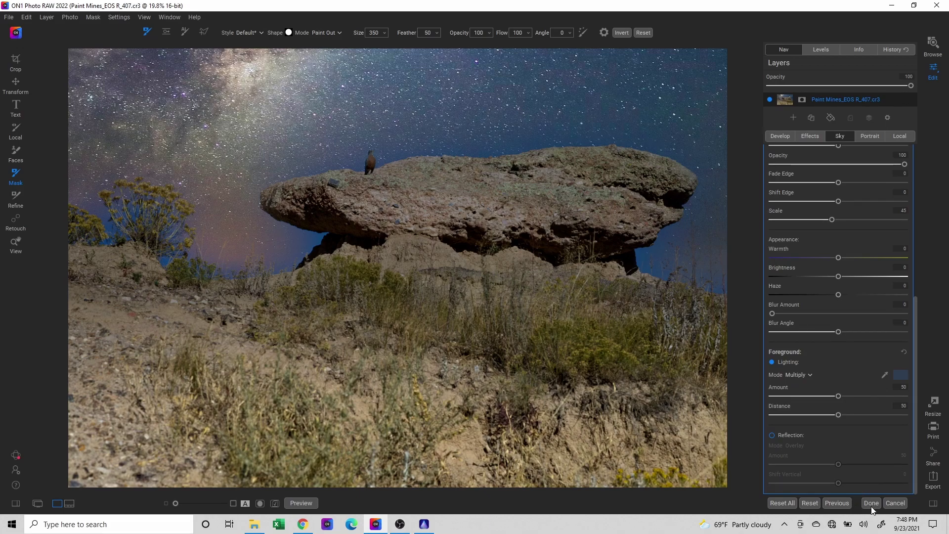
{"action": "left_click", "coordinate": [895, 503]}
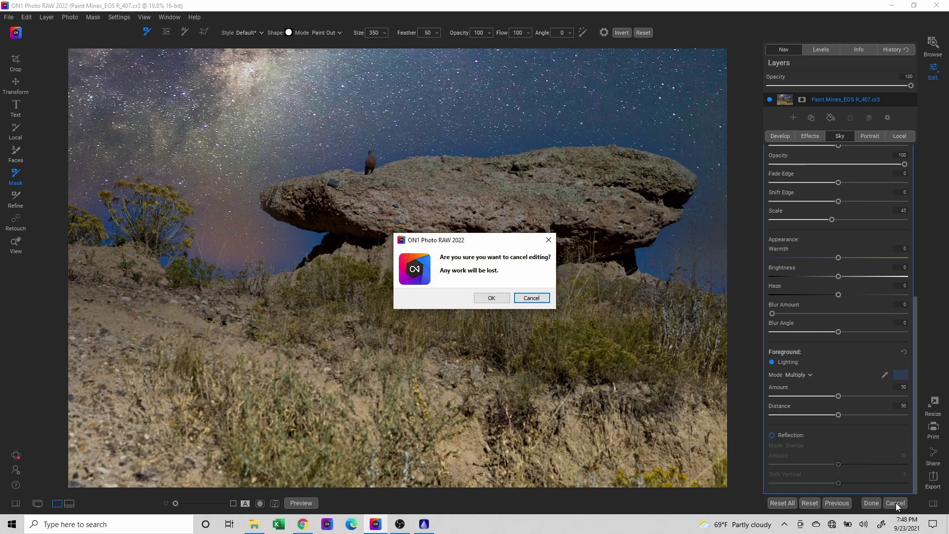
{"action": "left_click", "coordinate": [492, 298]}
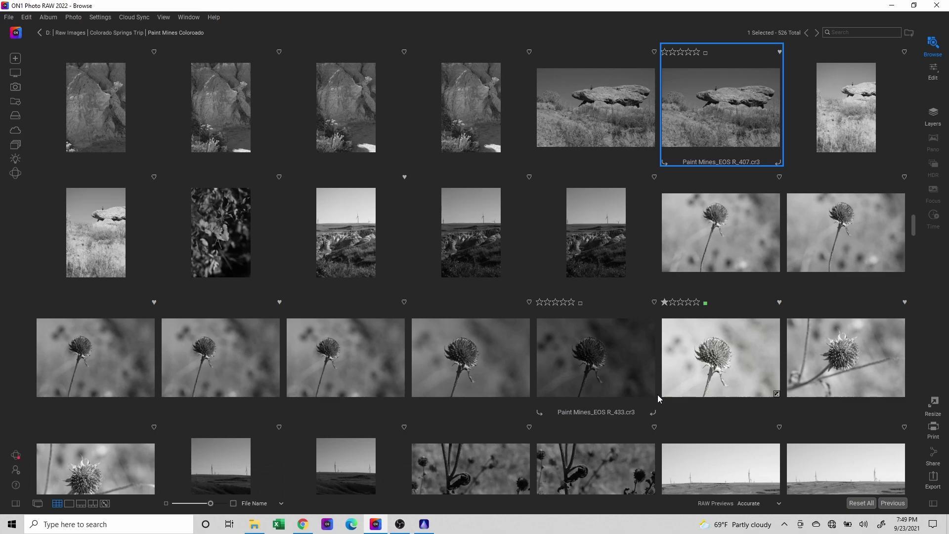
Find the colour fence photo Paint Mines_EOS R_127.onphoto in the Paint Mines folder and open it for editing
{"action": "mouse_move", "coordinate": [914, 223]}
{"action": "left_mouse_down"}
{"action": "mouse_move", "coordinate": [910, 174]}
{"action": "mouse_move", "coordinate": [911, 186]}
{"action": "left_mouse_up"}
{"action": "scroll", "coordinate": [911, 186], "scroll_direction": "down", "scroll_amount": 6}
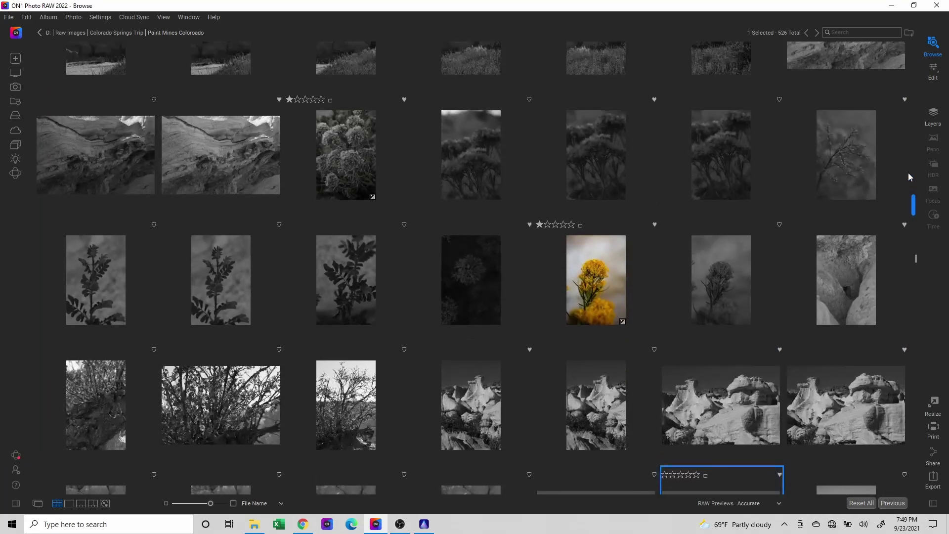
{"action": "scroll", "coordinate": [909, 176], "scroll_direction": "up", "scroll_amount": 15}
{"action": "scroll", "coordinate": [903, 118], "scroll_direction": "up", "scroll_amount": 10}
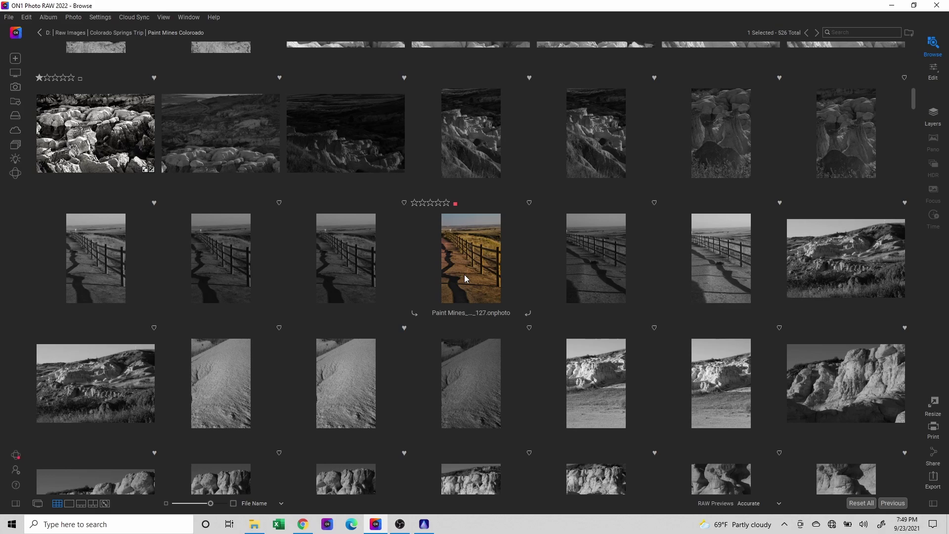
{"action": "left_click", "coordinate": [465, 276]}
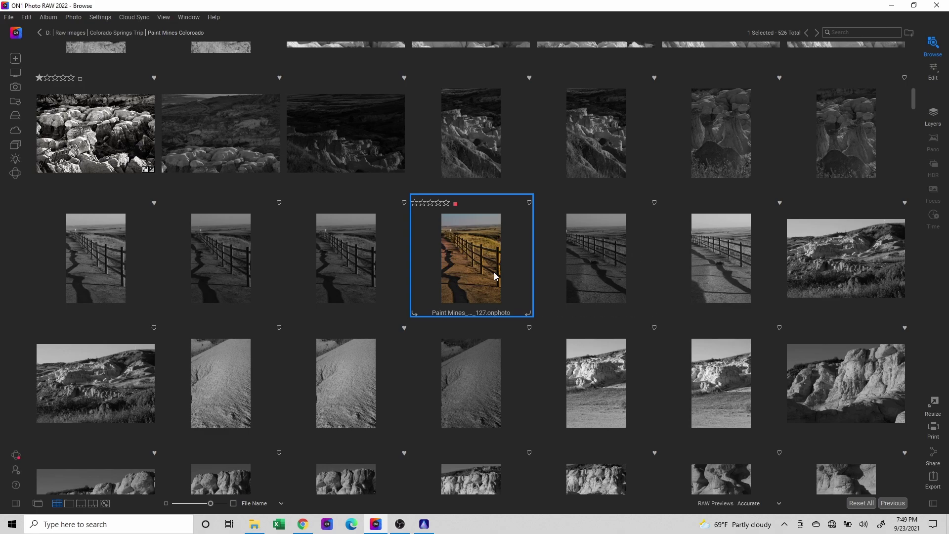
{"action": "left_click", "coordinate": [934, 72]}
{"action": "left_click", "coordinate": [934, 71]}
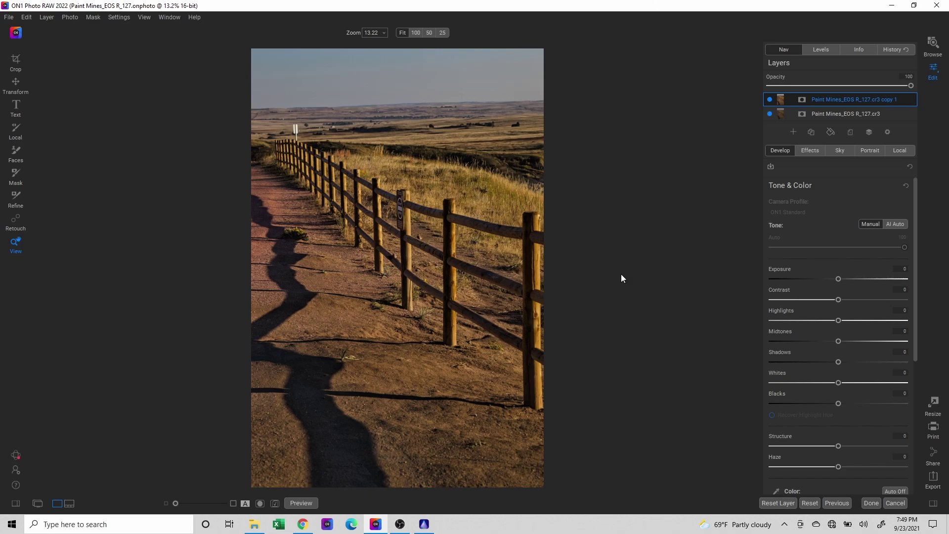
Hide the copy layer to compare it with the original, check the available third-party layer filters, and show the layer again
{"action": "left_click", "coordinate": [769, 100]}
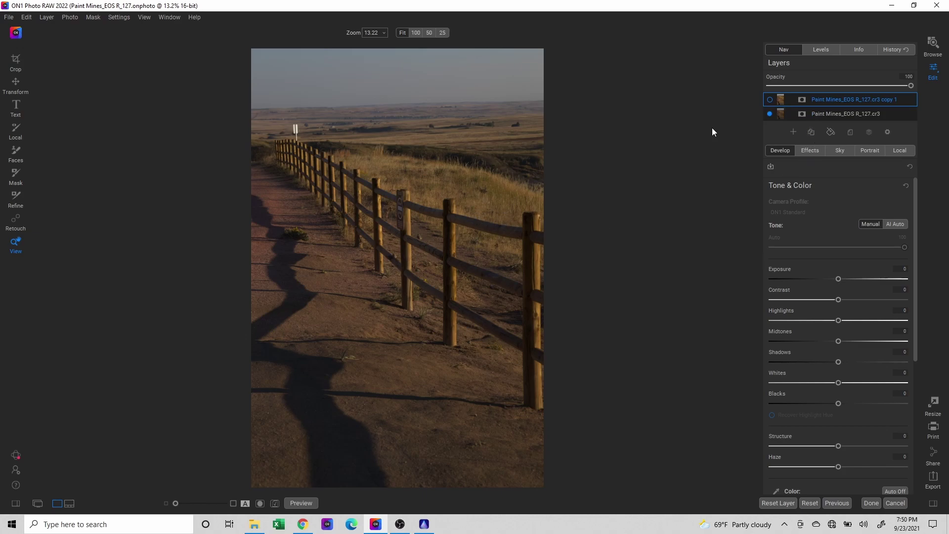
{"action": "left_click", "coordinate": [47, 17]}
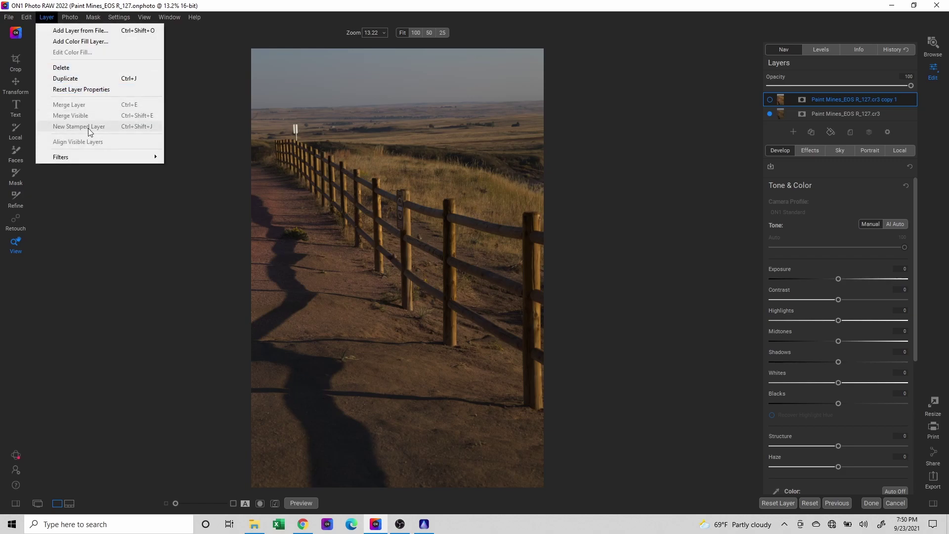
{"action": "mouse_move", "coordinate": [73, 158]}
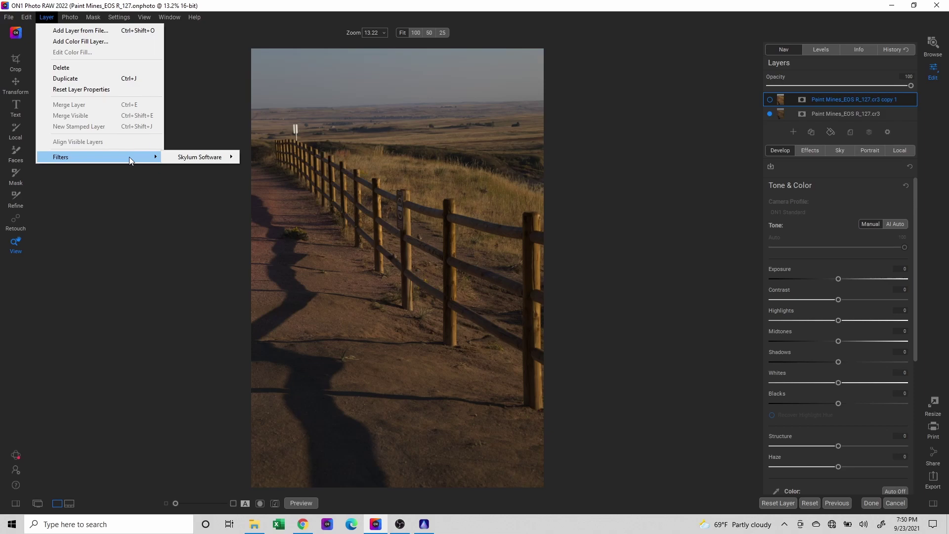
{"action": "mouse_move", "coordinate": [185, 158]}
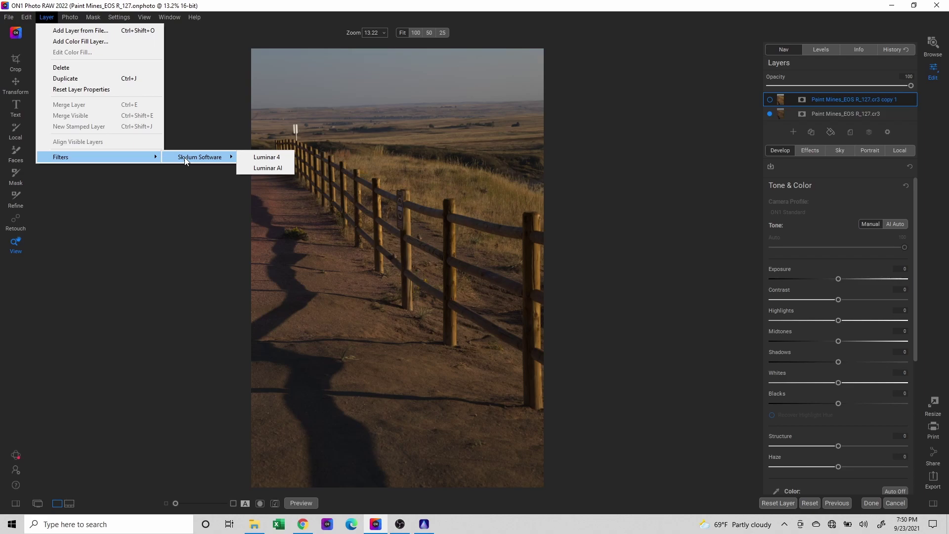
{"action": "left_click", "coordinate": [180, 242]}
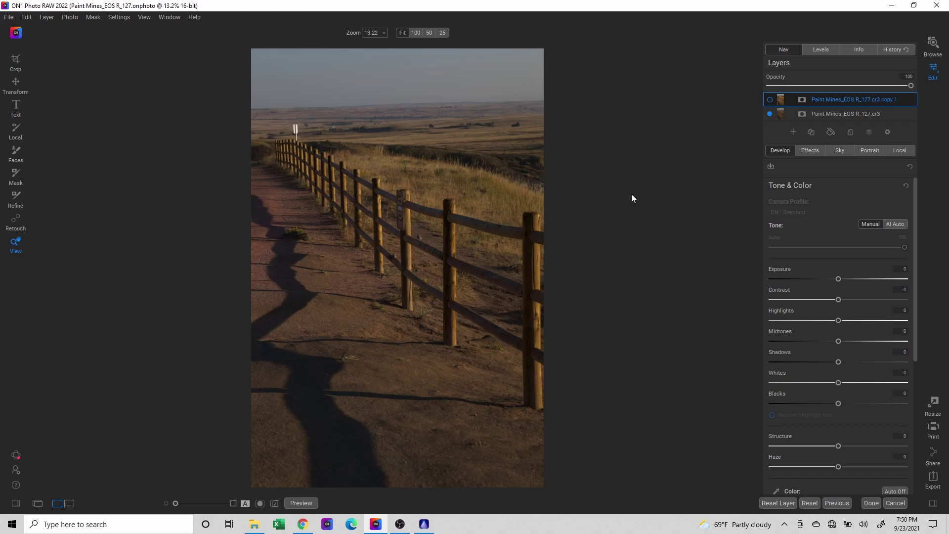
{"action": "left_click", "coordinate": [770, 100]}
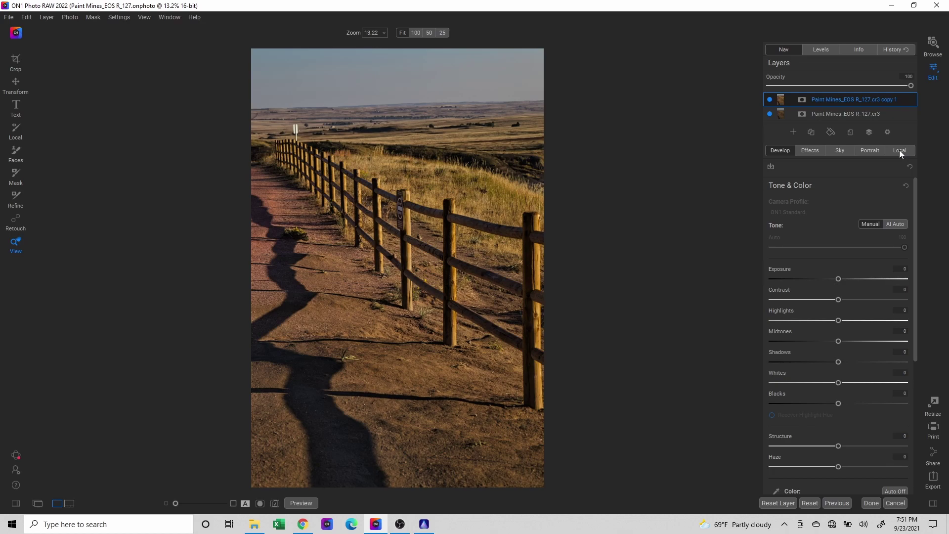
View the copy layer's mask options and lower the layer's opacity to 72
{"action": "left_click", "coordinate": [802, 99]}
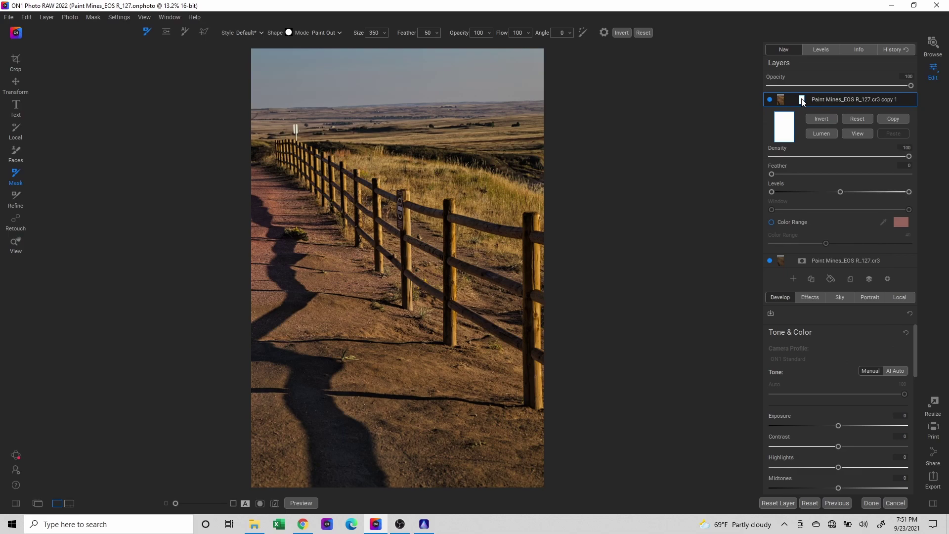
{"action": "left_click", "coordinate": [802, 99]}
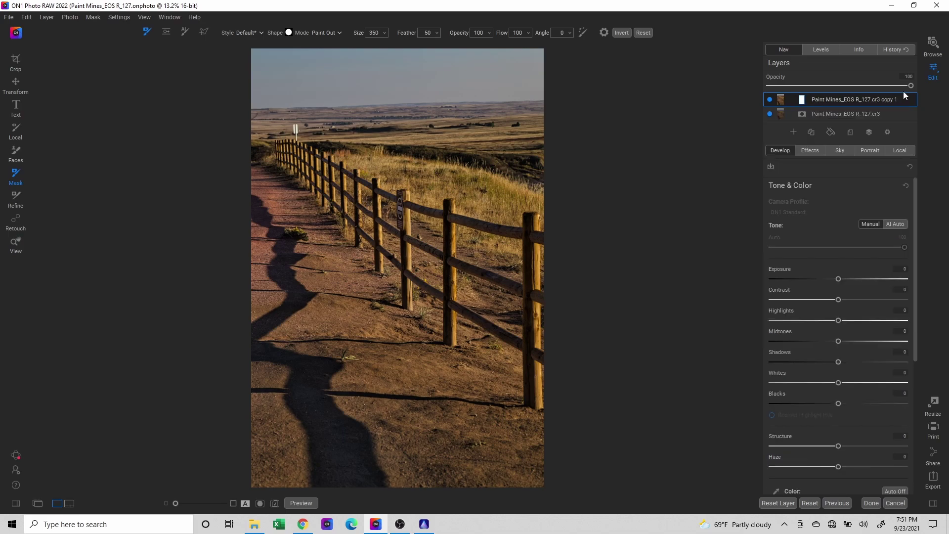
{"action": "left_click_drag", "start_coordinate": [910, 86], "coordinate": [885, 86]}
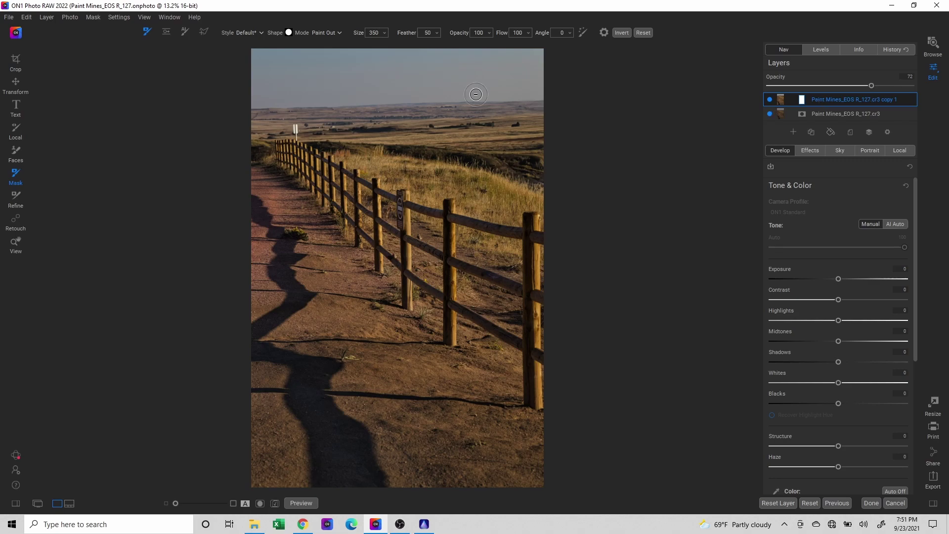
Look over the local adjustment controls and brush shapes, and cancel editing the fence photo, discarding its changes
{"action": "left_click", "coordinate": [898, 150]}
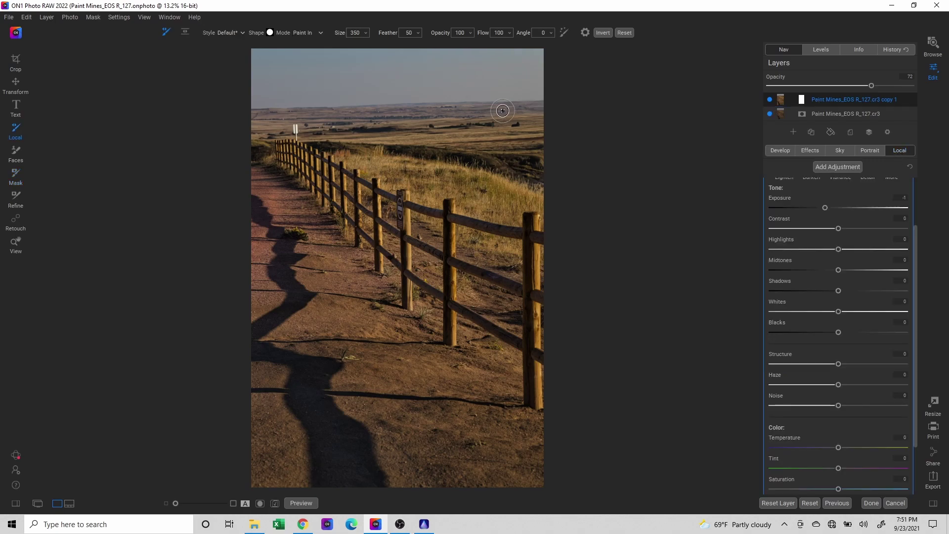
{"action": "left_click", "coordinate": [269, 33]}
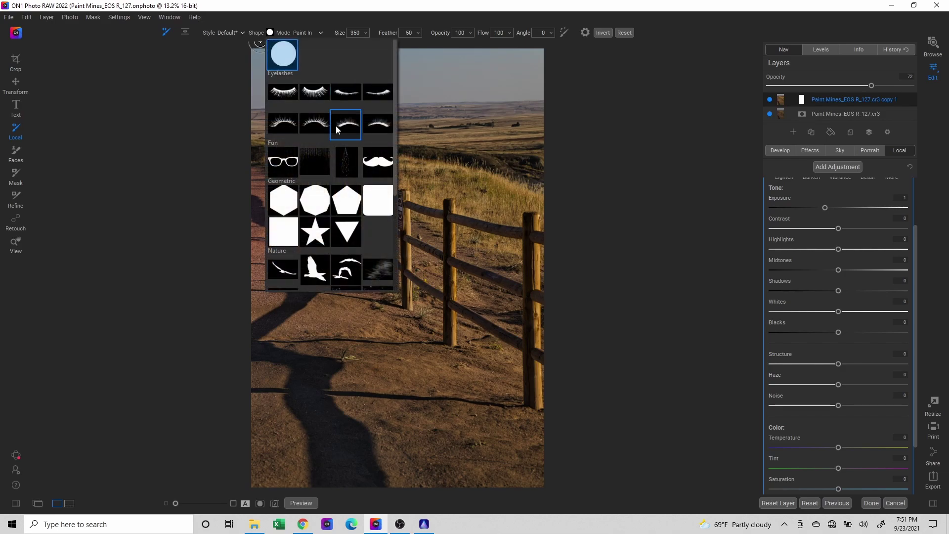
{"action": "left_click", "coordinate": [639, 150]}
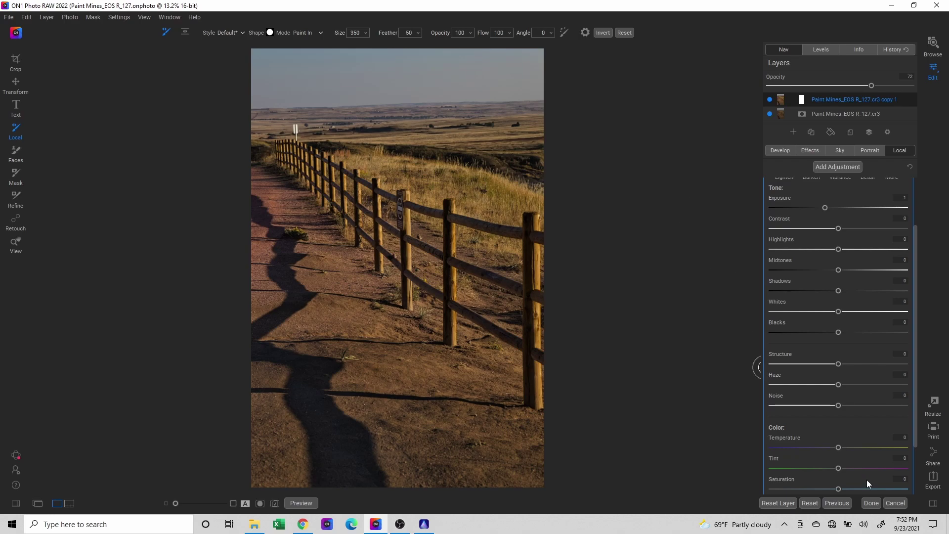
{"action": "left_click", "coordinate": [896, 503]}
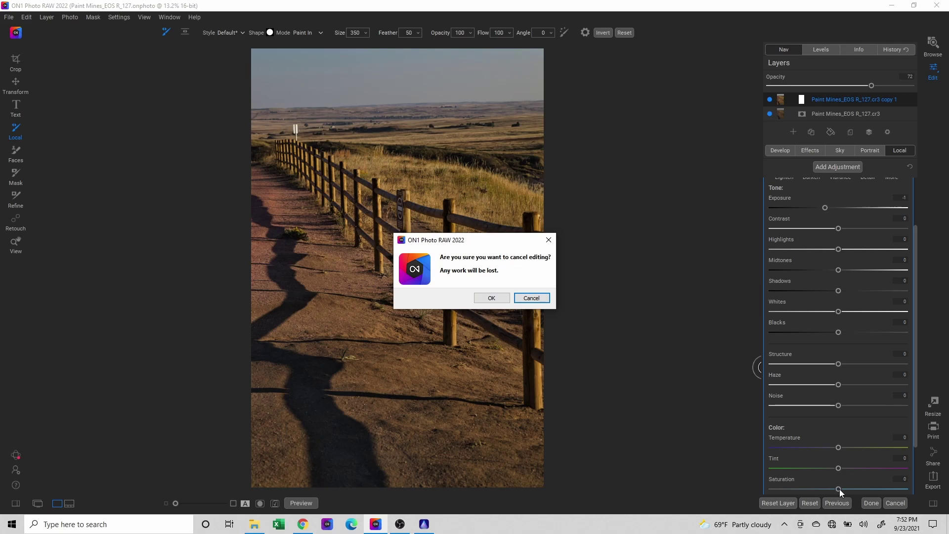
{"action": "left_click", "coordinate": [488, 298]}
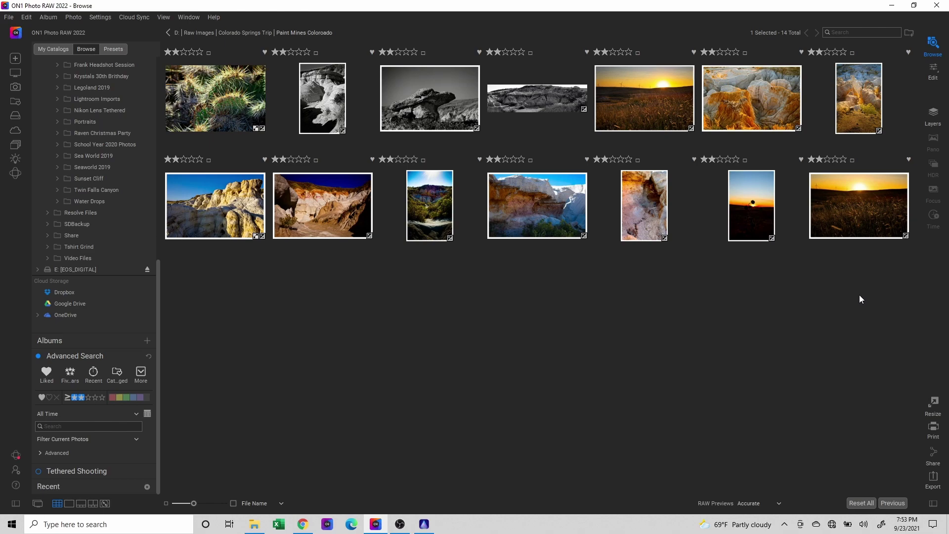
Select all the photos in the two-star filtered view, from Paint_Mines_EOS R6_309.cr3 back to the cactus photo
{"action": "left_click", "coordinate": [860, 208]}
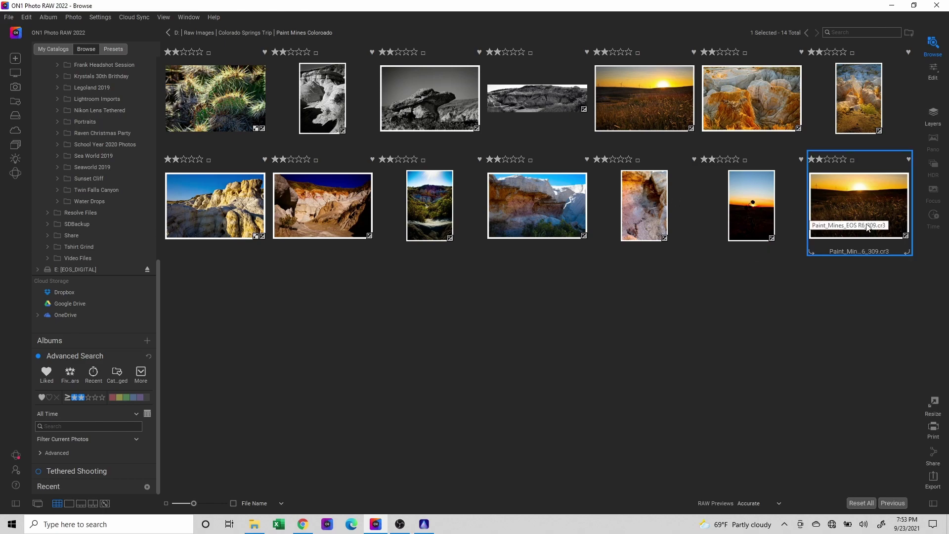
{"action": "left_click", "coordinate": [221, 86], "text": "shift"}
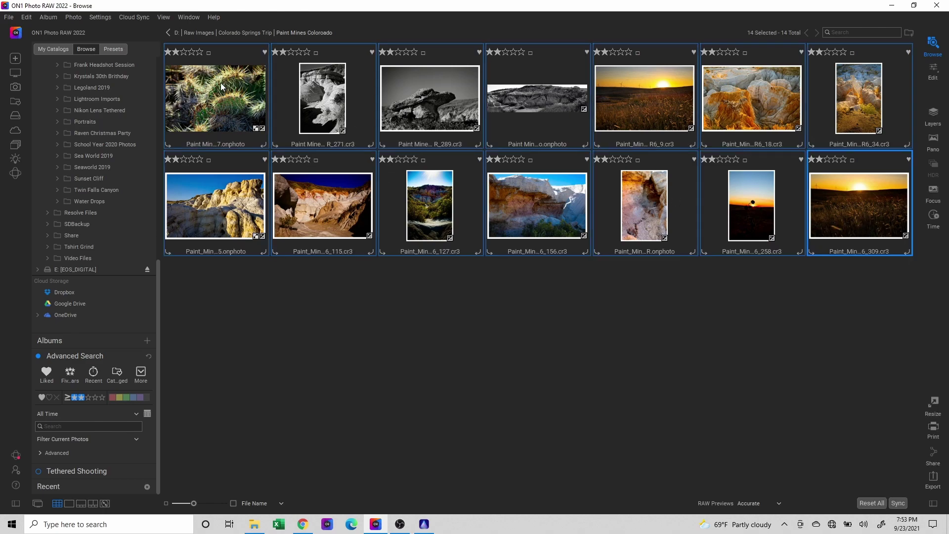
Start an export of the selected photos and turn on custom naming with the base name "Portfolio Photos"
{"action": "left_click", "coordinate": [934, 477]}
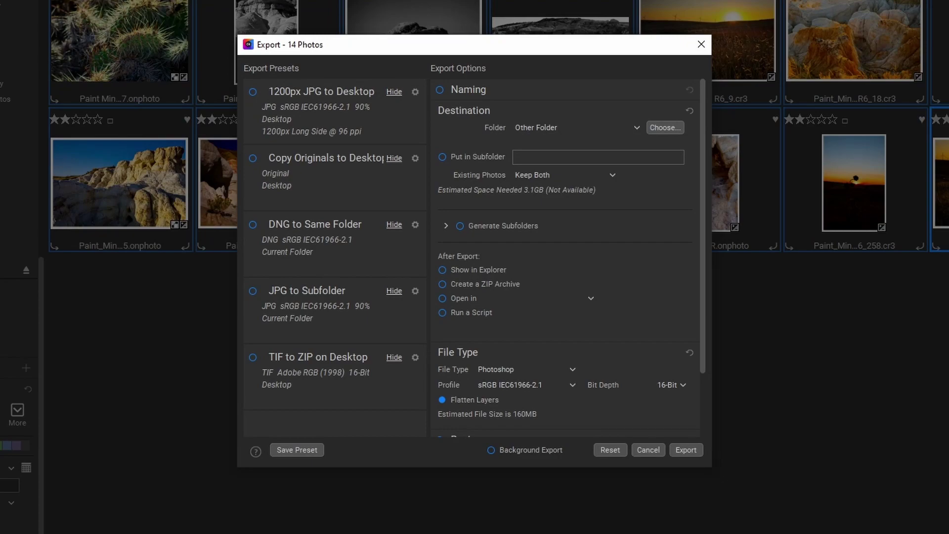
{"action": "left_click", "coordinate": [440, 90]}
{"action": "left_click", "coordinate": [528, 177]}
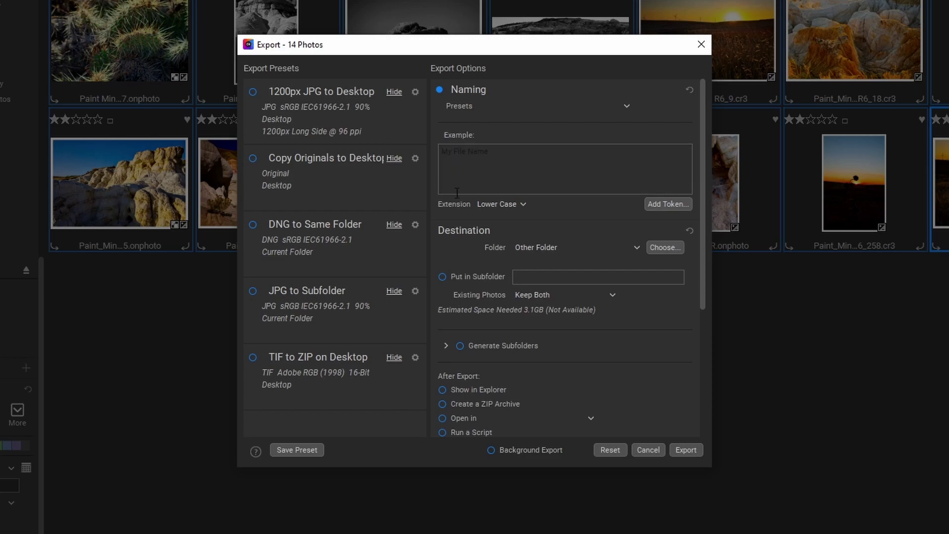
{"action": "left_click", "coordinate": [452, 161]}
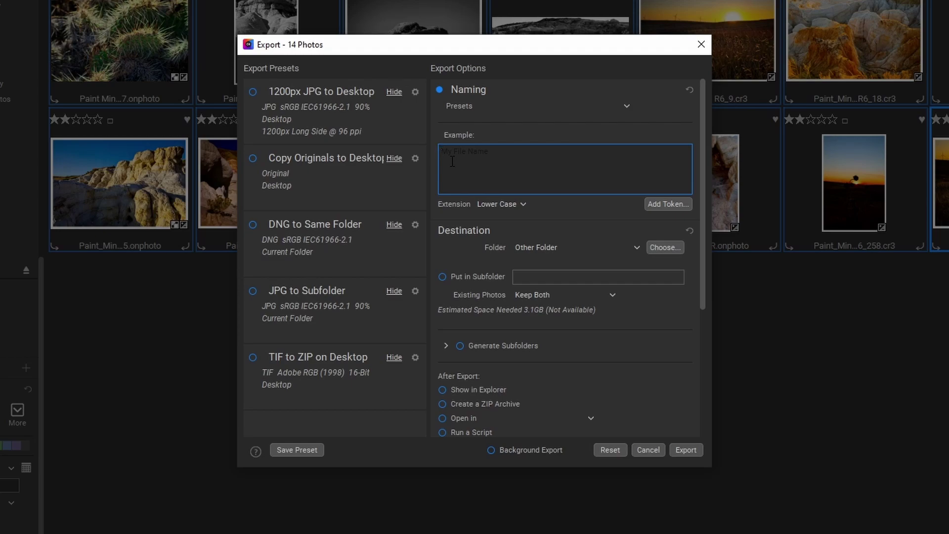
{"action": "type", "text": "Portfolio Photos"}
Append a sequence number token to the export file name and set it to the two-digit Sequence (01) format
{"action": "left_click", "coordinate": [666, 205]}
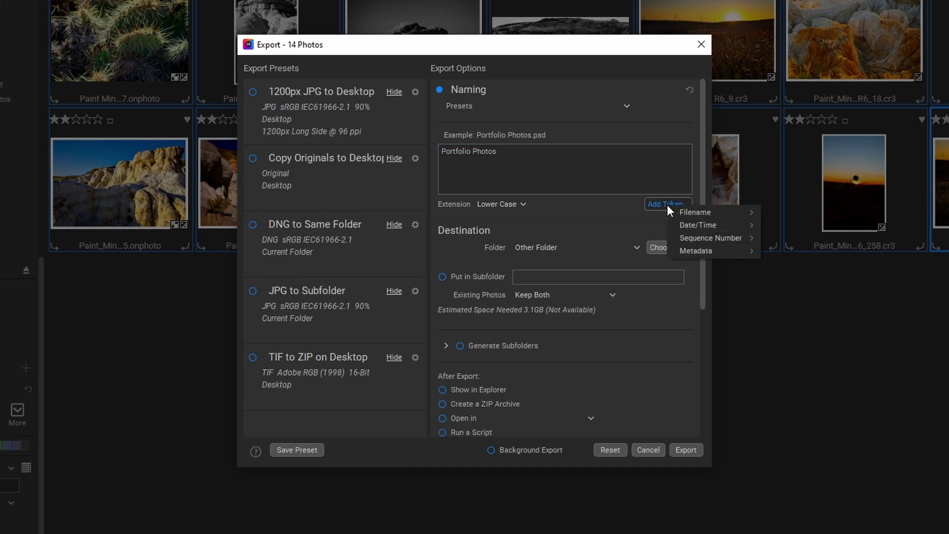
{"action": "mouse_move", "coordinate": [684, 215]}
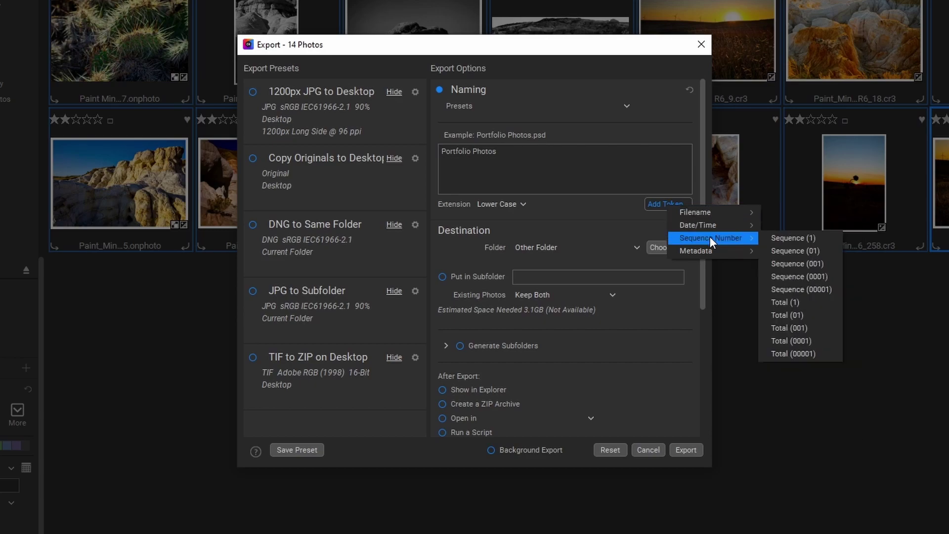
{"action": "left_click", "coordinate": [790, 238]}
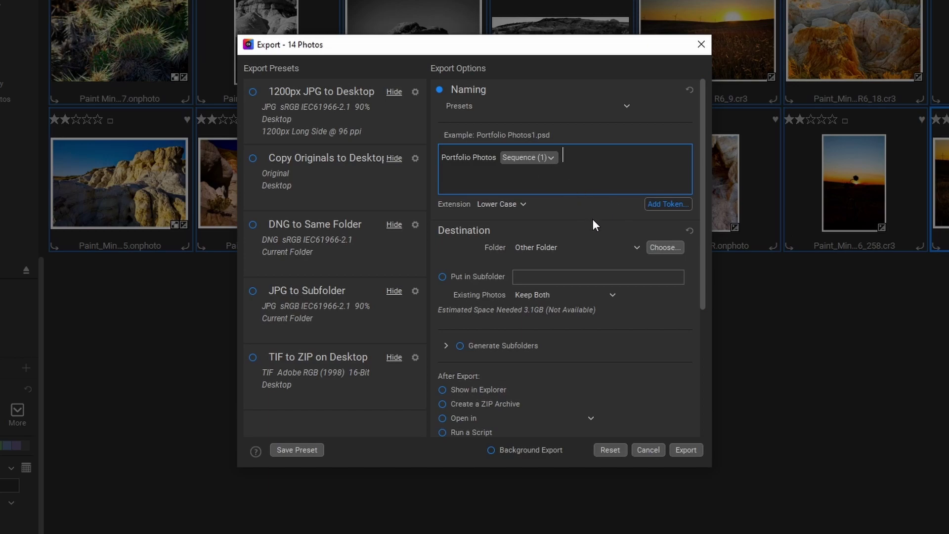
{"action": "left_click", "coordinate": [550, 155]}
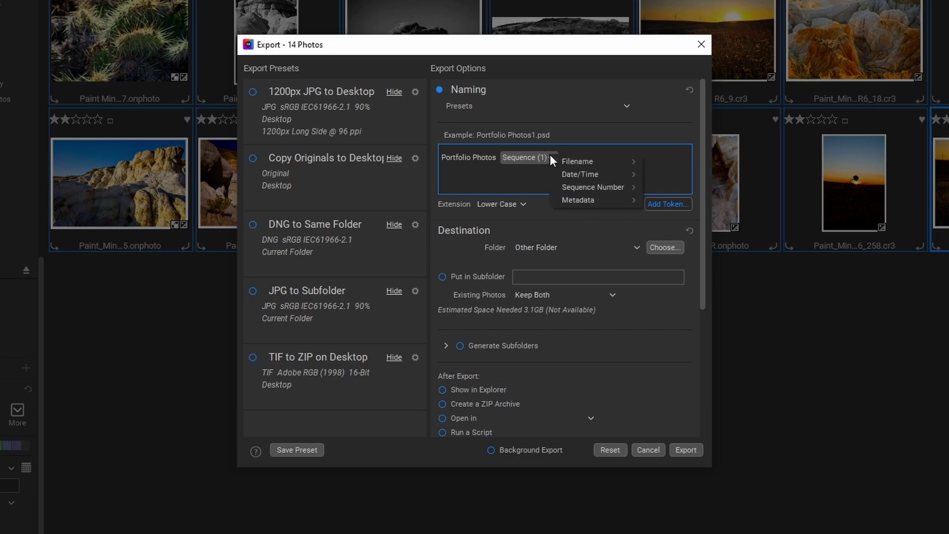
{"action": "mouse_move", "coordinate": [583, 178]}
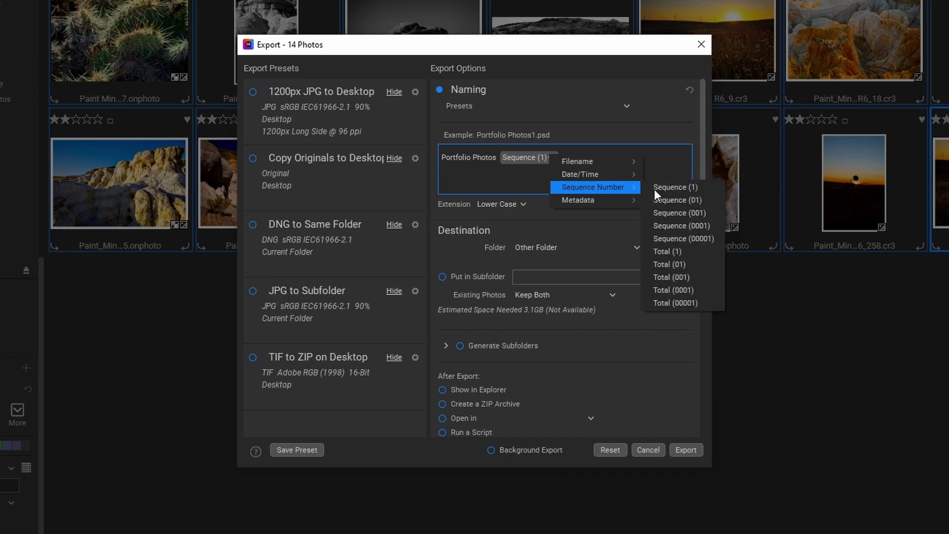
{"action": "left_click", "coordinate": [679, 199]}
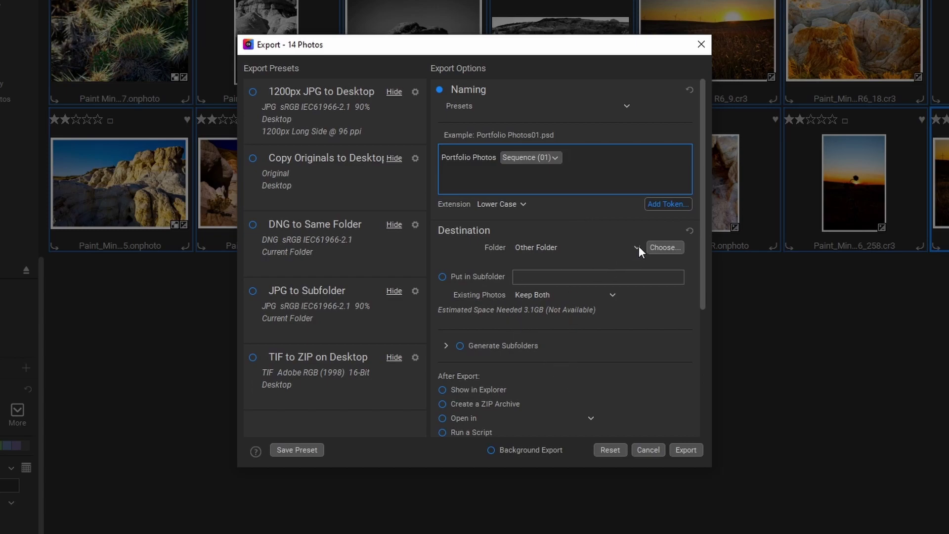
Set the export destination to the Portfolio Images folder inside JPEGs on the D: drive
{"action": "left_click", "coordinate": [670, 247]}
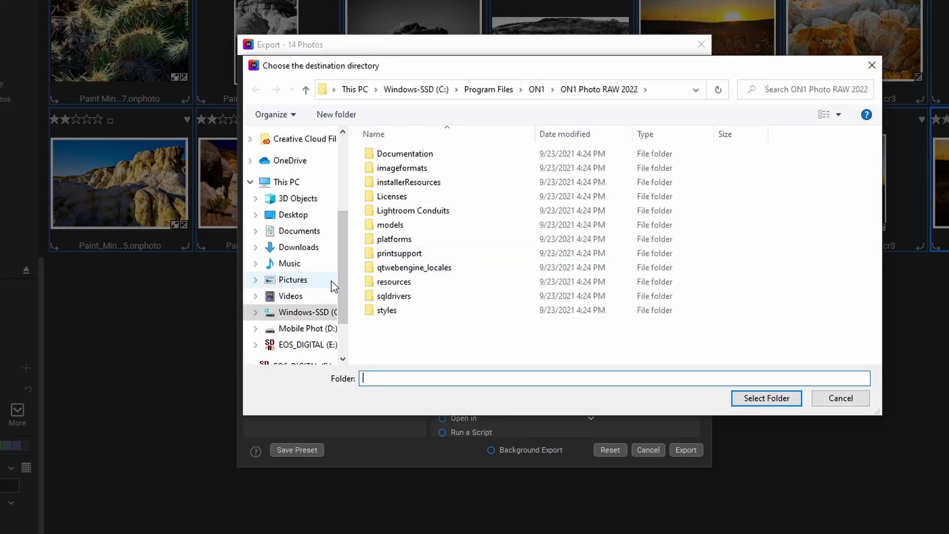
{"action": "scroll", "coordinate": [345, 284], "scroll_direction": "down", "scroll_amount": 2}
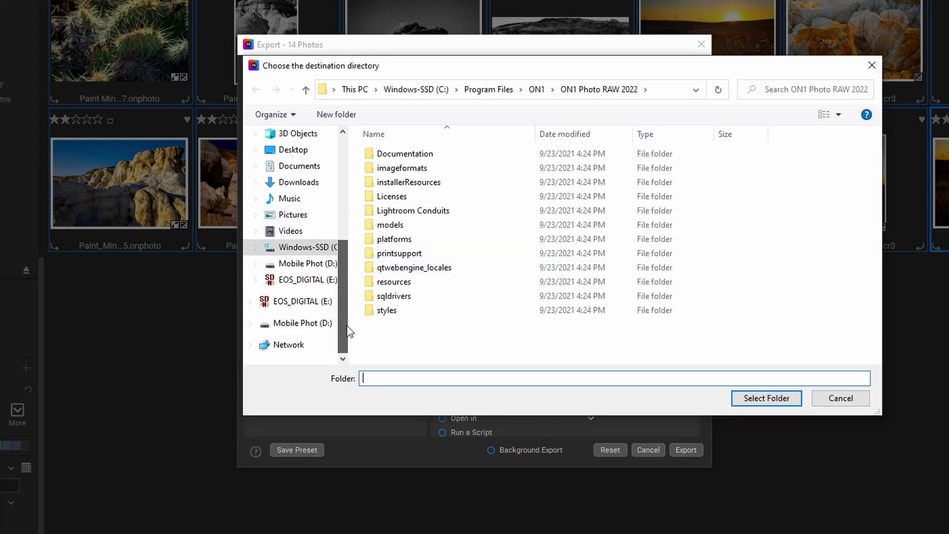
{"action": "left_click", "coordinate": [297, 326]}
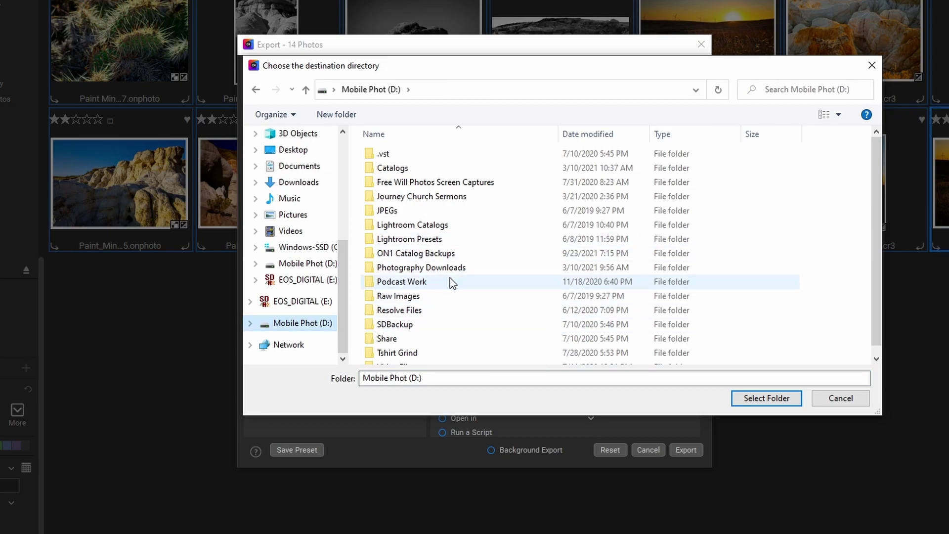
{"action": "double_click", "coordinate": [388, 212]}
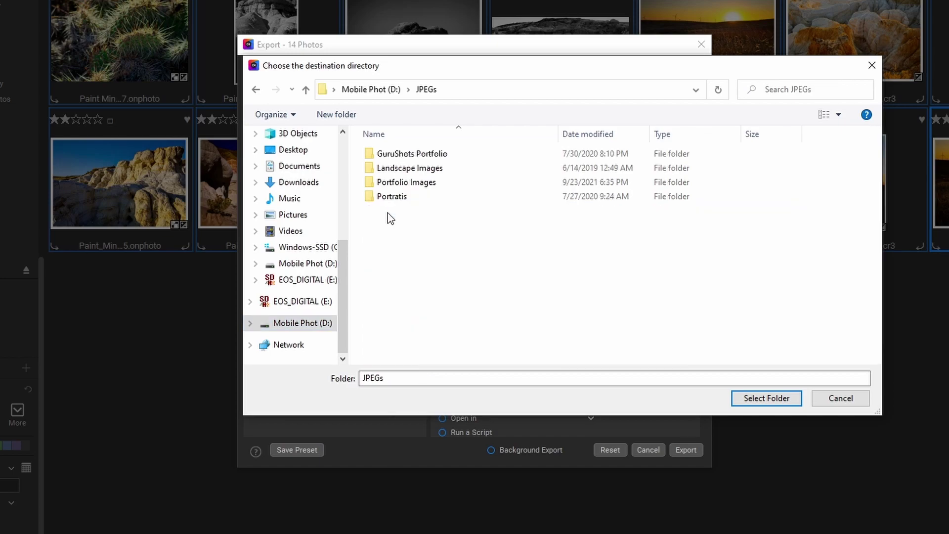
{"action": "left_click", "coordinate": [418, 185]}
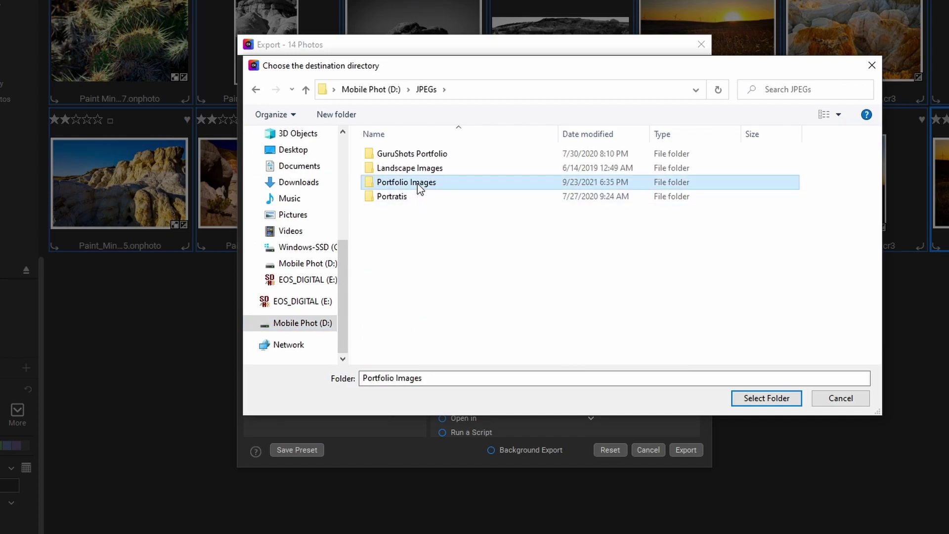
{"action": "left_click", "coordinate": [743, 402]}
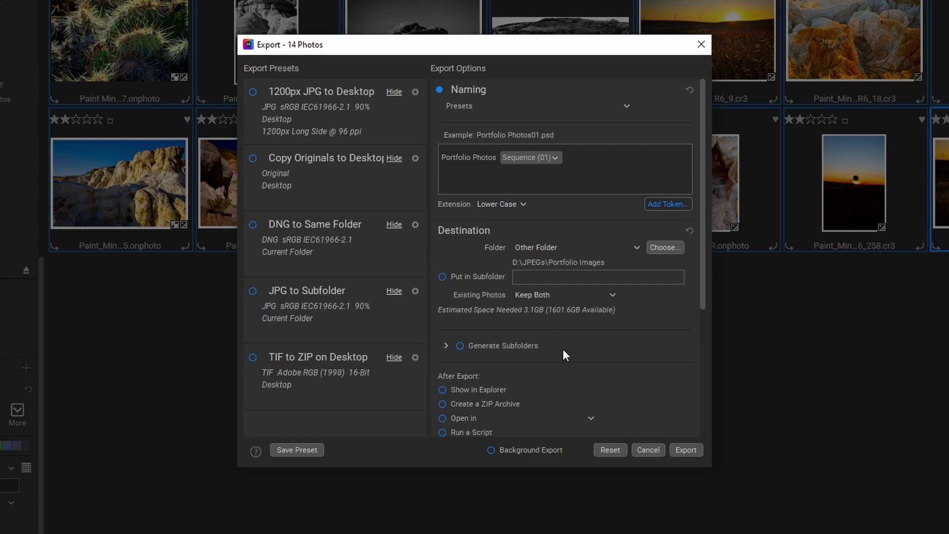
Turn on Generate Subfolders to examine its naming options and token categories, and turn it off again
{"action": "scroll", "coordinate": [654, 370], "scroll_direction": "down", "scroll_amount": 1}
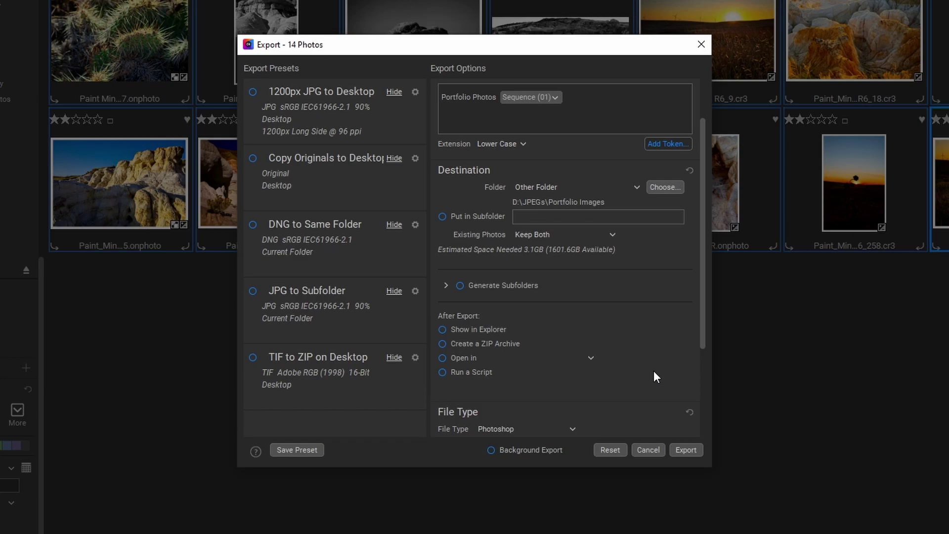
{"action": "scroll", "coordinate": [654, 371], "scroll_direction": "down", "scroll_amount": 1}
{"action": "scroll", "coordinate": [654, 372], "scroll_direction": "down", "scroll_amount": 1}
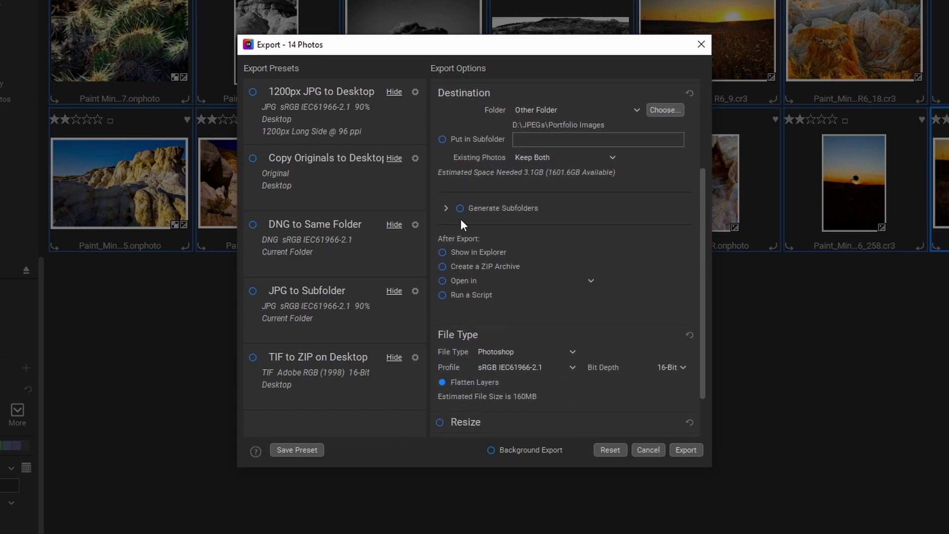
{"action": "left_click", "coordinate": [447, 208]}
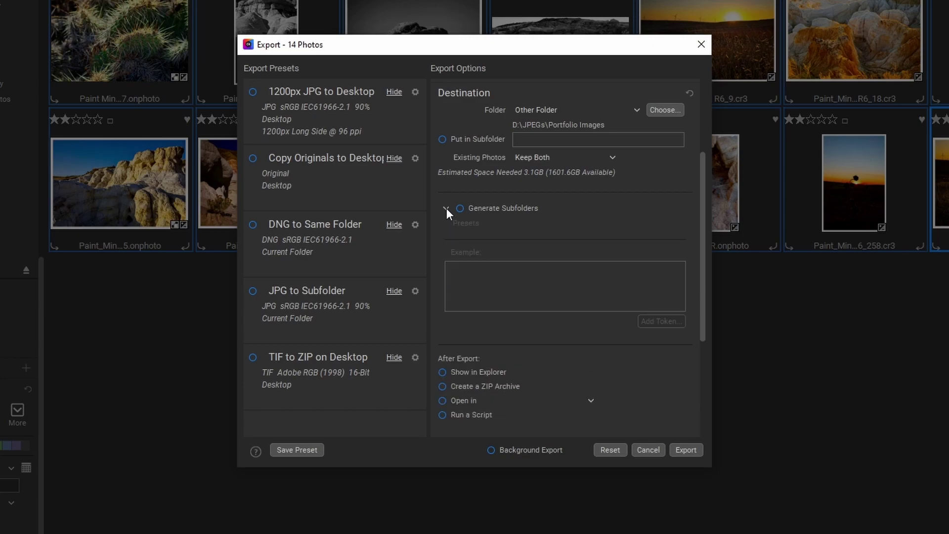
{"action": "left_click", "coordinate": [446, 209]}
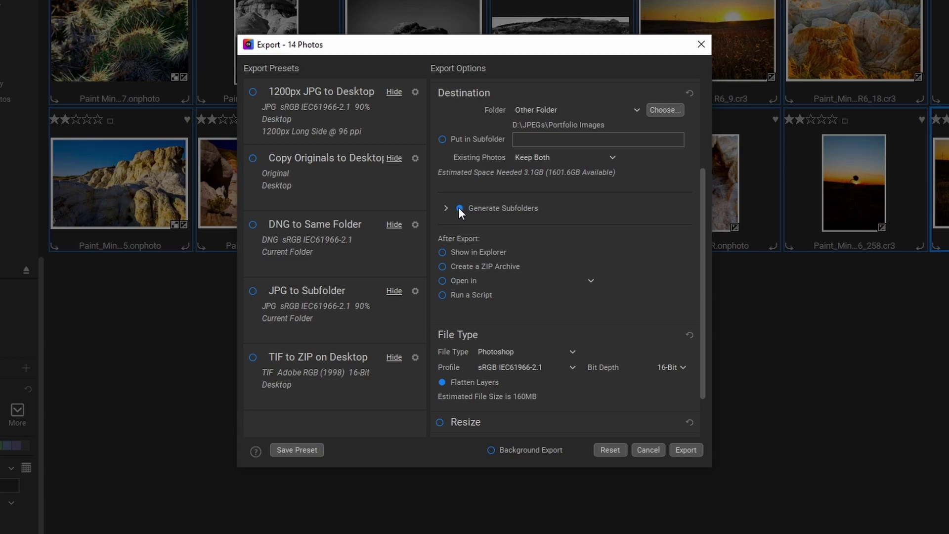
{"action": "left_click", "coordinate": [445, 208]}
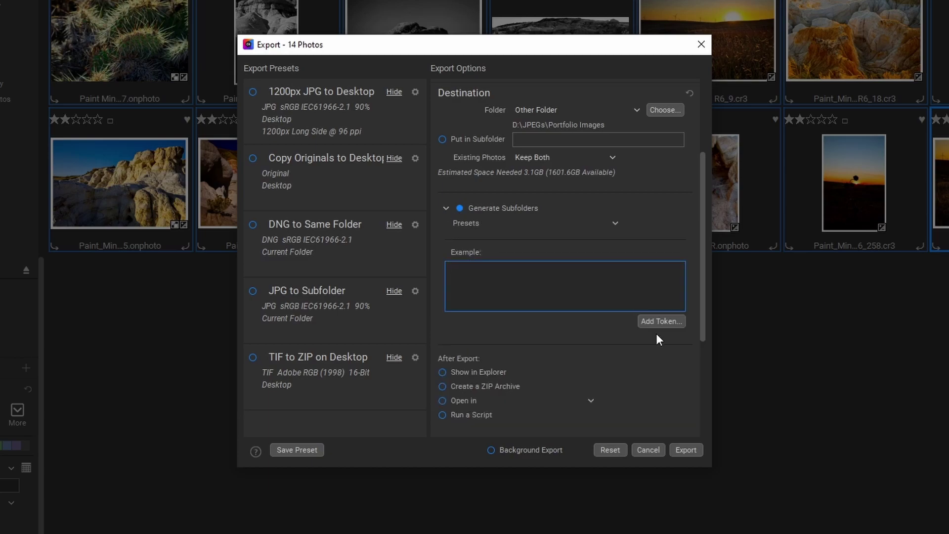
{"action": "left_click", "coordinate": [666, 321]}
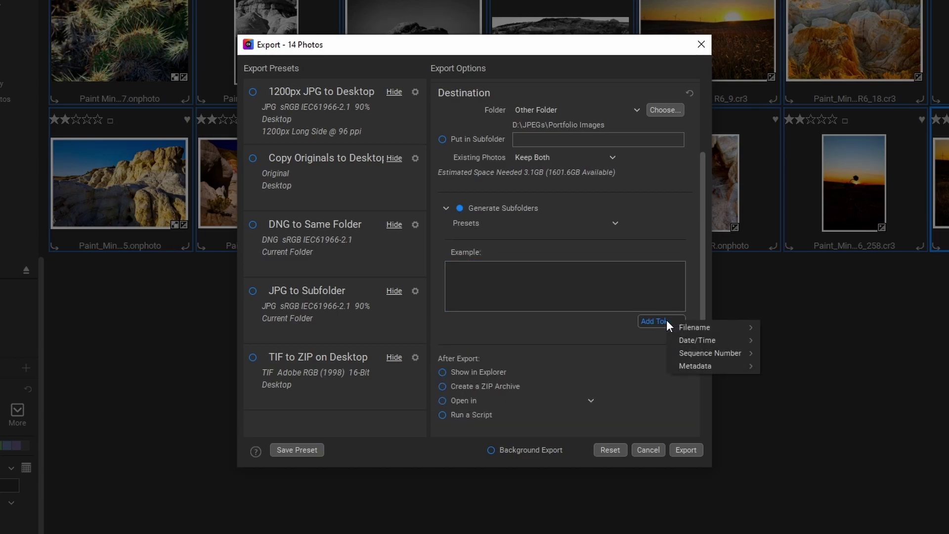
{"action": "left_click", "coordinate": [599, 321]}
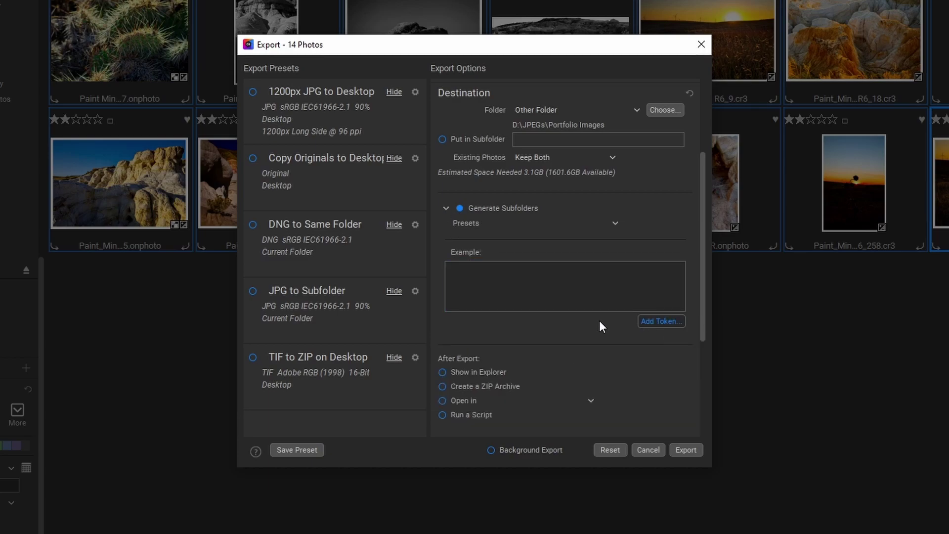
{"action": "left_click", "coordinate": [460, 207]}
{"action": "left_click", "coordinate": [446, 208]}
Set the export file type to JPEG
{"action": "scroll", "coordinate": [564, 299], "scroll_direction": "down", "scroll_amount": 1}
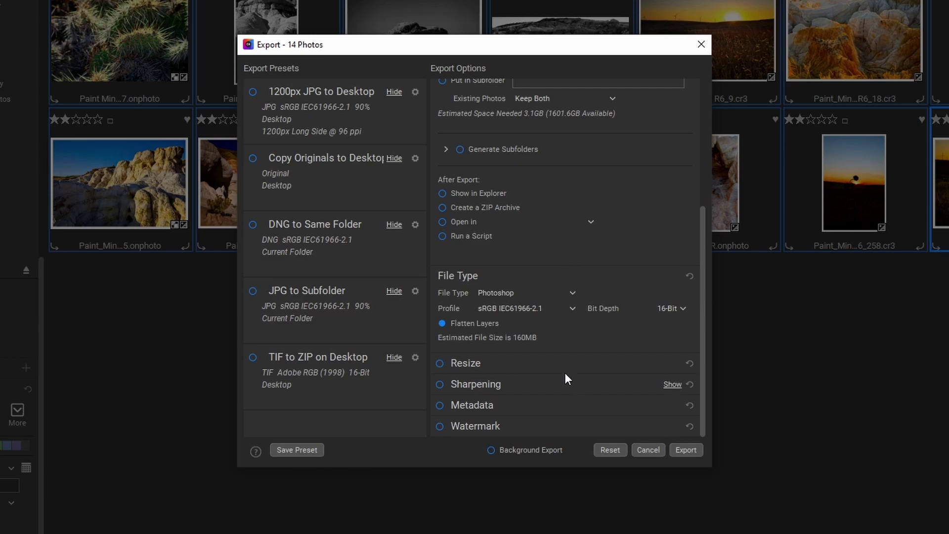
{"action": "left_click", "coordinate": [537, 294]}
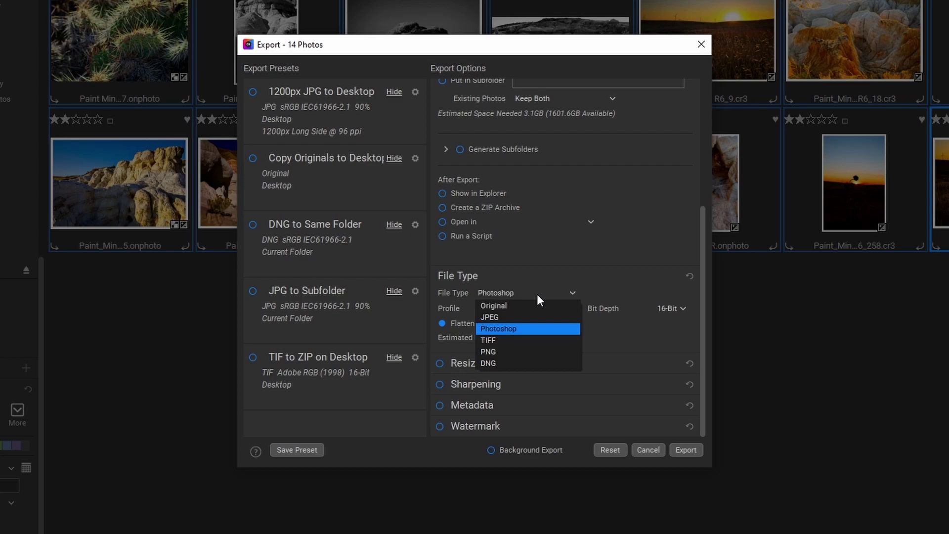
{"action": "left_click", "coordinate": [512, 319]}
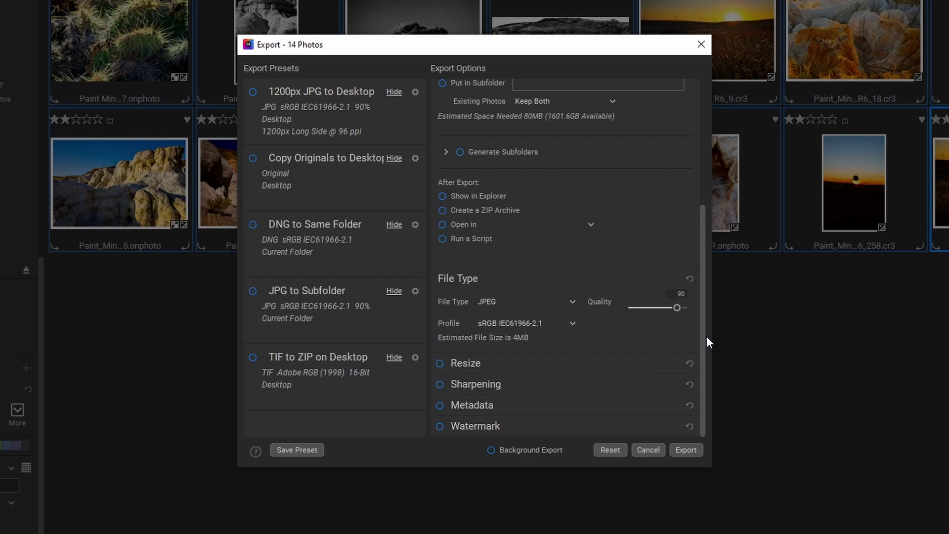
Review the export options and save them as a preset named "Porfolio Full Res"
{"action": "left_click_drag", "start_coordinate": [699, 336], "coordinate": [696, 147]}
{"action": "scroll", "coordinate": [687, 263], "scroll_direction": "down", "scroll_amount": 4}
{"action": "left_click", "coordinate": [294, 449]}
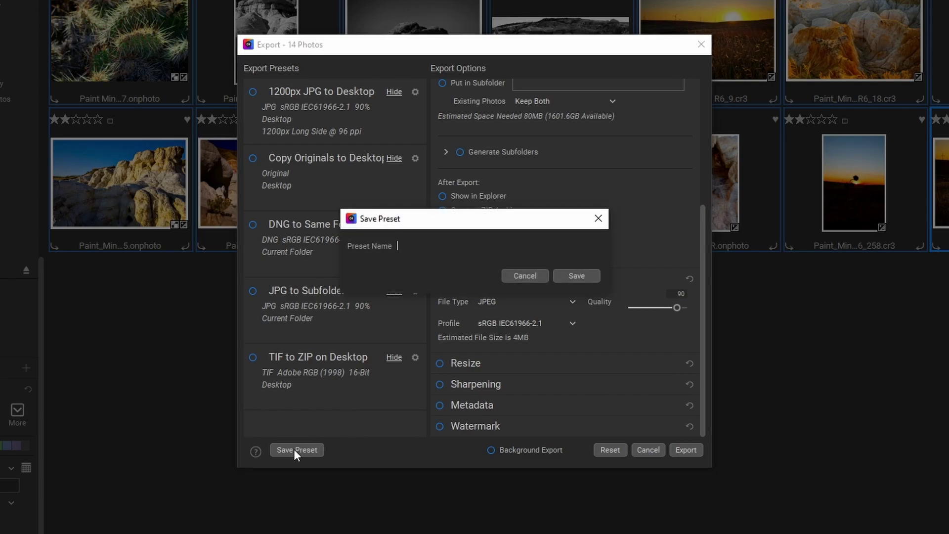
{"action": "type", "text": "Porfolio 90"}
{"action": "key", "text": "BackSpace"}
{"action": "key", "text": "BackSpace"}
{"action": "type", "text": "Full Res"}
{"action": "left_click", "coordinate": [576, 276]}
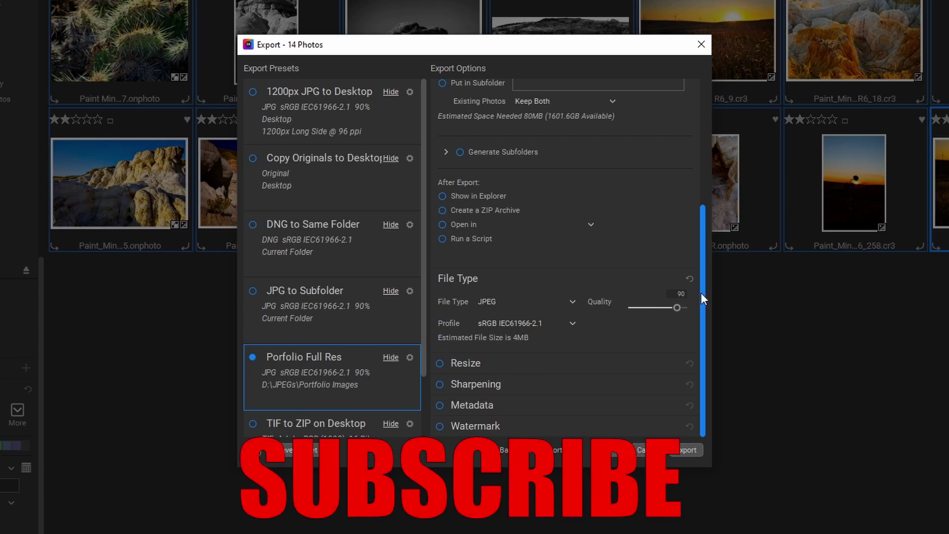
Enable creating a ZIP archive after export and set the destination to a new "Portfolio Zip" folder inside JPEGs
{"action": "left_click_drag", "start_coordinate": [701, 293], "coordinate": [722, 307]}
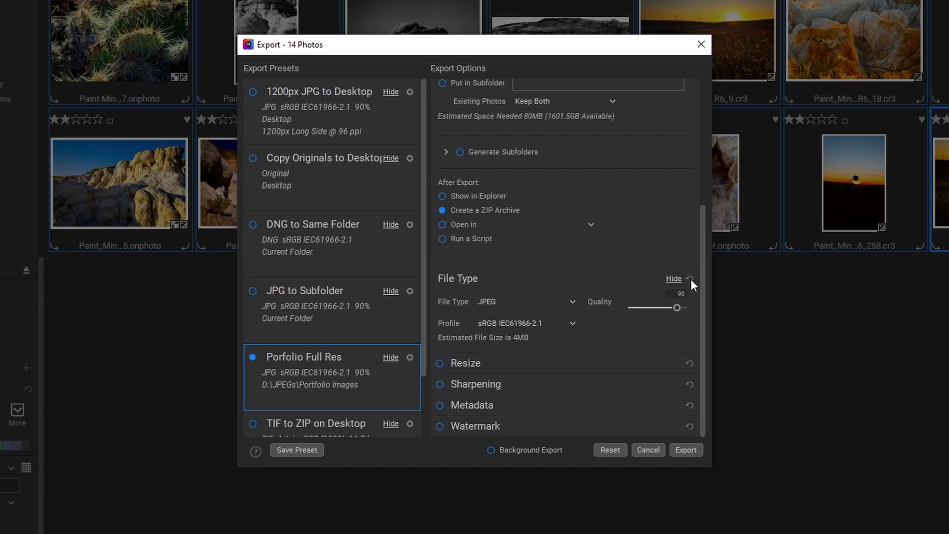
{"action": "left_click_drag", "start_coordinate": [702, 276], "coordinate": [707, 140]}
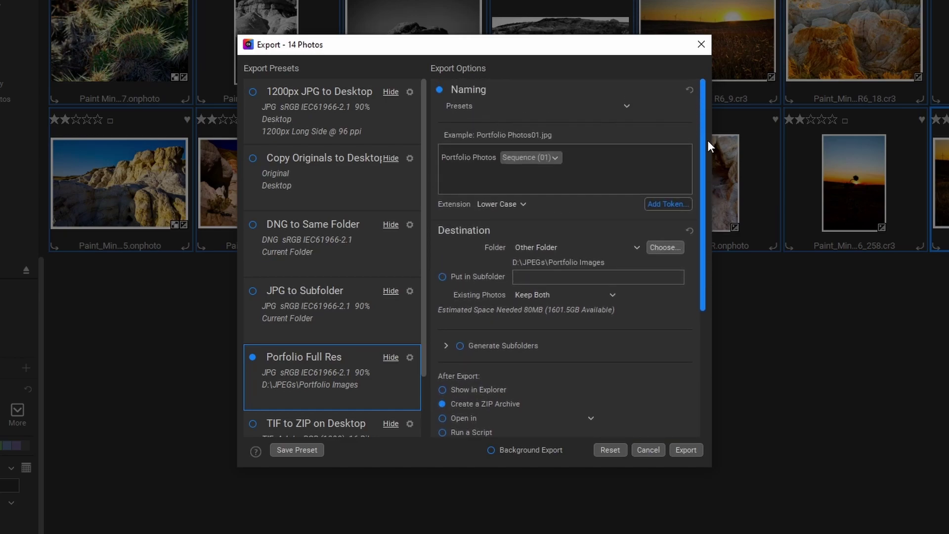
{"action": "left_click", "coordinate": [660, 244]}
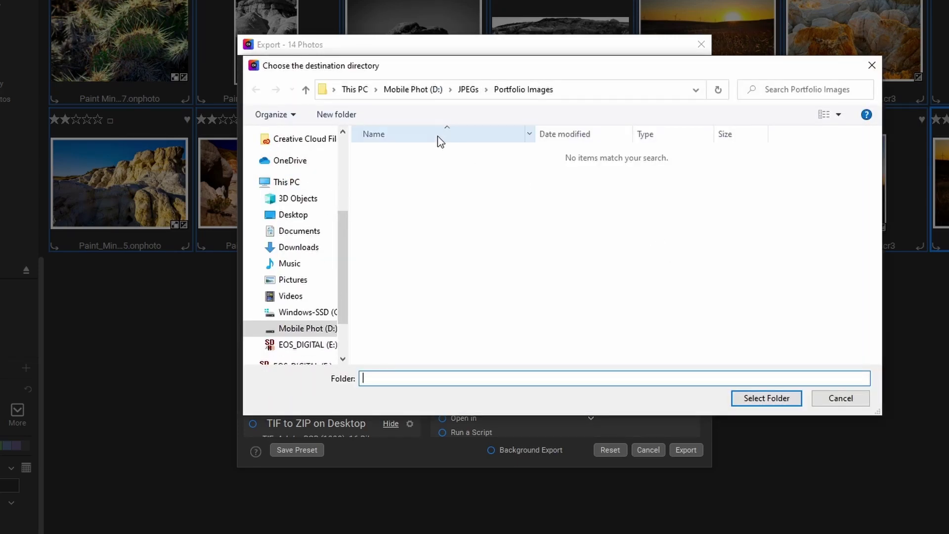
{"action": "left_click", "coordinate": [468, 90]}
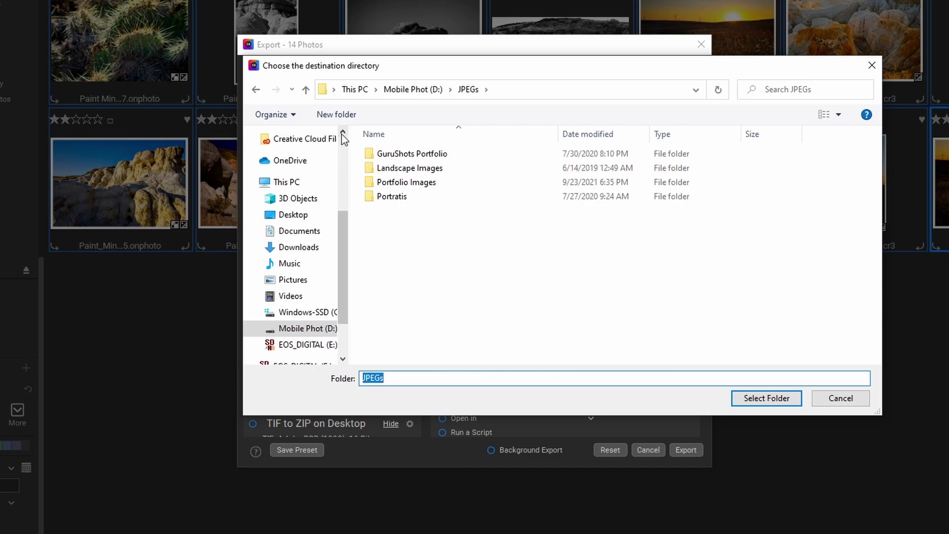
{"action": "left_click", "coordinate": [346, 119]}
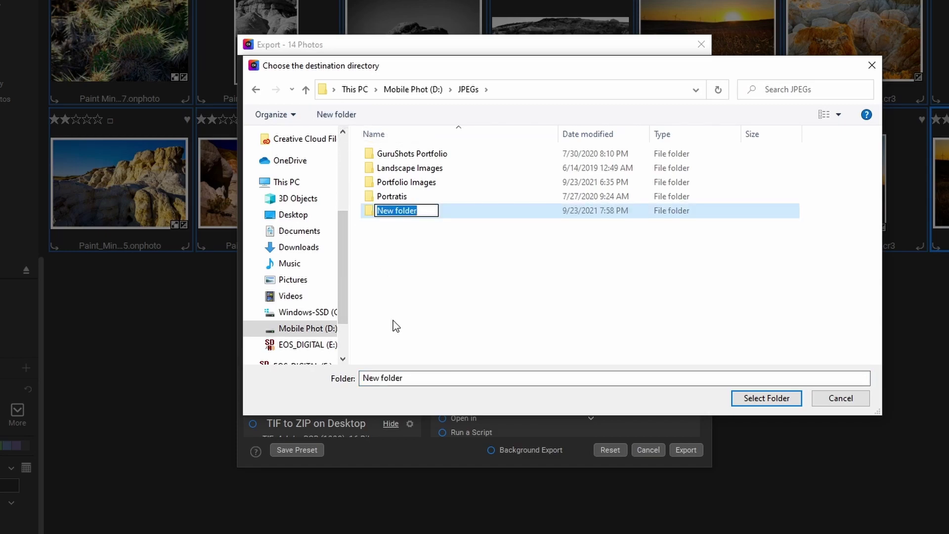
{"action": "type", "text": "Por"}
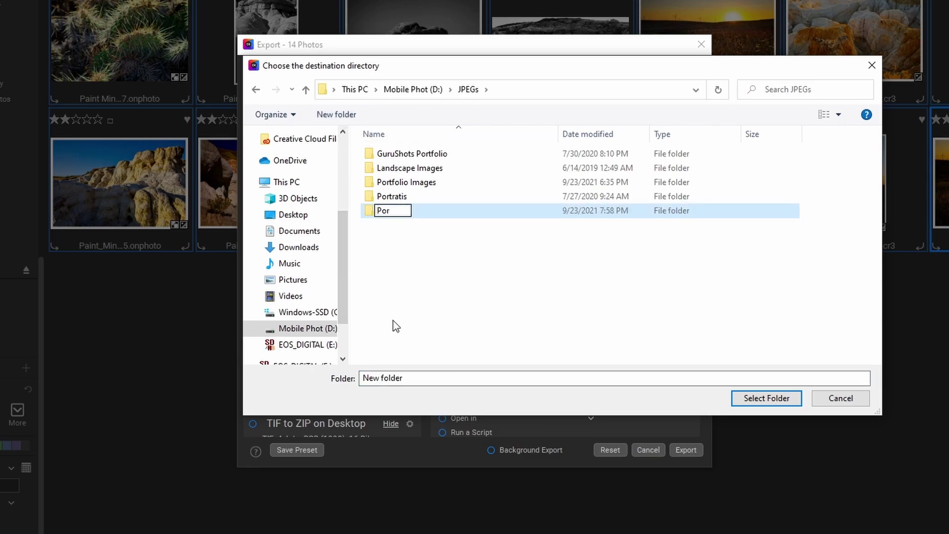
{"action": "type", "text": "tfolio Zip"}
{"action": "key", "text": "Return"}
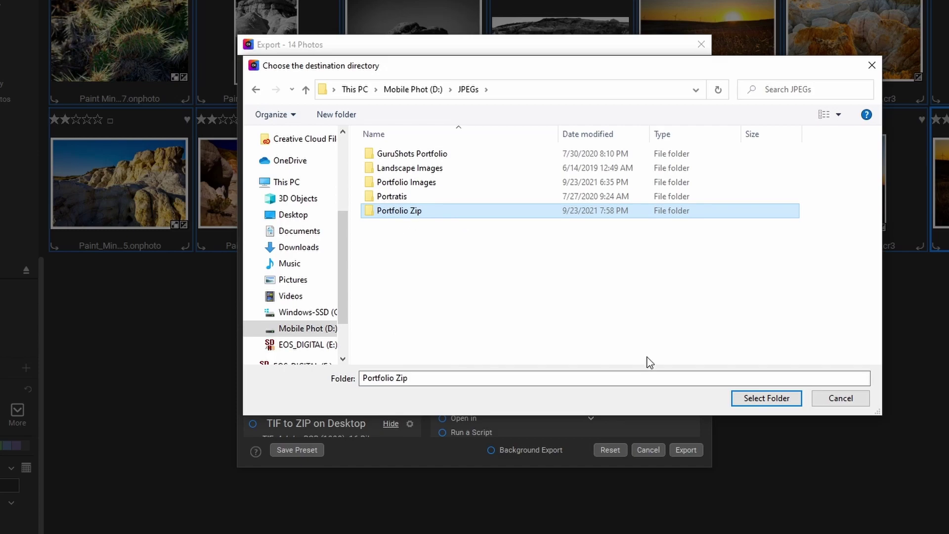
{"action": "left_click", "coordinate": [783, 398]}
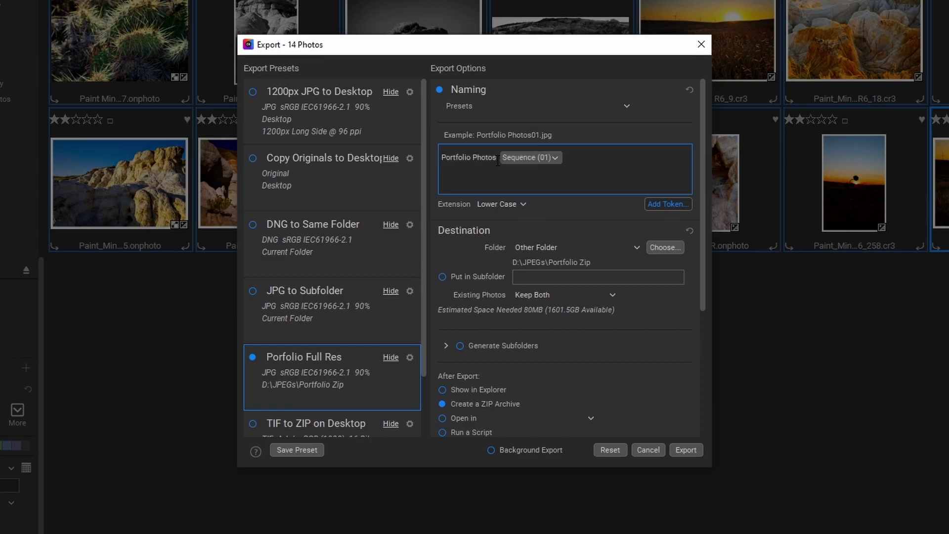
Add "-zip" after "Portfolio Photos" in the export file name and set the JPEG quality to 100
{"action": "type", "text": "-zip"}
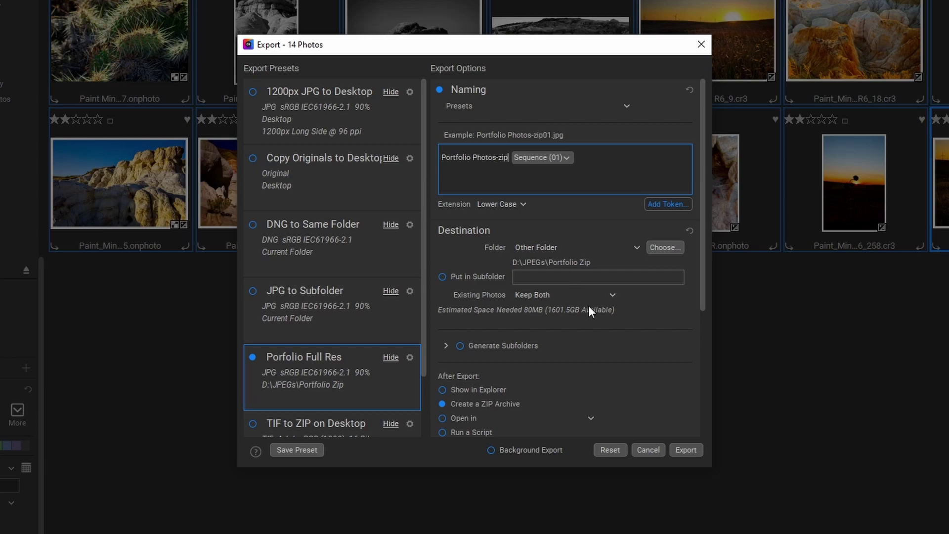
{"action": "scroll", "coordinate": [572, 372], "scroll_direction": "down", "scroll_amount": 5}
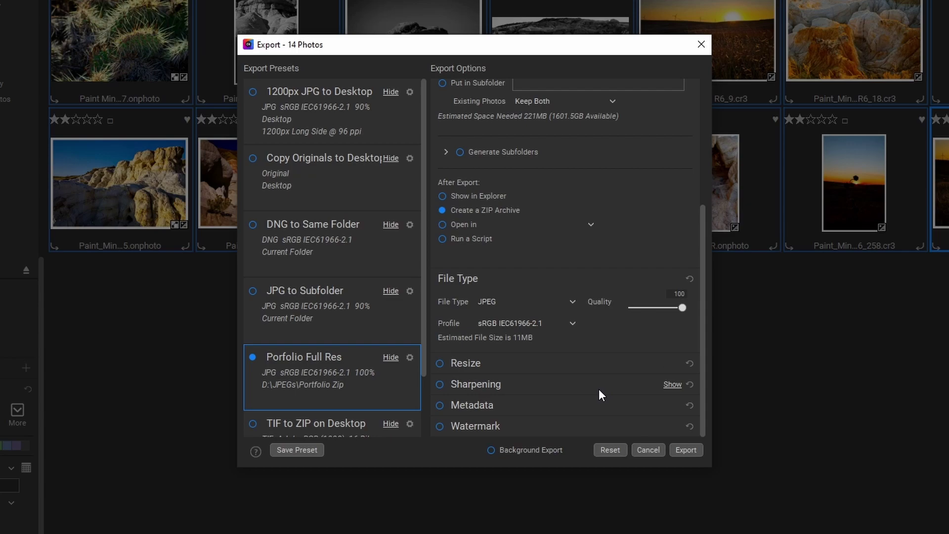
Save the export settings as a new preset named "Portfolio Zip" without saving the changes to the "Porfolio Full Res" preset
{"action": "left_click", "coordinate": [304, 450]}
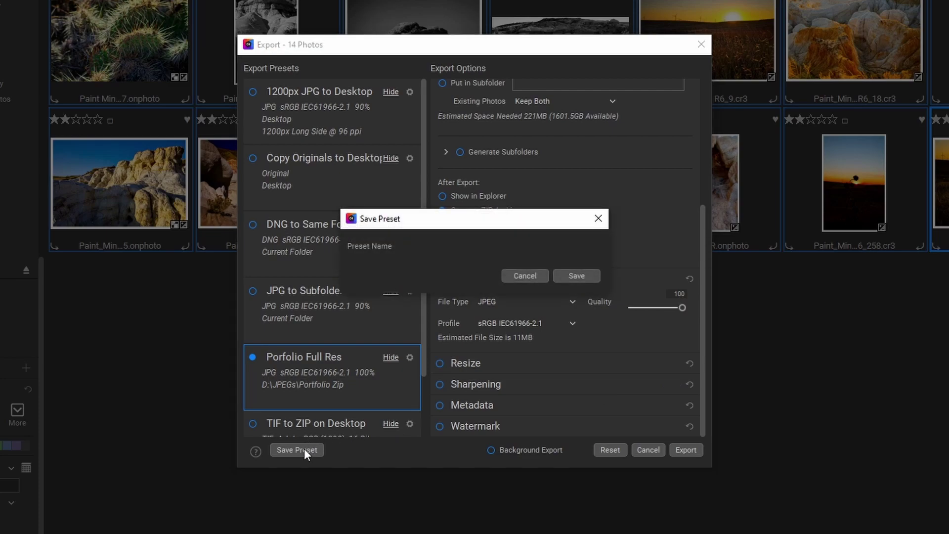
{"action": "type", "text": "Portfolio Zip"}
{"action": "left_click", "coordinate": [568, 275]}
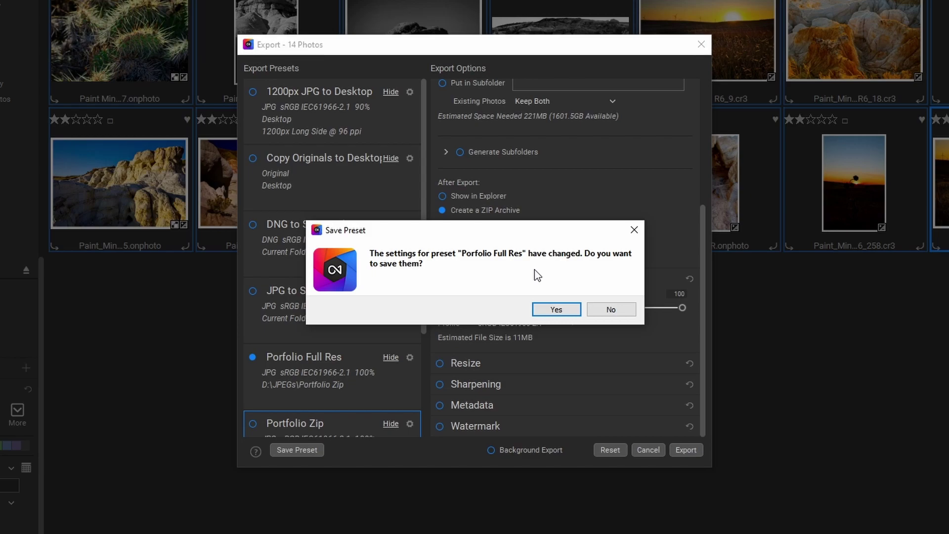
{"action": "left_click", "coordinate": [605, 310]}
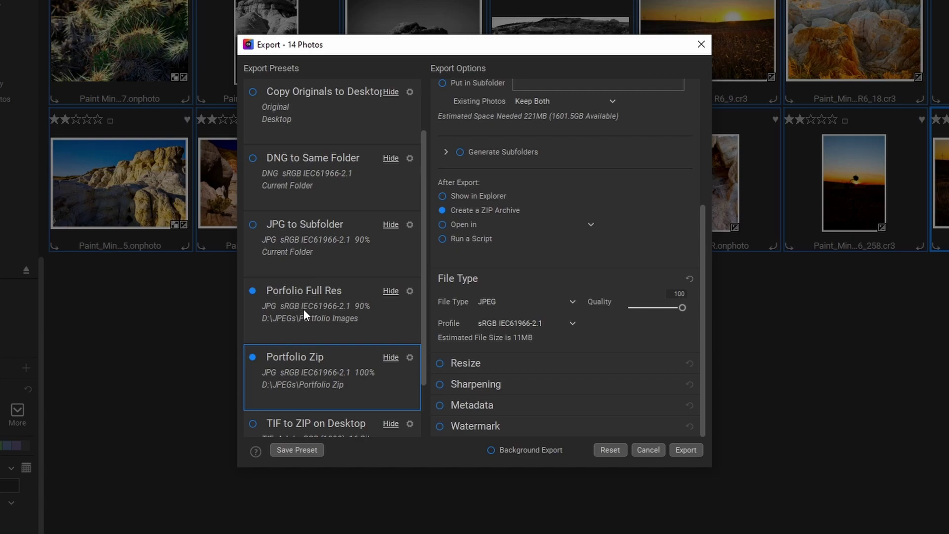
Compare the naming, destination and after-export settings of the "Porfolio Full Res" and "Portfolio Zip" presets
{"action": "scroll", "coordinate": [572, 278], "scroll_direction": "up", "scroll_amount": 5}
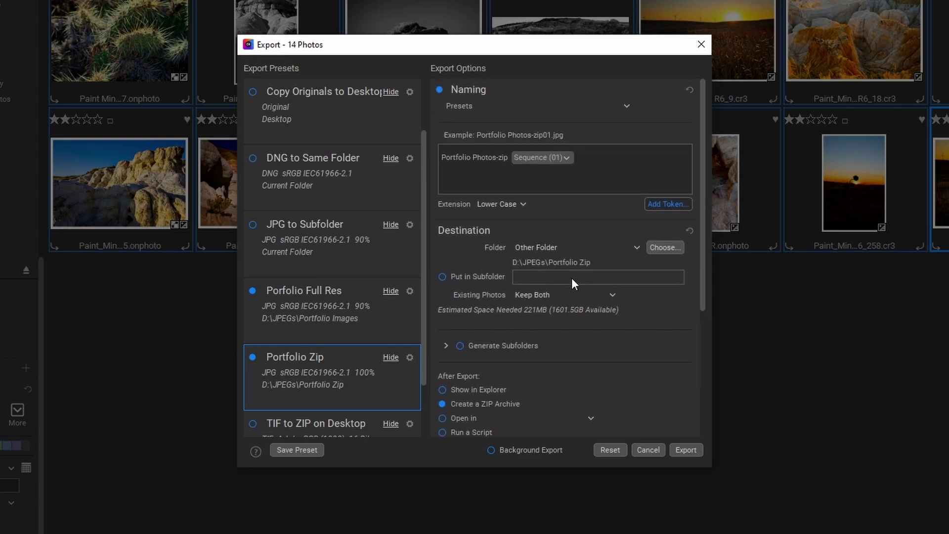
{"action": "left_click", "coordinate": [328, 306]}
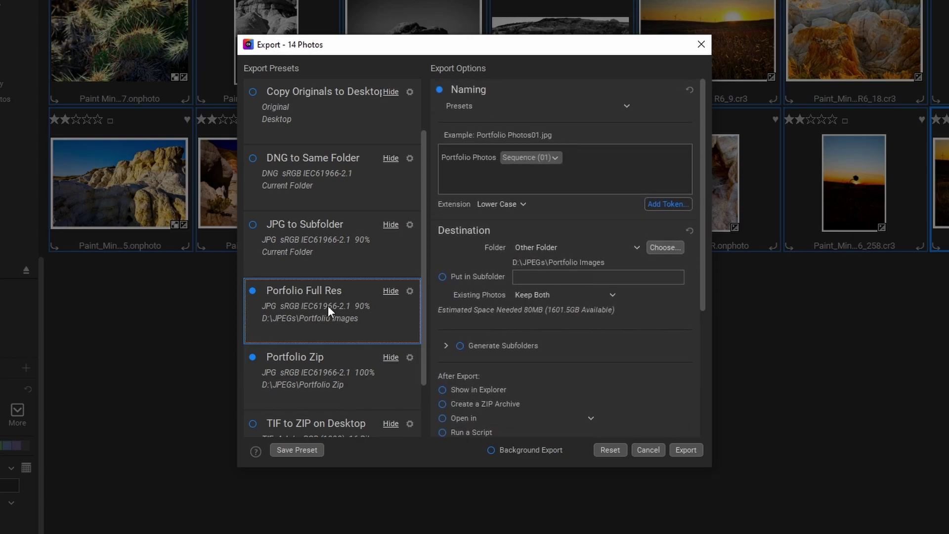
{"action": "left_click", "coordinate": [316, 360]}
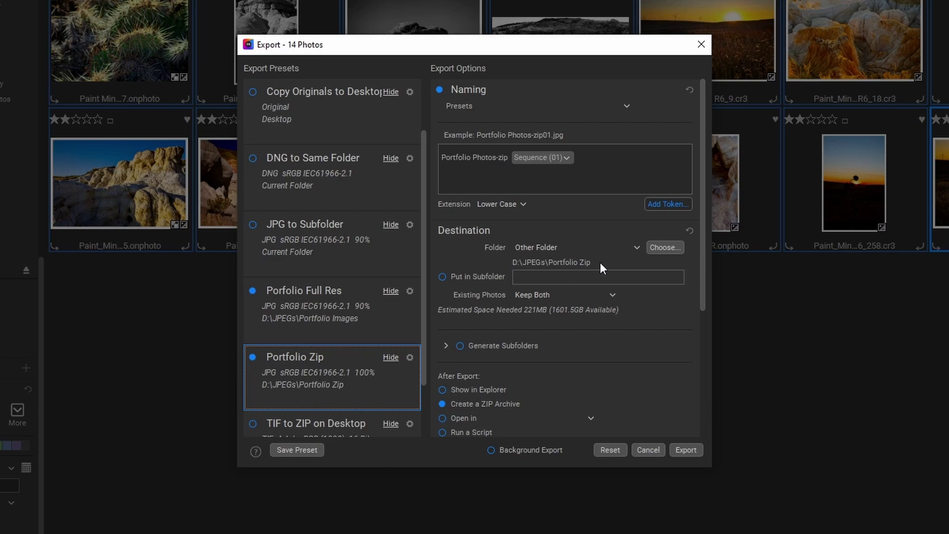
With the "Portfolio Zip" preset as the base, replace the "zip" suffix in the export file name with "DN"
{"action": "left_click", "coordinate": [510, 158]}
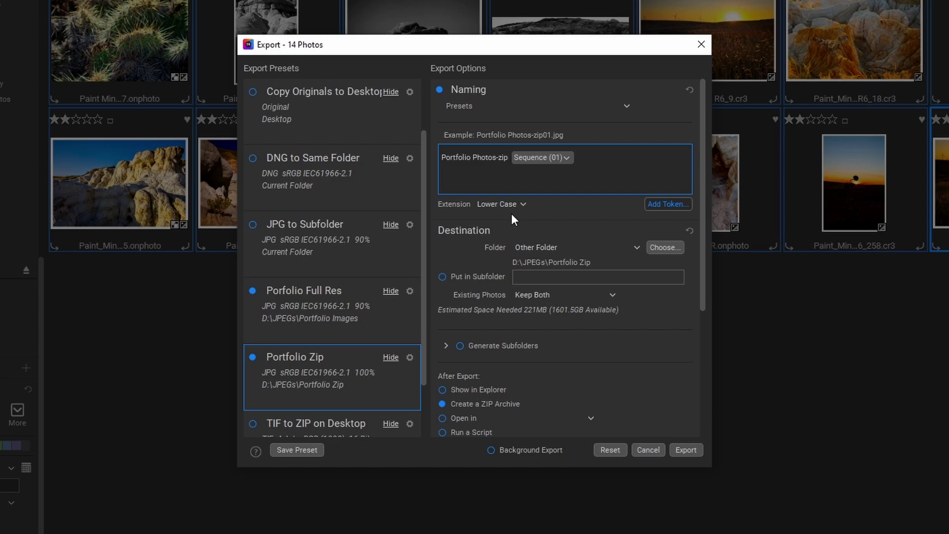
{"action": "key", "text": "BackSpace"}
{"action": "key", "text": "BackSpace"}
{"action": "key", "text": "BackSpace"}
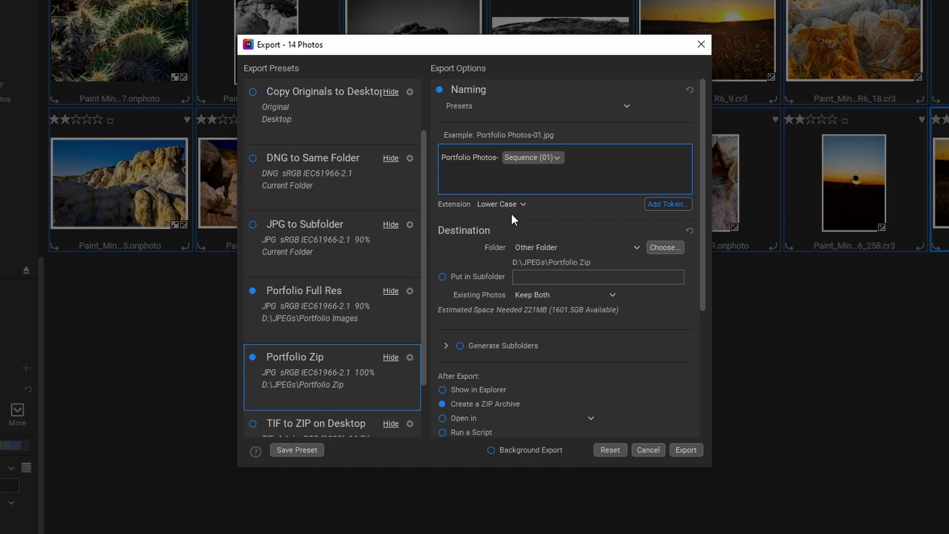
{"action": "type", "text": "DNG"}
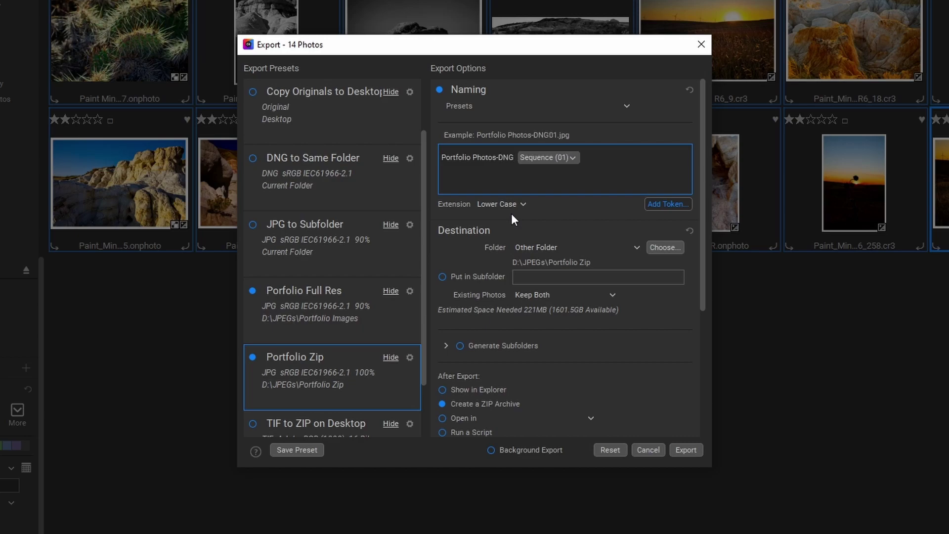
{"action": "key", "text": "BackSpace"}
{"action": "key", "text": "BackSpace"}
{"action": "key", "text": "BackSpace"}
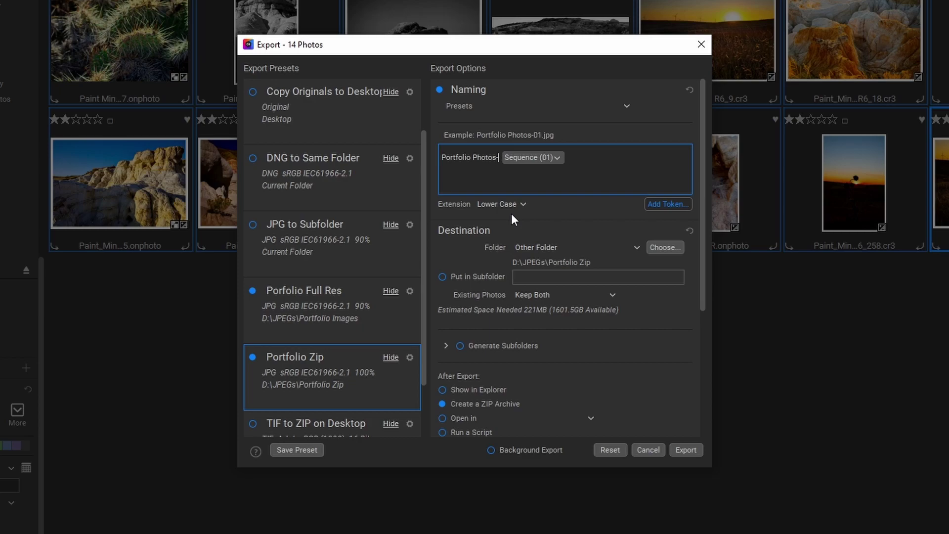
{"action": "type", "text": "DN"}
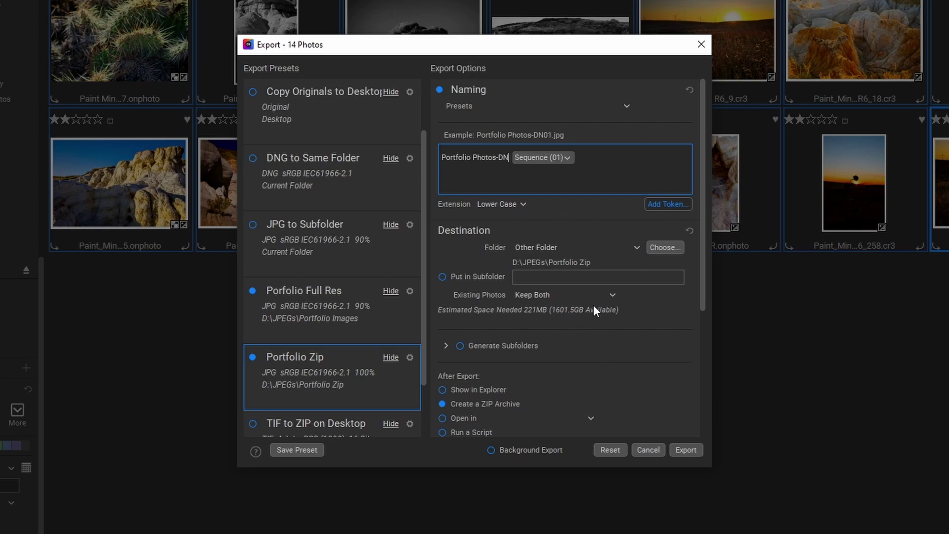
Create a new "DNGs" folder inside JPEGs and set it as the export destination
{"action": "scroll", "coordinate": [594, 305], "scroll_direction": "down", "scroll_amount": 2}
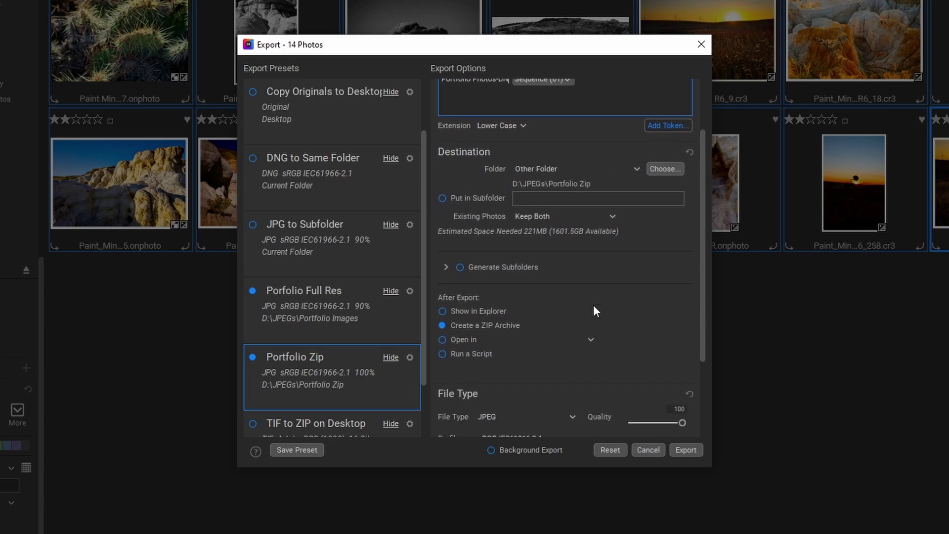
{"action": "left_click", "coordinate": [662, 168]}
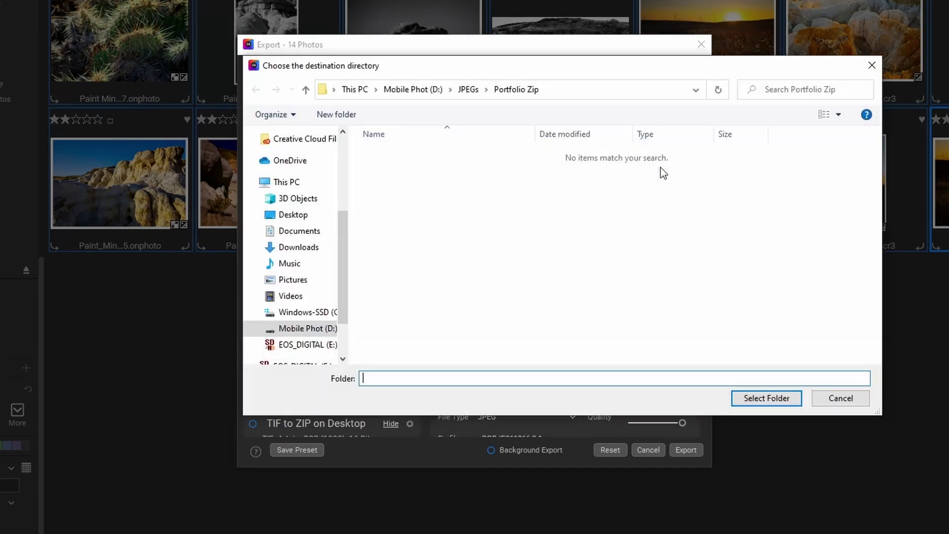
{"action": "left_click", "coordinate": [468, 89]}
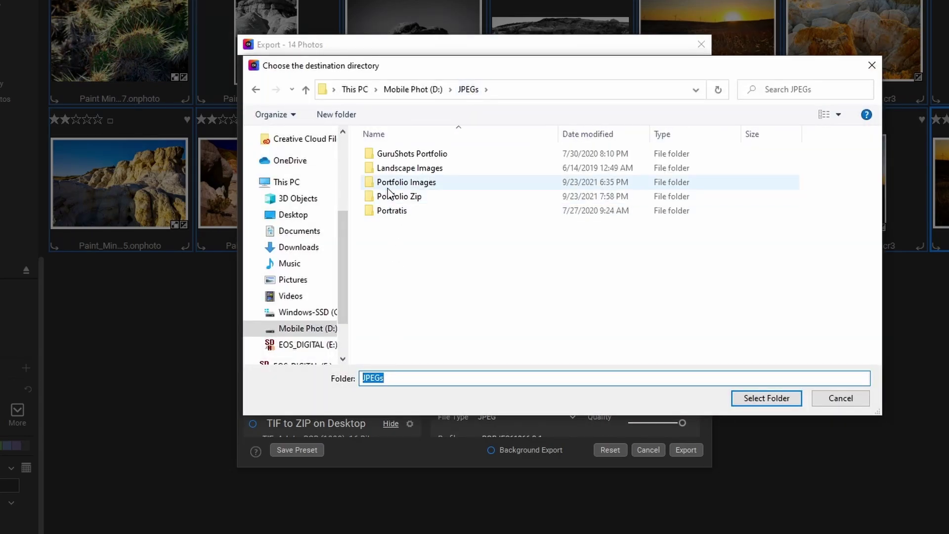
{"action": "left_click", "coordinate": [337, 114]}
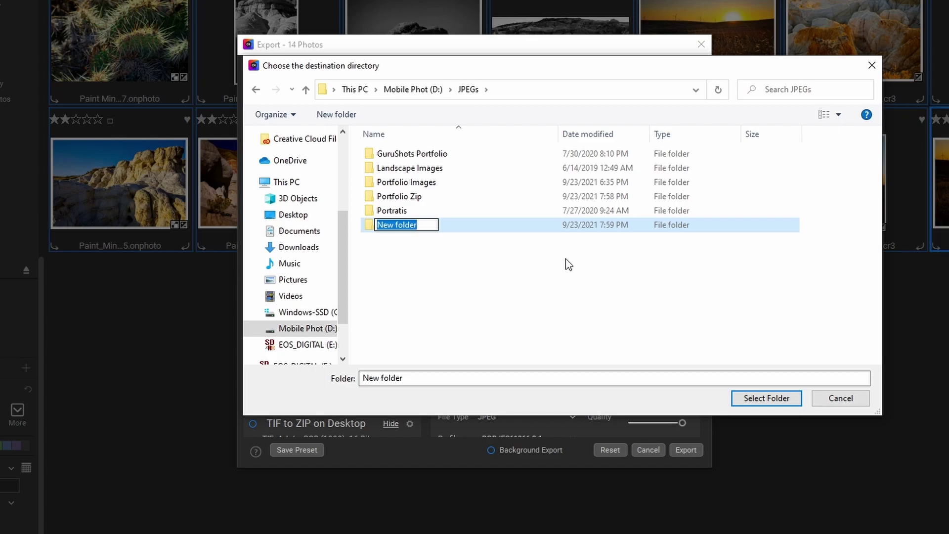
{"action": "type", "text": "DNG"}
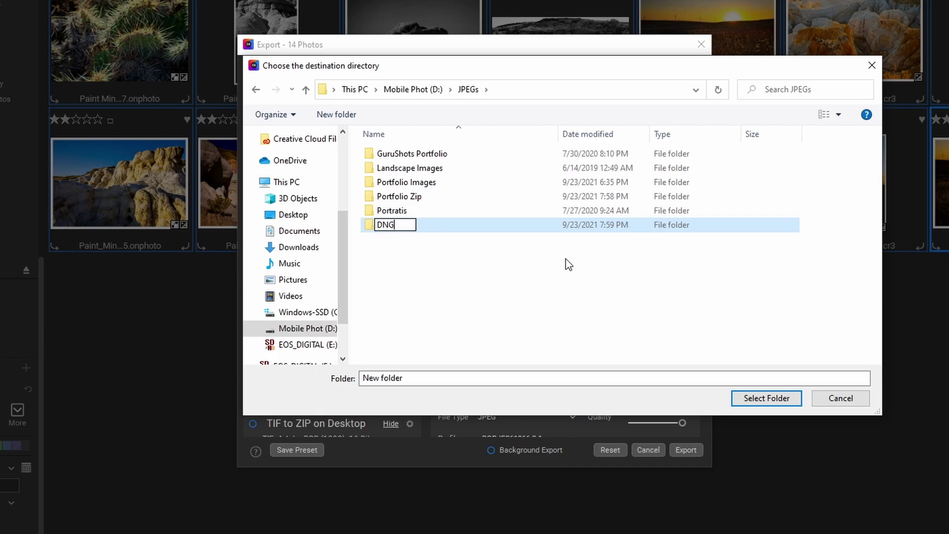
{"action": "type", "text": "s"}
{"action": "key", "text": "Return"}
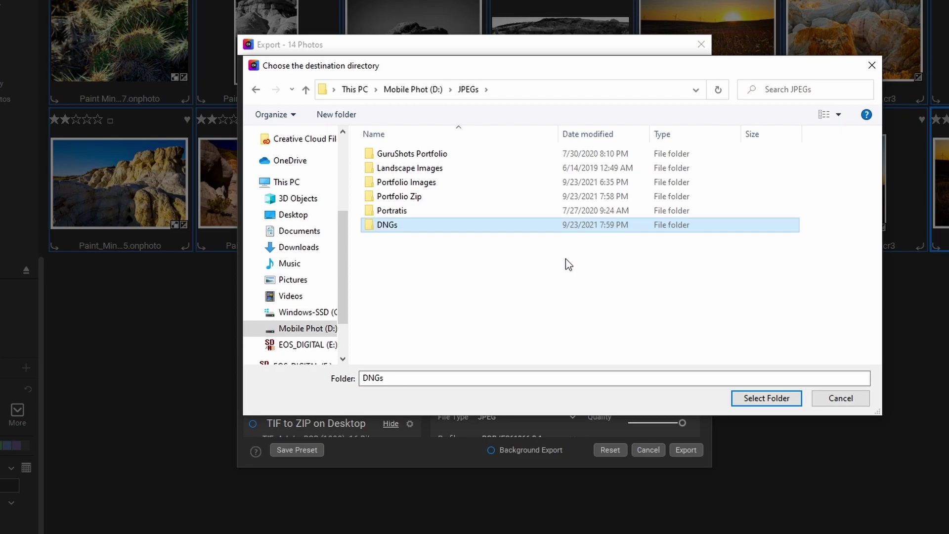
{"action": "left_click", "coordinate": [768, 401]}
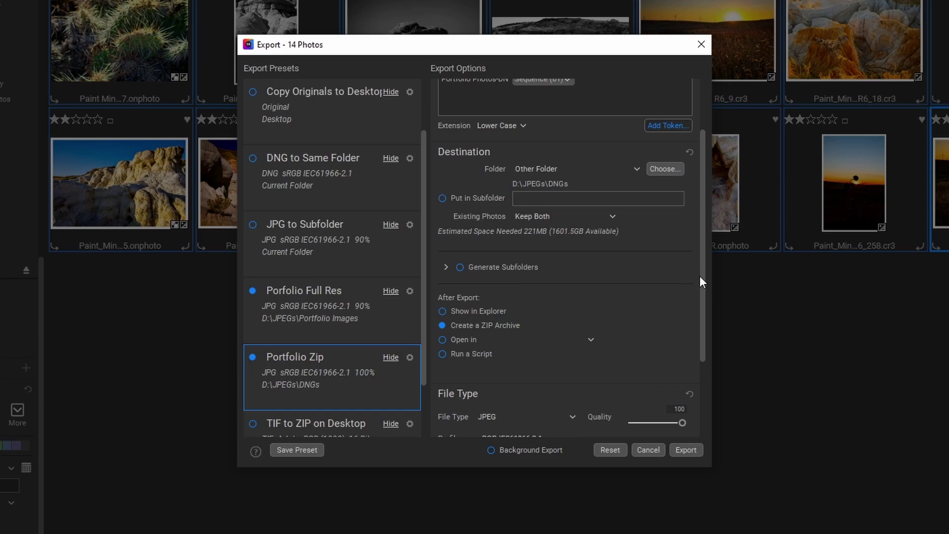
Set the export file type to DNG
{"action": "left_click_drag", "start_coordinate": [701, 274], "coordinate": [715, 387]}
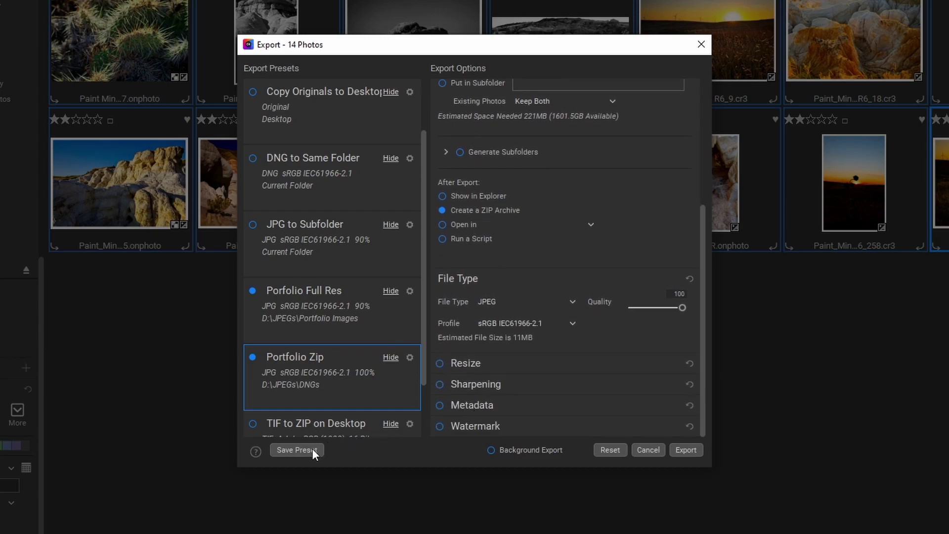
{"action": "left_click", "coordinate": [556, 301]}
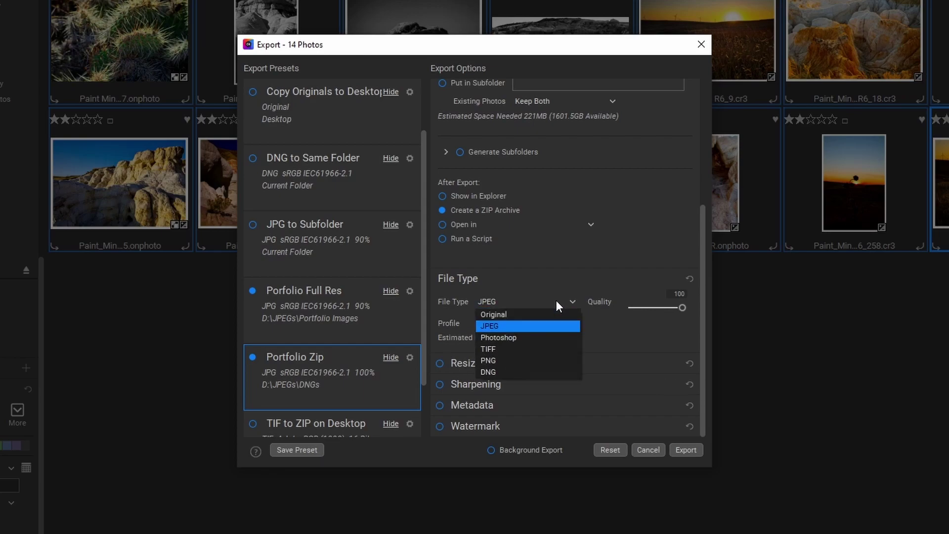
{"action": "left_click", "coordinate": [507, 372]}
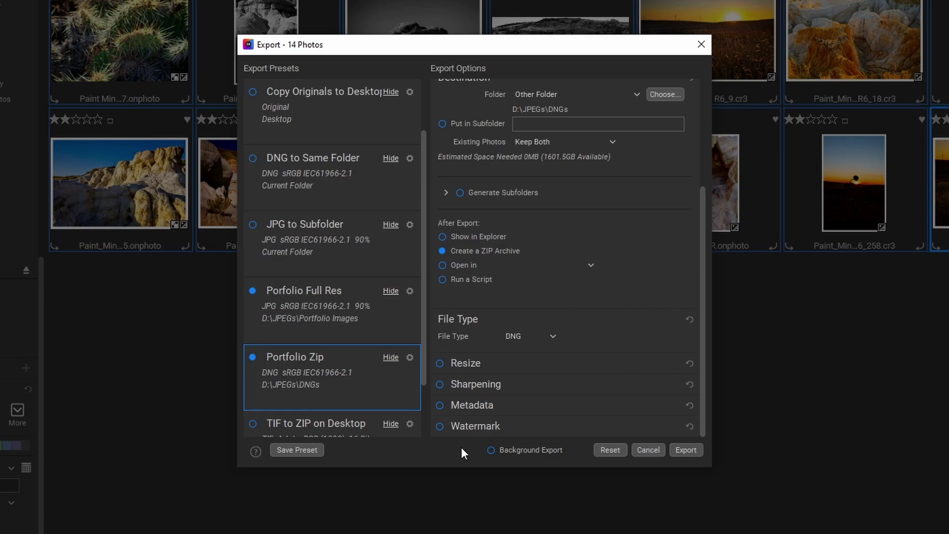
Enable the metadata options with all metadata included, and turn off creating a ZIP archive after export
{"action": "left_click", "coordinate": [458, 402]}
{"action": "left_click", "coordinate": [439, 405]}
{"action": "left_click_drag", "start_coordinate": [701, 304], "coordinate": [702, 390]}
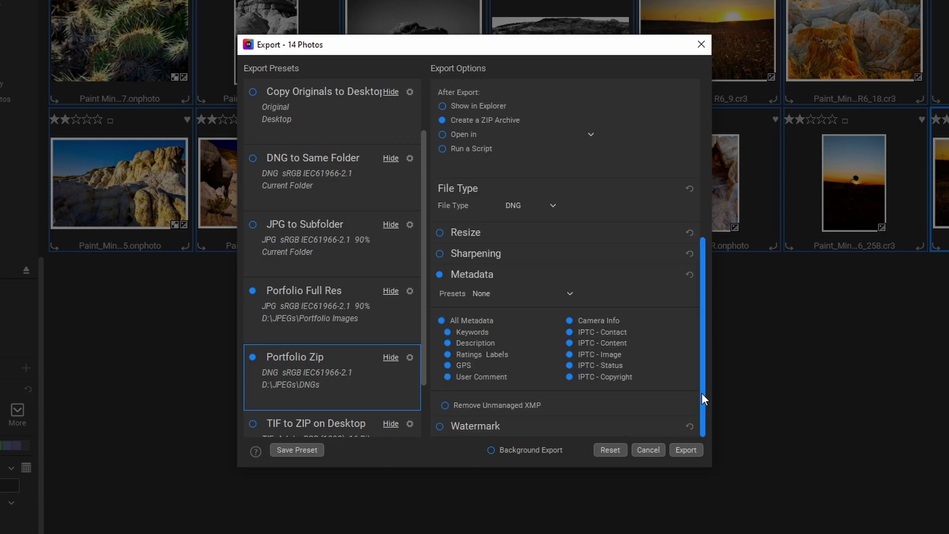
{"action": "left_click_drag", "start_coordinate": [702, 394], "coordinate": [698, 419]}
{"action": "left_click_drag", "start_coordinate": [698, 396], "coordinate": [695, 329]}
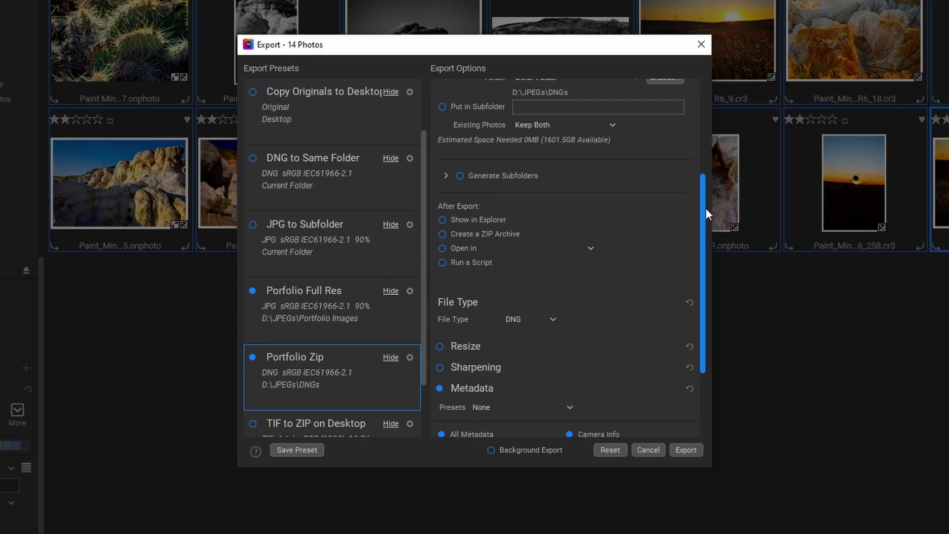
{"action": "left_click_drag", "start_coordinate": [701, 225], "coordinate": [701, 127]}
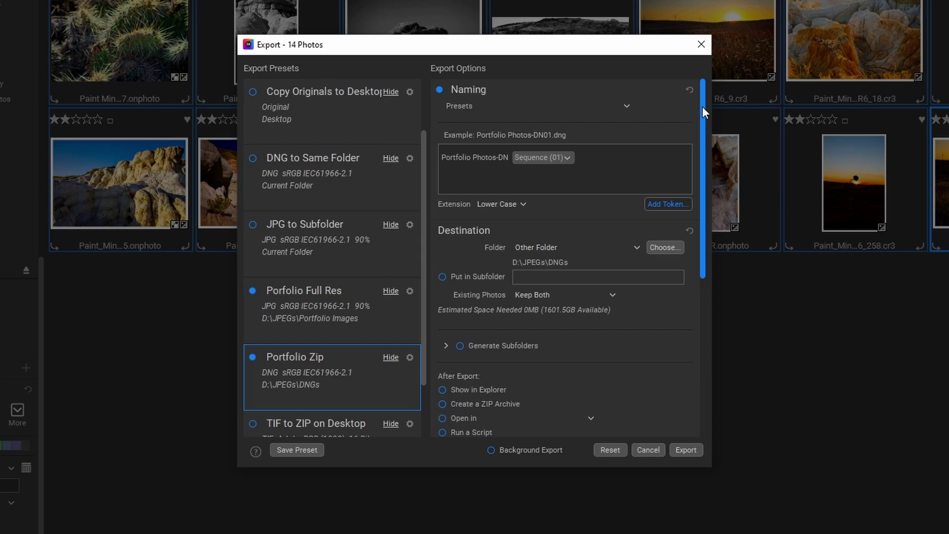
{"action": "left_click_drag", "start_coordinate": [702, 124], "coordinate": [708, 372]}
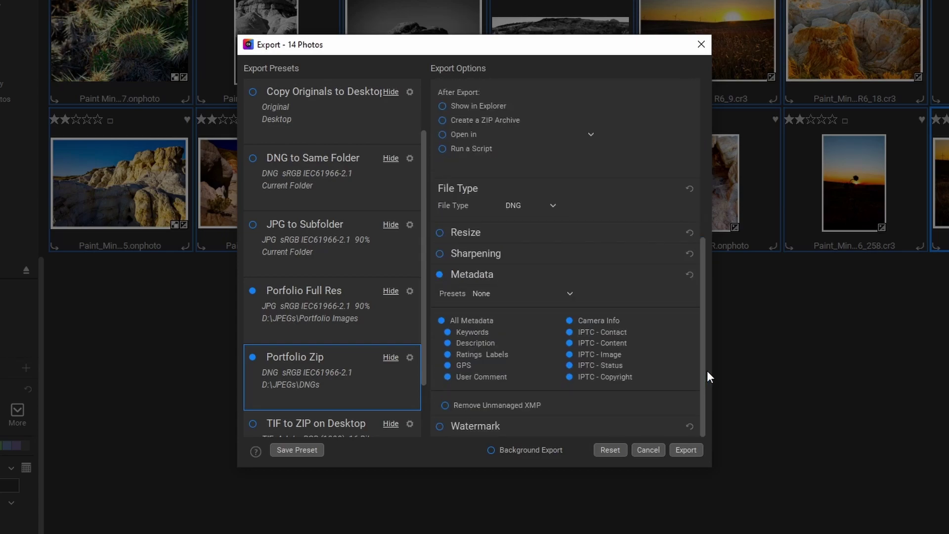
Save the settings as a new preset named "DNG Export" without saving the changes to the "Portfolio Zip" preset
{"action": "left_click", "coordinate": [297, 451]}
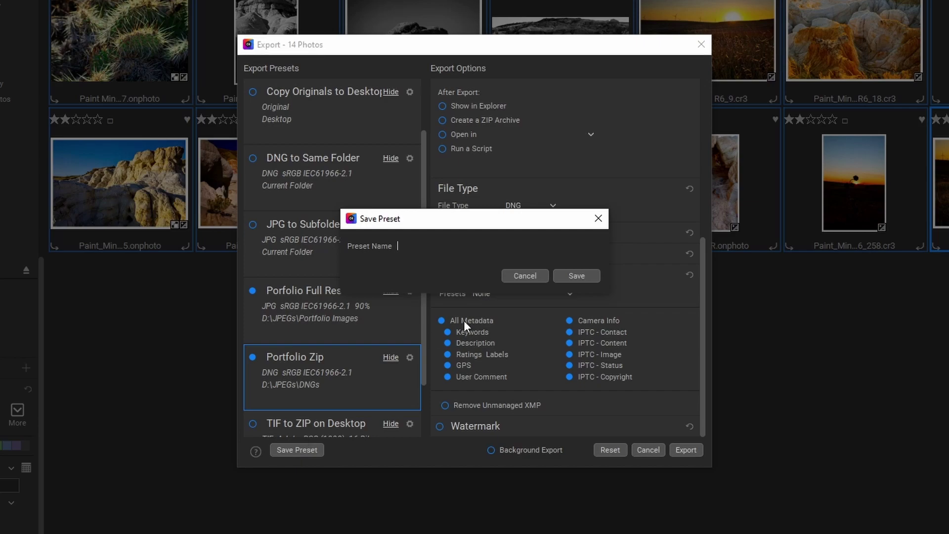
{"action": "type", "text": "P"}
{"action": "key", "text": "BackSpace"}
{"action": "type", "text": "DNG Export"}
{"action": "left_click", "coordinate": [588, 275]}
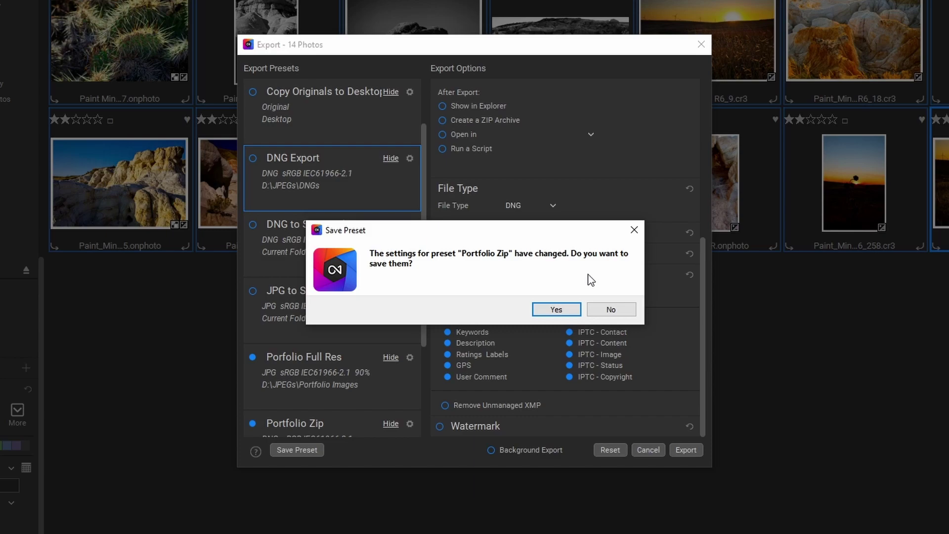
{"action": "left_click", "coordinate": [612, 310]}
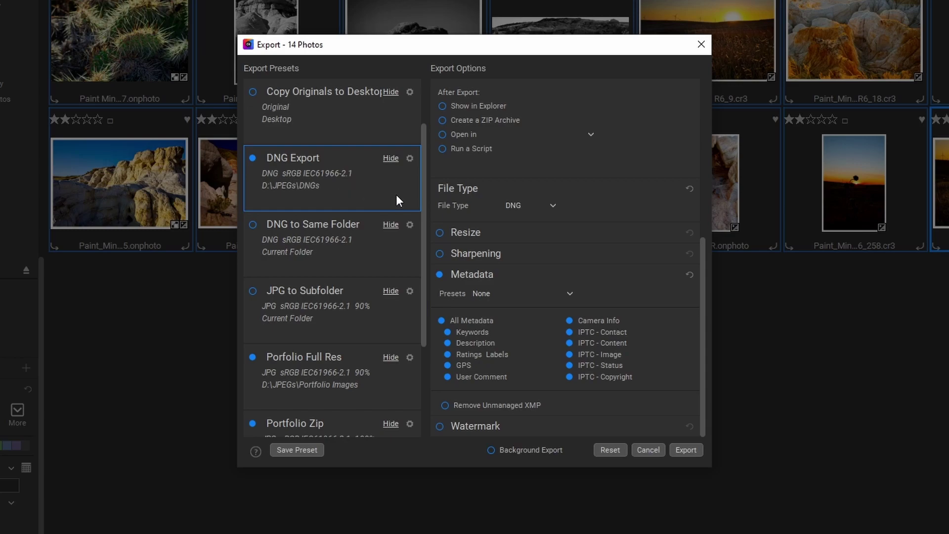
Export the selected photos with the enabled "DNG Export", "Porfolio Full Res" and "Portfolio Zip" presets together
{"action": "left_click_drag", "start_coordinate": [423, 211], "coordinate": [428, 278]}
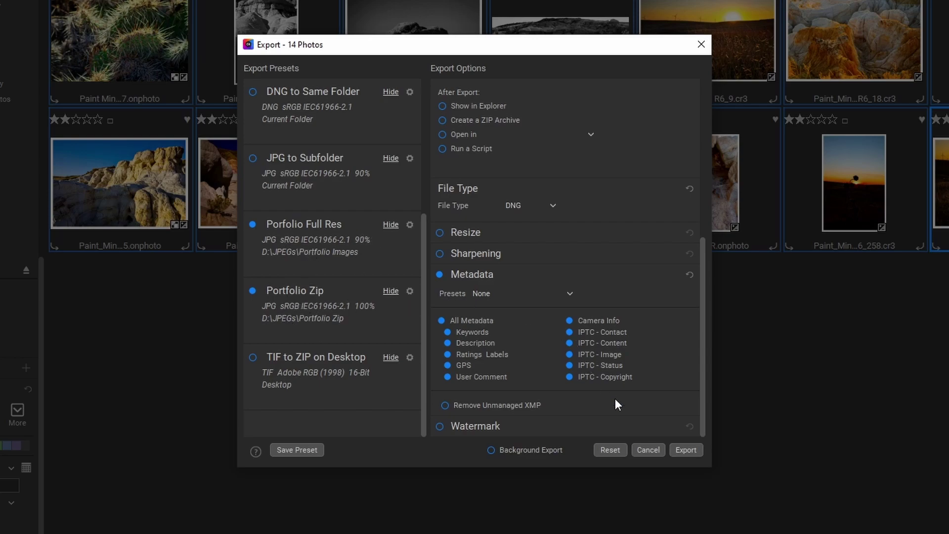
{"action": "left_click", "coordinate": [686, 450]}
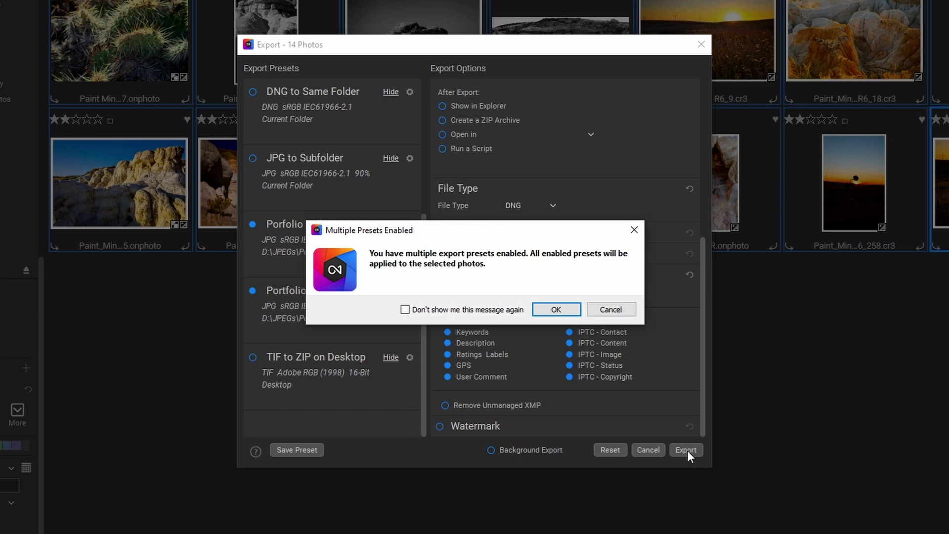
{"action": "left_click", "coordinate": [555, 309]}
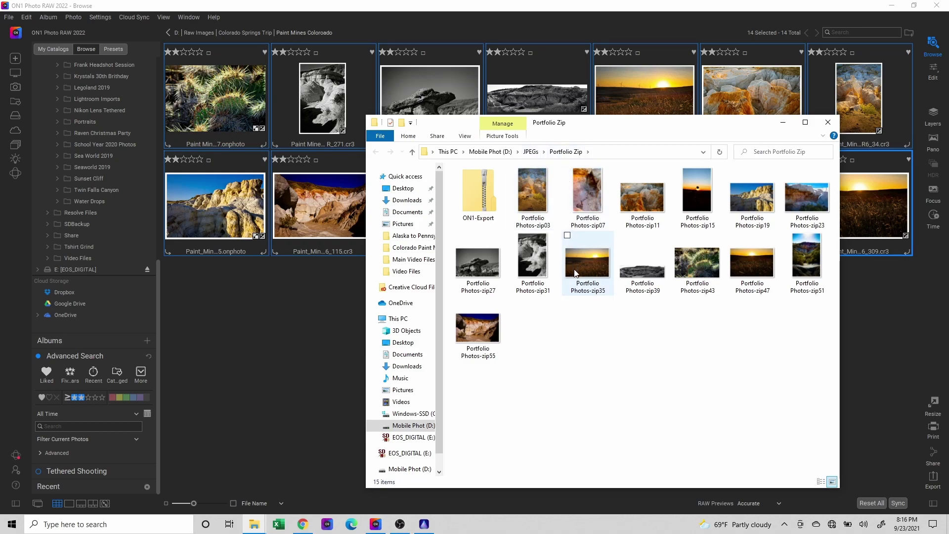
Examine the exported JPEGs and ZIP archive in the Portfolio Zip folder in File Explorer
{"action": "mouse_move", "coordinate": [576, 274]}
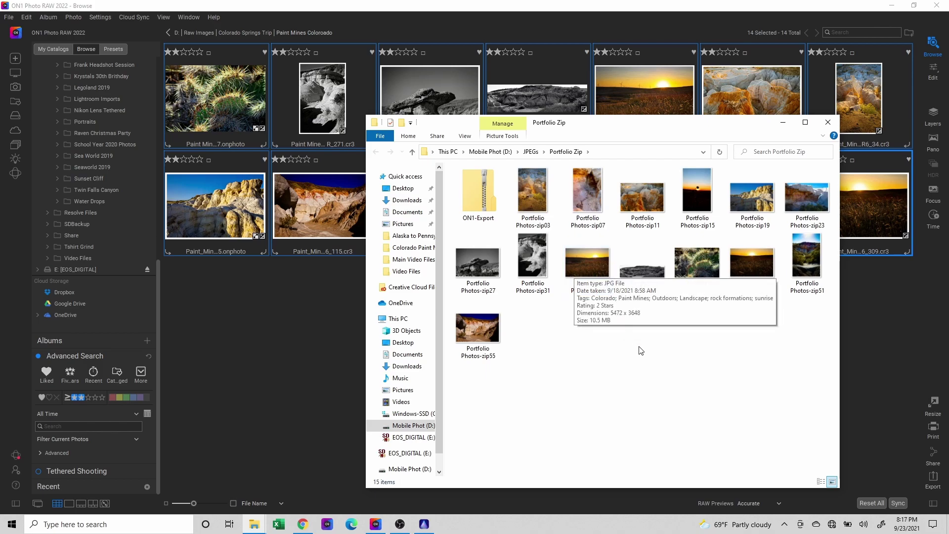
{"action": "left_click", "coordinate": [582, 263]}
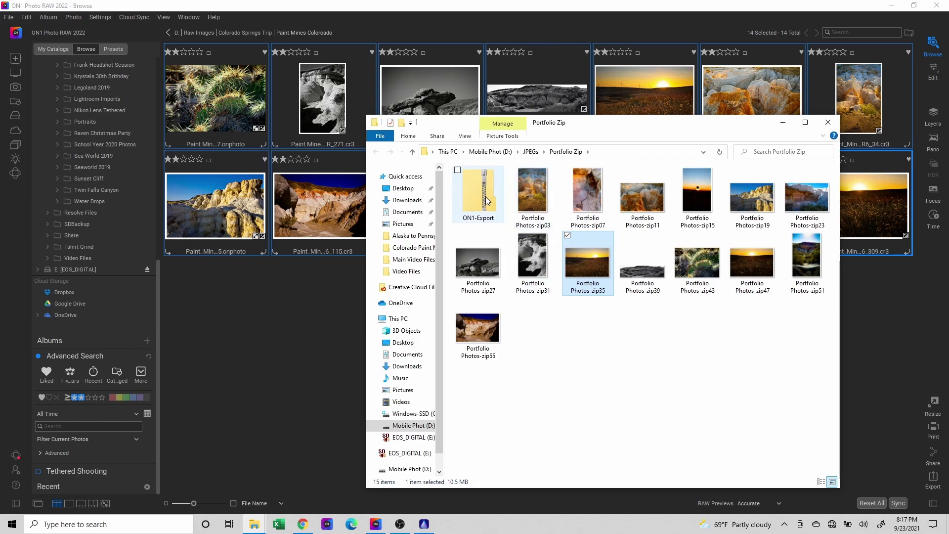
Open the DNGs folder inside JPEGs and display its files as extra large icons
{"action": "left_click", "coordinate": [531, 152]}
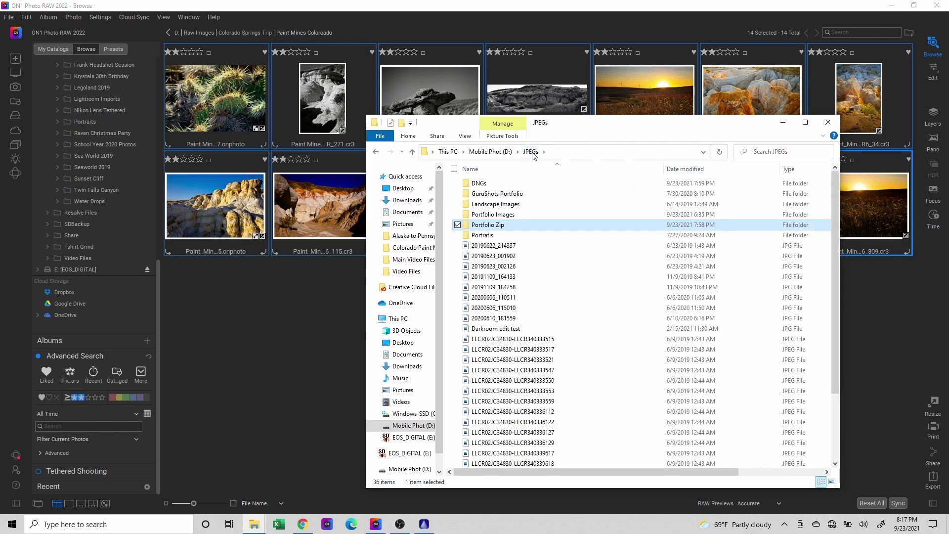
{"action": "left_click", "coordinate": [498, 184]}
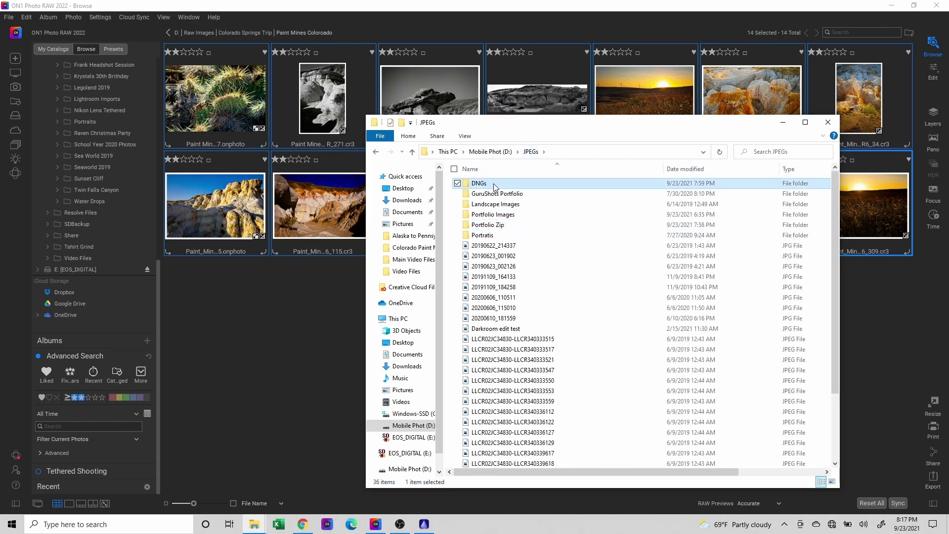
{"action": "double_click", "coordinate": [498, 184]}
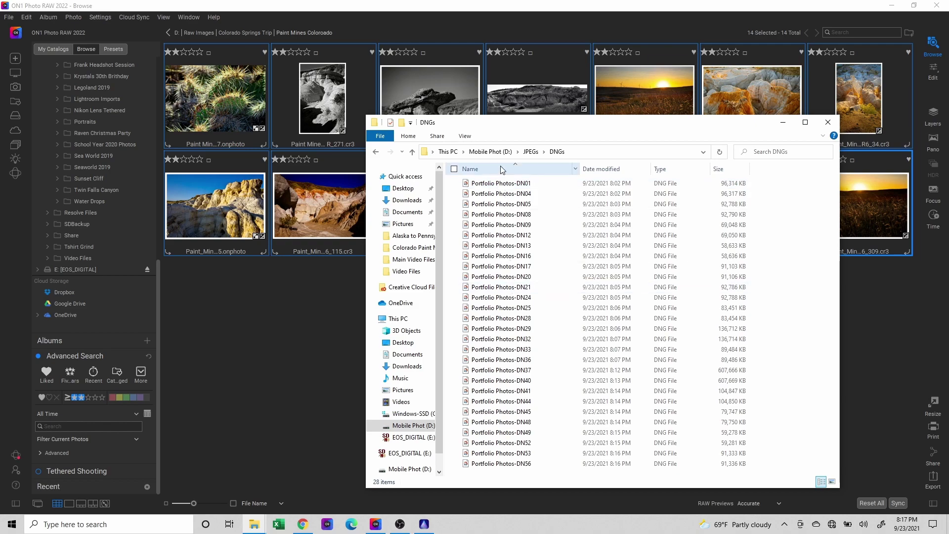
{"action": "left_click", "coordinate": [501, 186]}
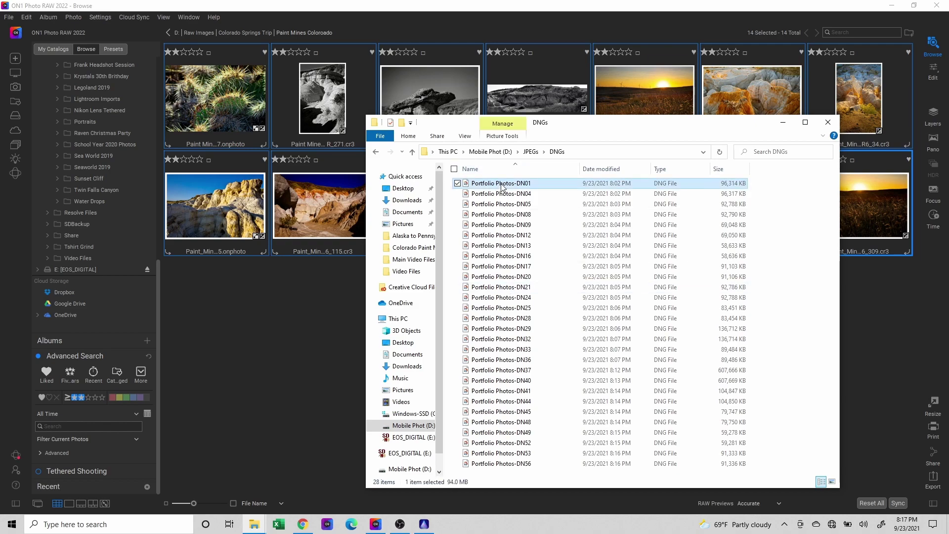
{"action": "left_click", "coordinate": [464, 137]}
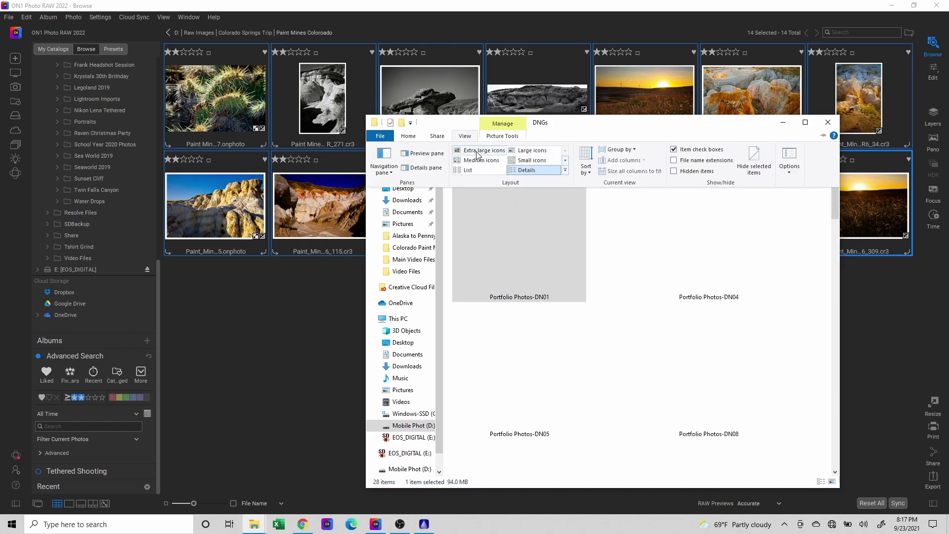
{"action": "left_click", "coordinate": [478, 154]}
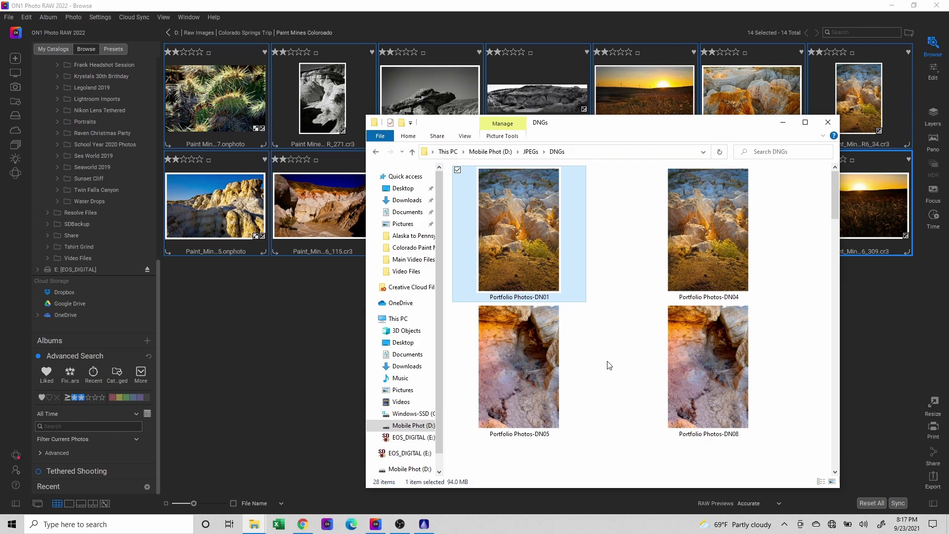
Examine the exported DNG thumbnails and the file details of the sunrise photo "Portfolio Photos-DN33"
{"action": "scroll", "coordinate": [609, 365], "scroll_direction": "down", "scroll_amount": 10}
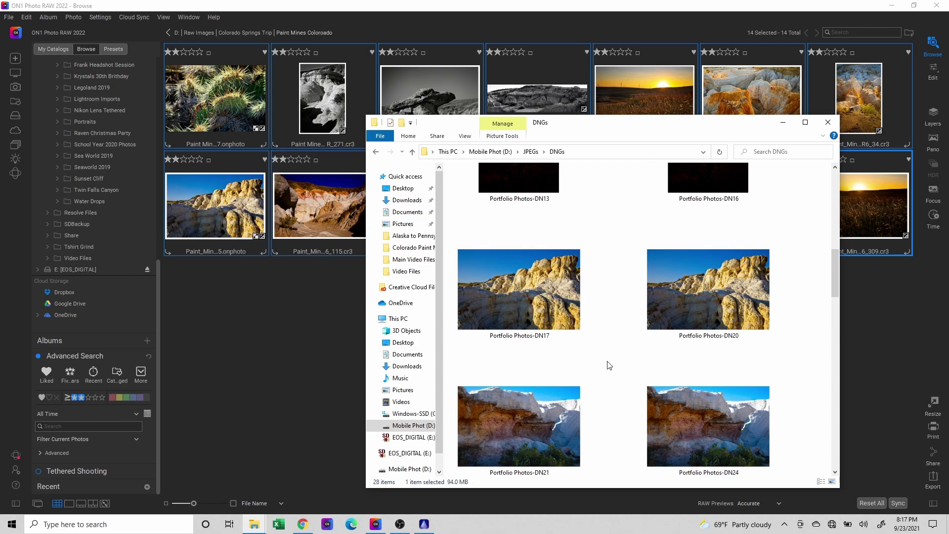
{"action": "scroll", "coordinate": [609, 365], "scroll_direction": "down", "scroll_amount": 6}
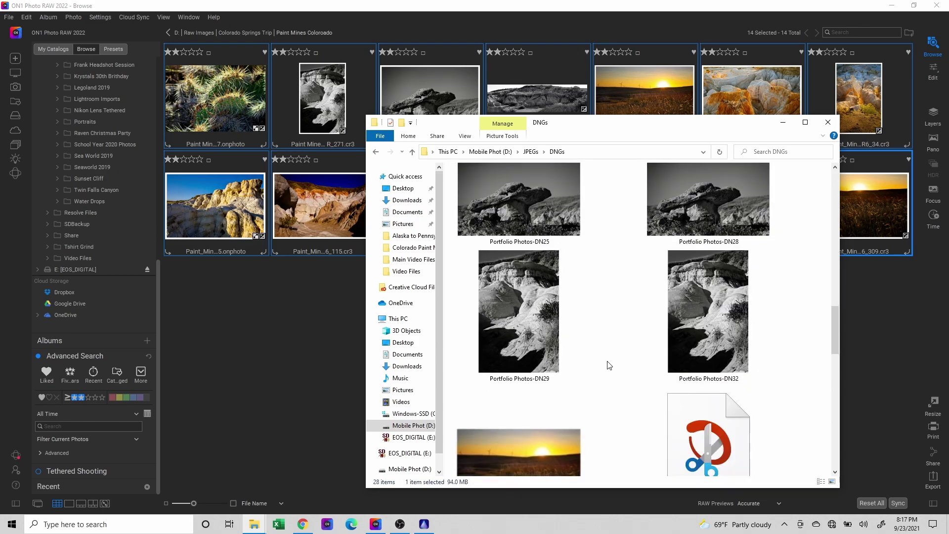
{"action": "scroll", "coordinate": [609, 365], "scroll_direction": "down", "scroll_amount": 3}
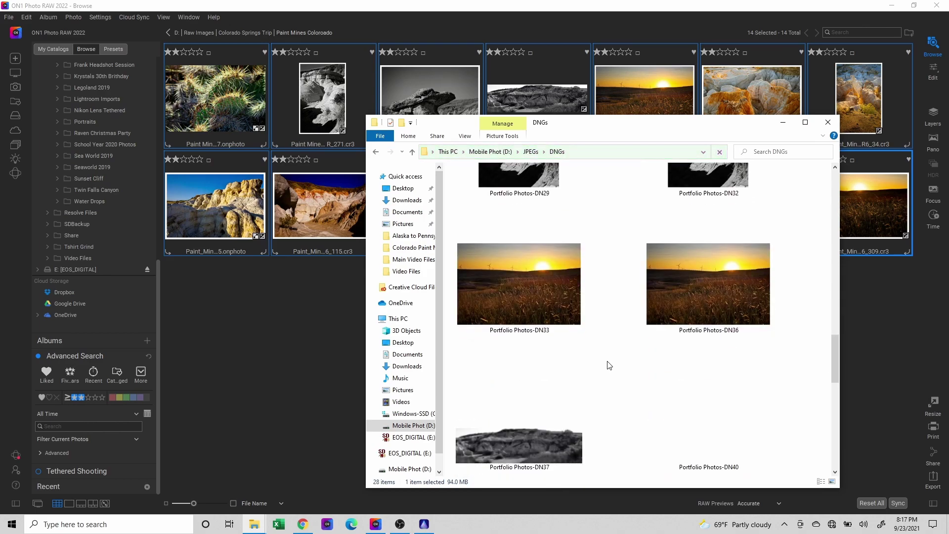
{"action": "mouse_move", "coordinate": [538, 299]}
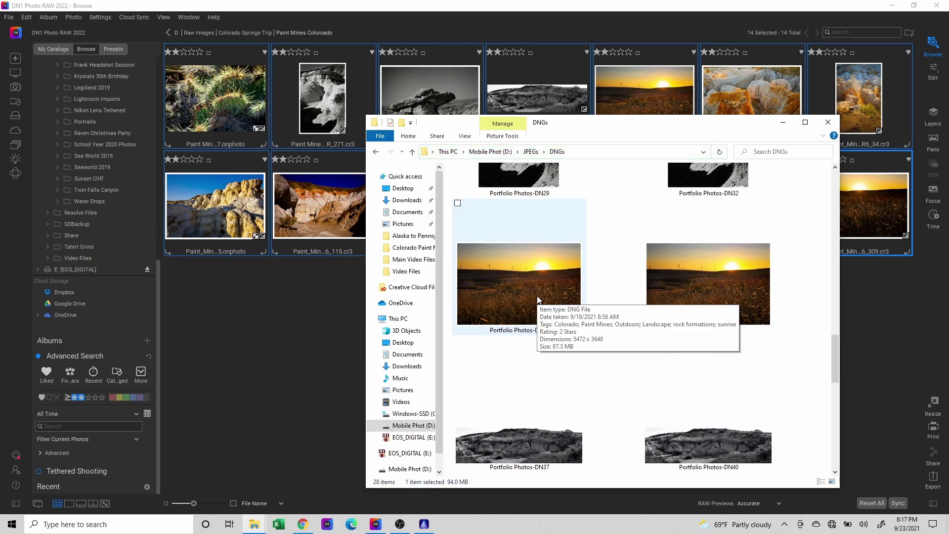
{"action": "scroll", "coordinate": [538, 299], "scroll_direction": "up", "scroll_amount": 15}
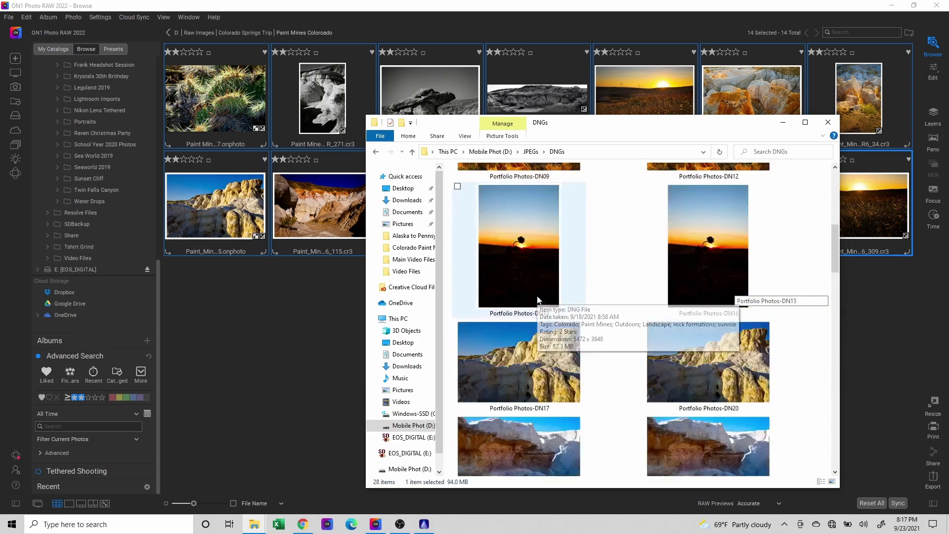
{"action": "scroll", "coordinate": [537, 299], "scroll_direction": "up", "scroll_amount": 1}
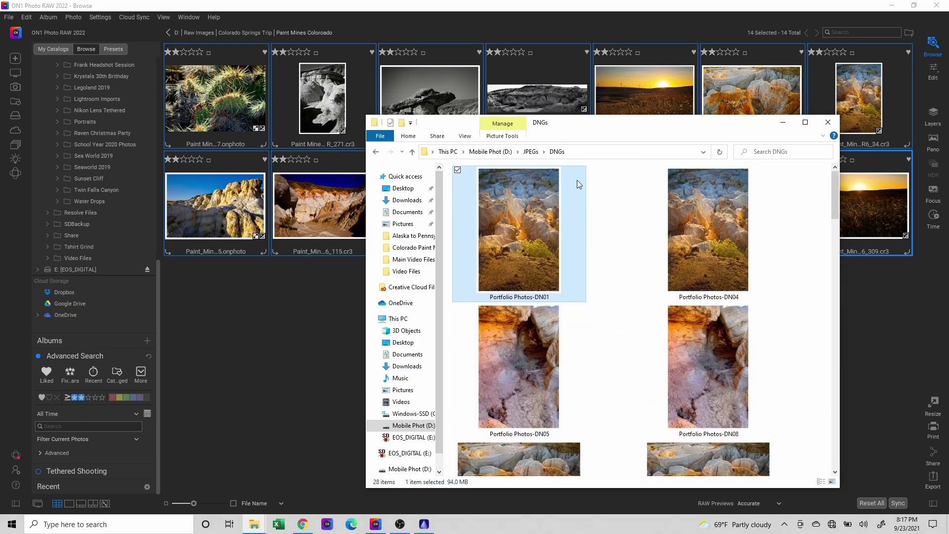
Open the Portfolio Images folder inside JPEGs to check the exported full-resolution JPEGs
{"action": "left_click", "coordinate": [531, 152]}
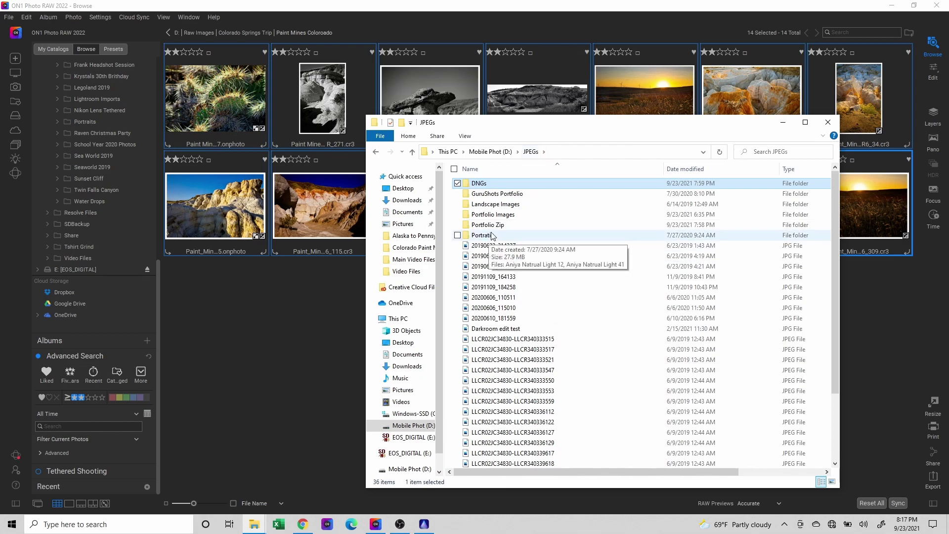
{"action": "double_click", "coordinate": [508, 219]}
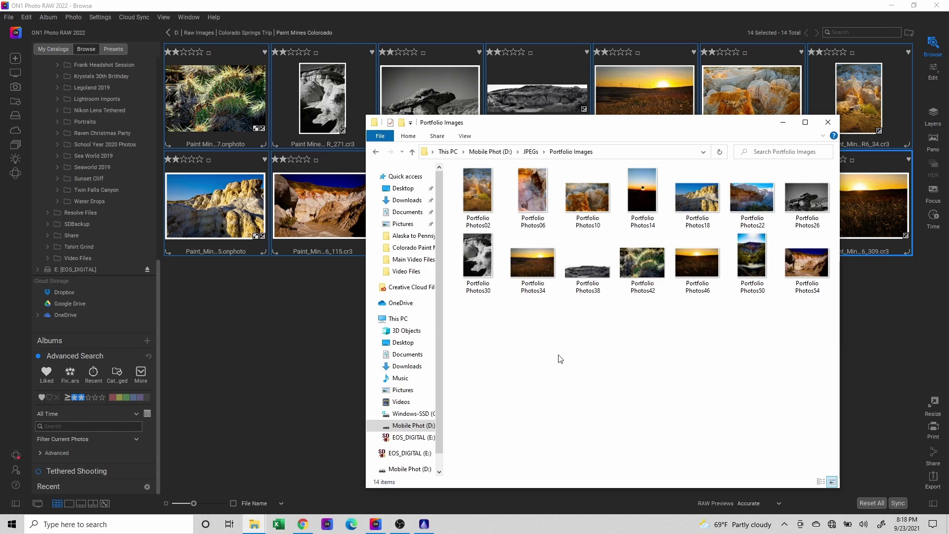
Switch back to ON1 Photo RAW 2022 and open the Portfolio Images folder from the favorites
{"action": "left_click", "coordinate": [276, 352]}
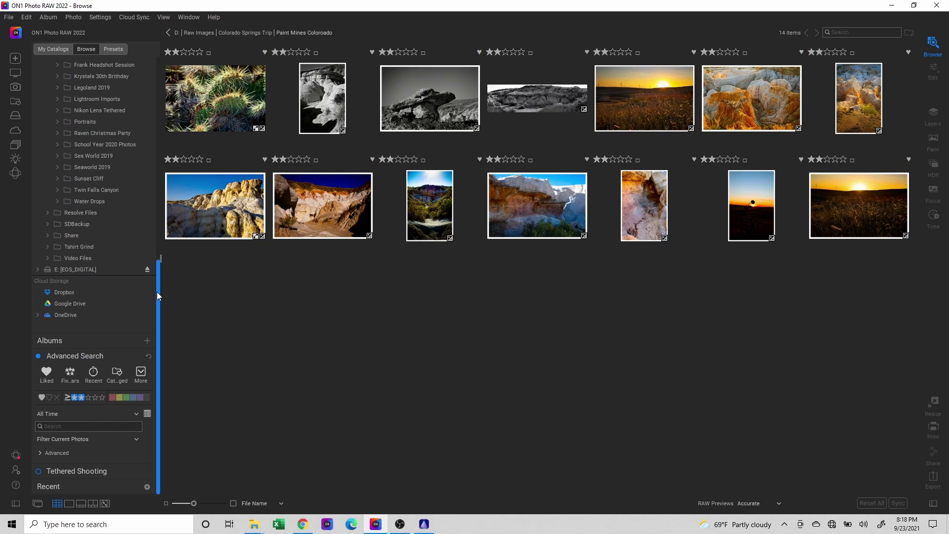
{"action": "left_click_drag", "start_coordinate": [157, 291], "coordinate": [174, 93]}
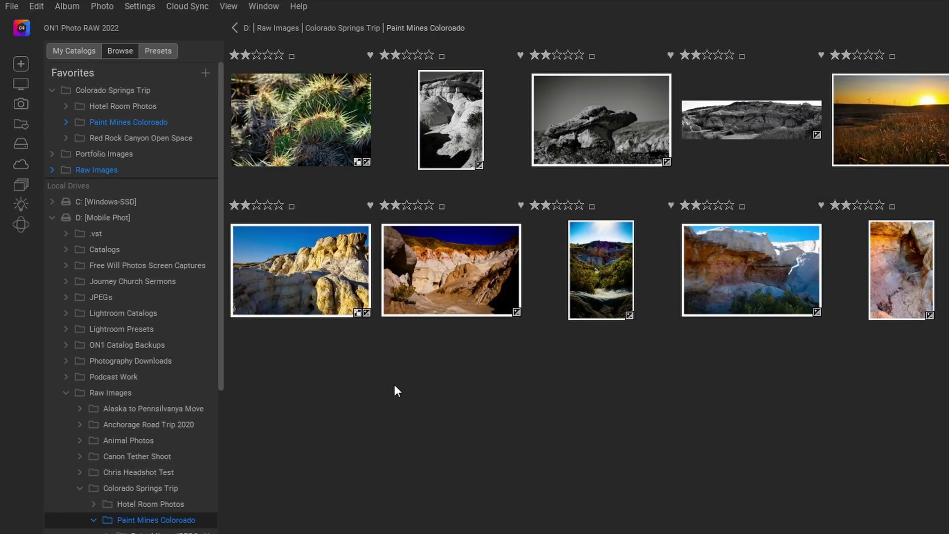
{"action": "left_click", "coordinate": [96, 155]}
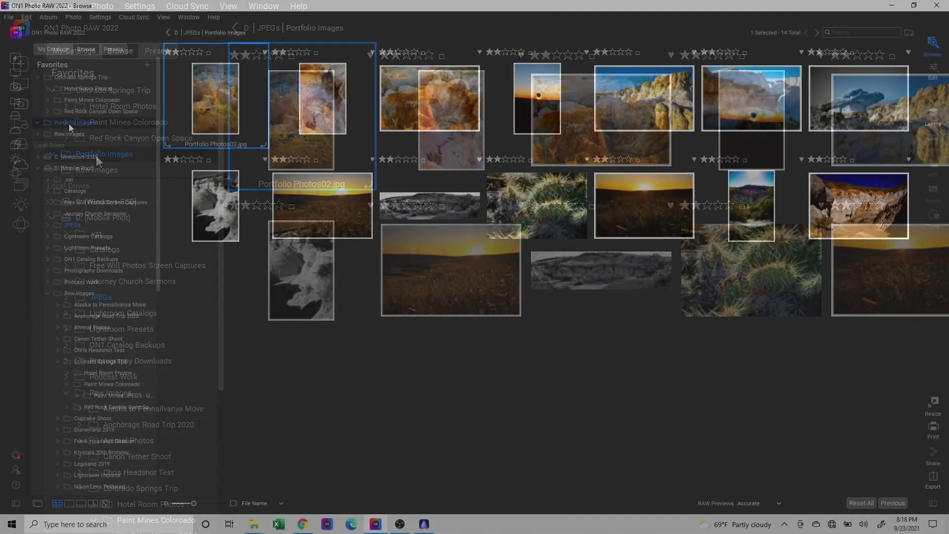